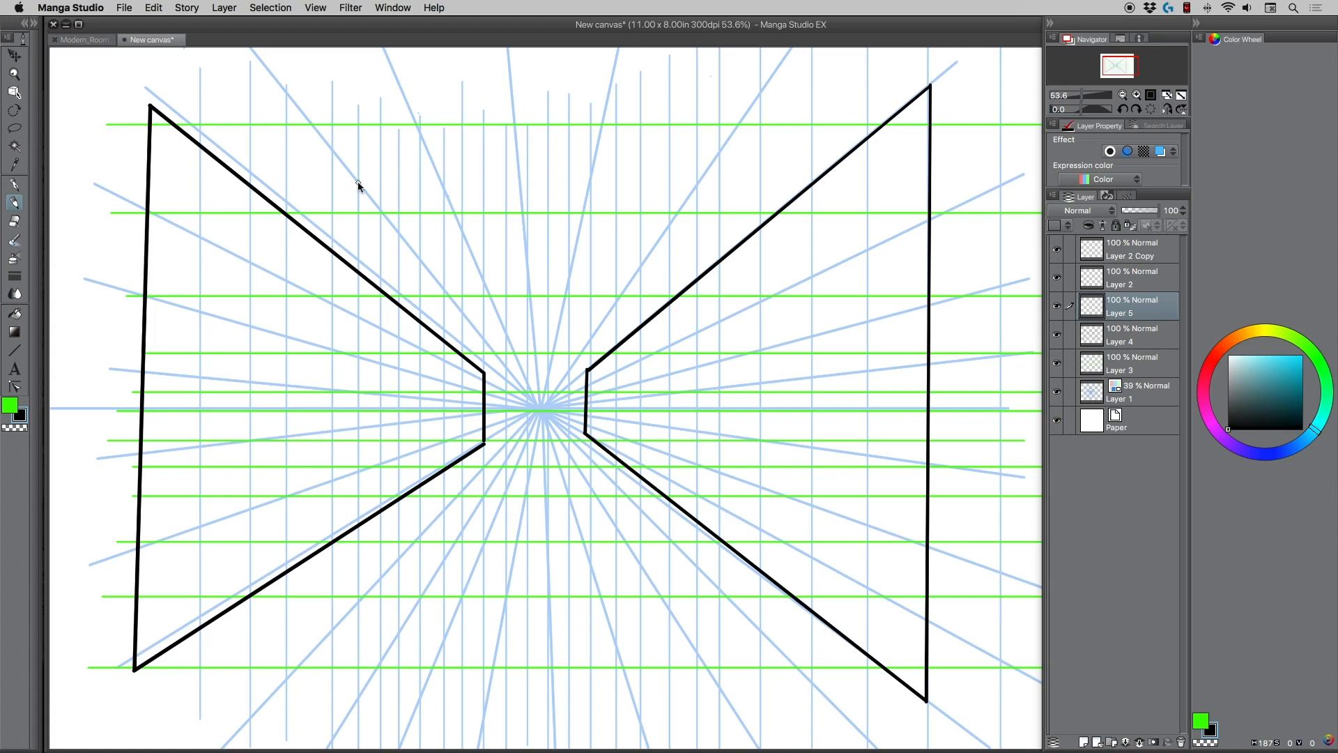
click(14, 184)
mouse_move(497, 326)
mouse_down()
mouse_move(531, 390)
mouse_move(517, 383)
mouse_move(542, 373)
mouse_up()
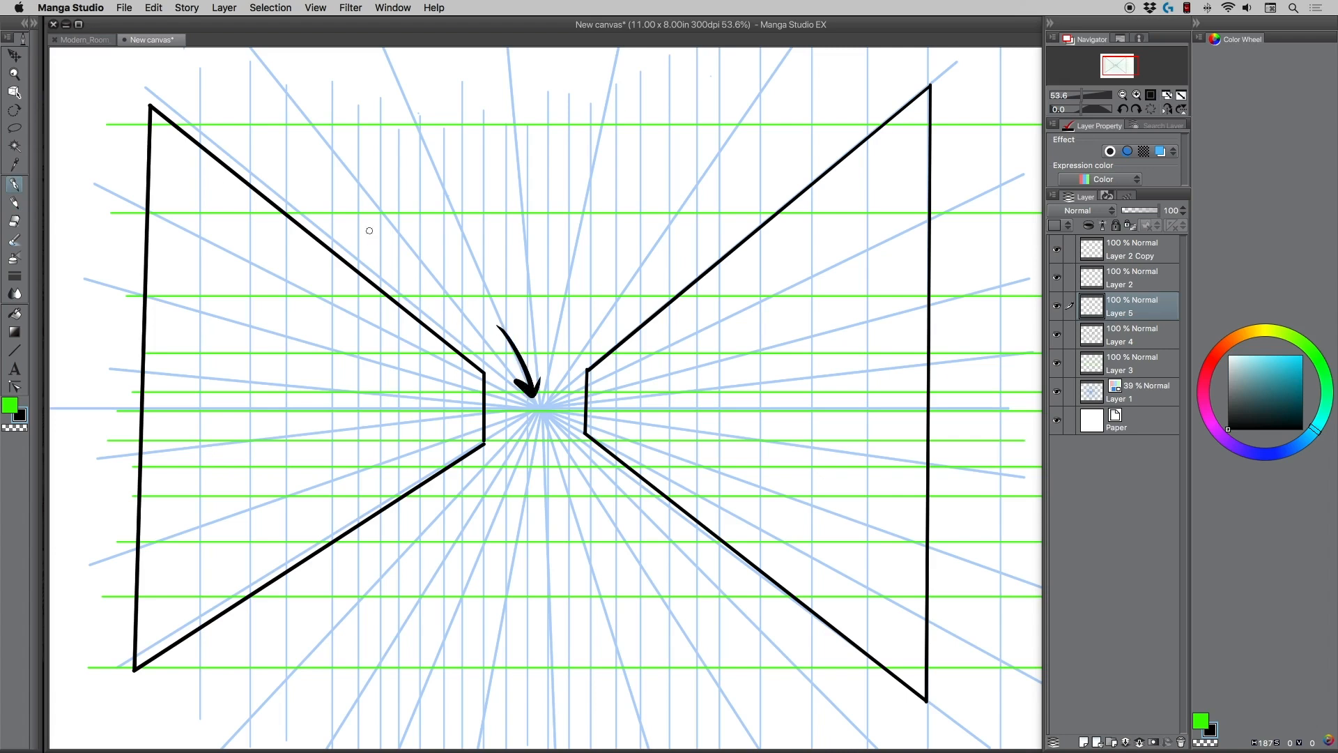
key(super+z)
key(super+z)
click(539, 408)
Sketch an oval head above the vanishing point and a tapered ribcage with an elliptical shoulder opening beneath it.
click(14, 202)
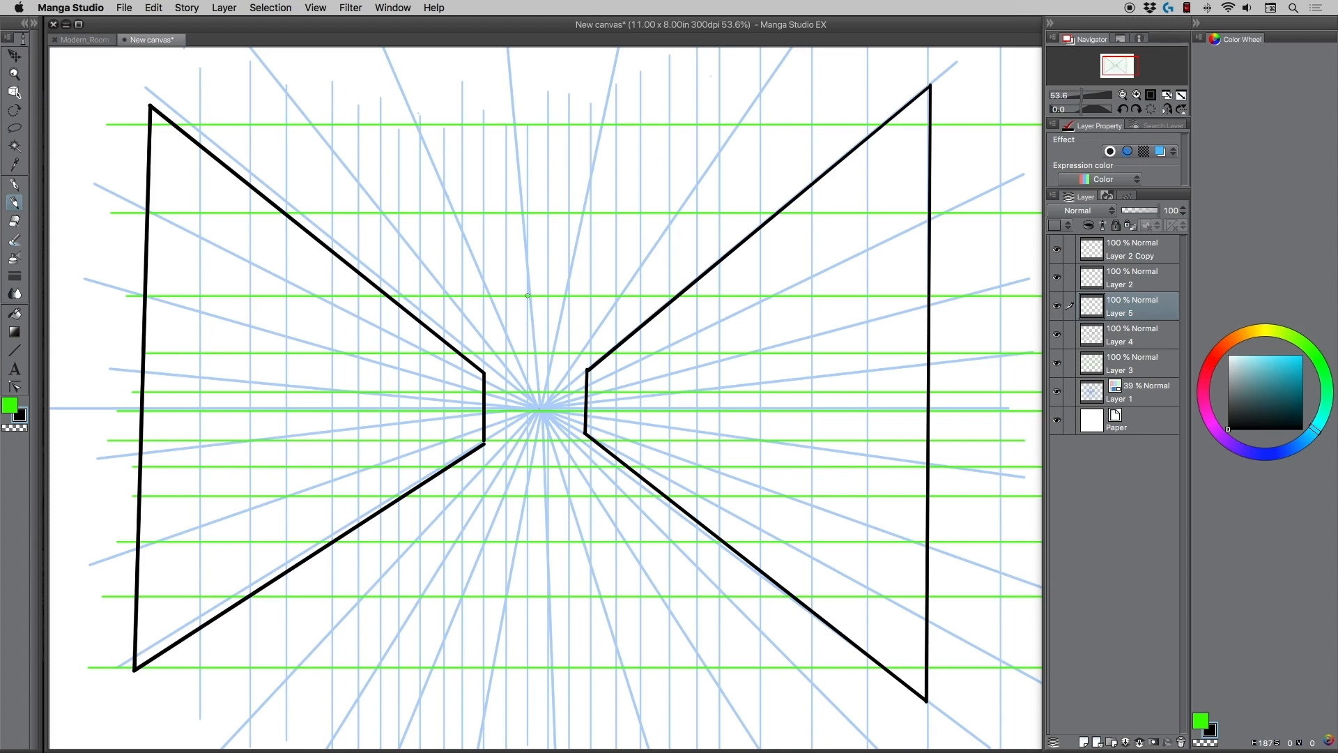
mouse_move(514, 262)
mouse_down()
mouse_move(508, 217)
mouse_move(502, 251)
mouse_move(515, 216)
mouse_move(575, 329)
mouse_move(563, 338)
mouse_move(575, 328)
mouse_move(514, 208)
mouse_move(507, 299)
mouse_move(502, 279)
mouse_up()
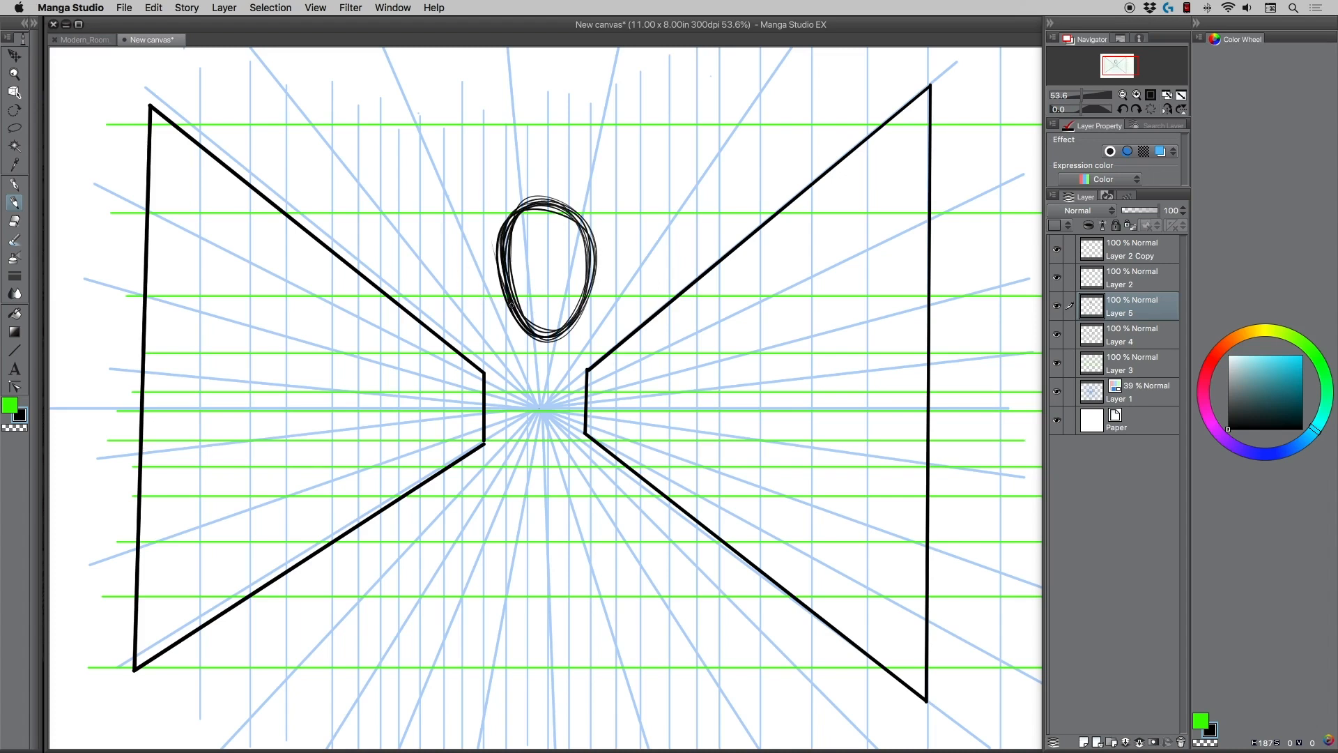
mouse_move(465, 306)
mouse_down()
mouse_move(519, 292)
mouse_move(596, 319)
mouse_move(465, 311)
mouse_move(632, 316)
mouse_up()
mouse_move(465, 308)
mouse_down()
mouse_move(622, 335)
mouse_move(480, 347)
mouse_move(623, 316)
mouse_move(498, 353)
mouse_move(615, 312)
mouse_move(502, 348)
mouse_move(481, 343)
mouse_move(476, 312)
mouse_move(514, 409)
mouse_move(612, 321)
mouse_move(601, 385)
mouse_move(481, 372)
mouse_move(478, 327)
mouse_move(568, 417)
mouse_move(505, 421)
mouse_move(486, 389)
mouse_up()
mouse_move(465, 286)
mouse_down()
mouse_move(476, 364)
mouse_move(615, 331)
mouse_move(480, 341)
mouse_move(626, 336)
mouse_move(503, 437)
mouse_up()
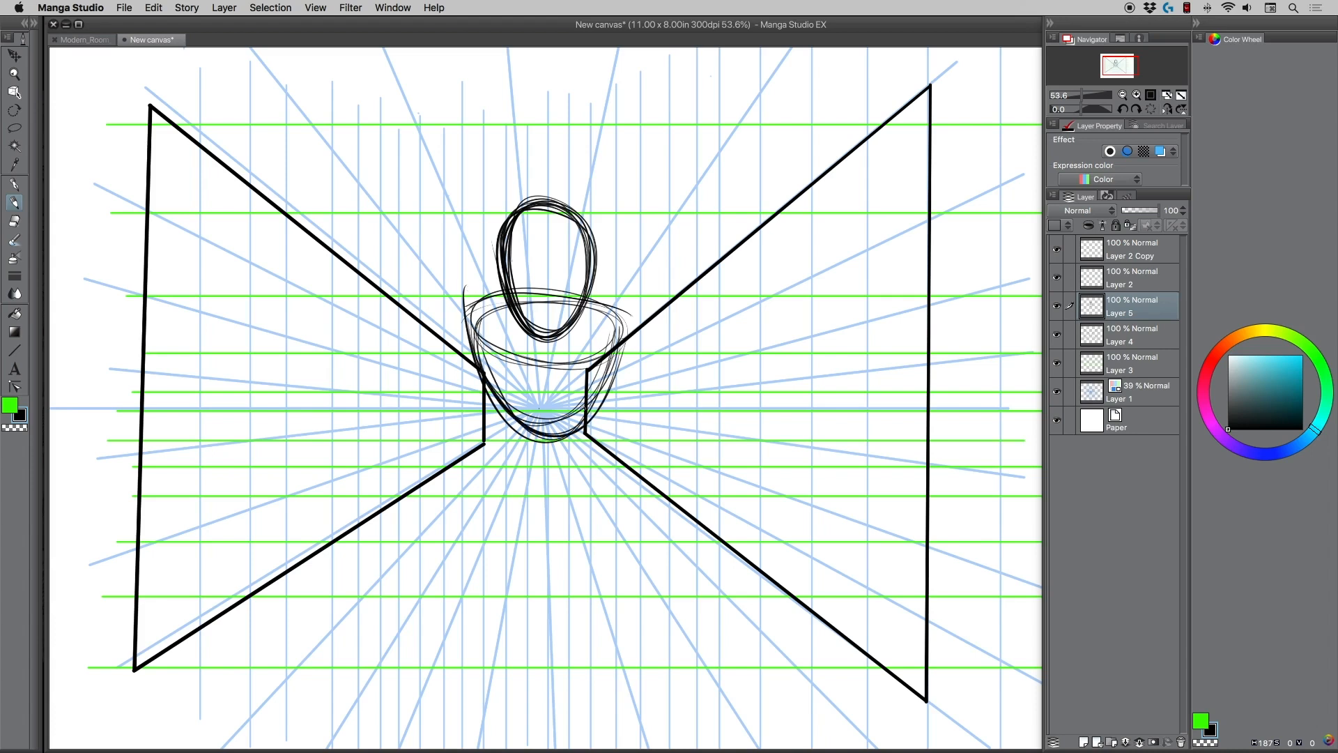
Accent the curves of the lower ribcage and the chin in red, and return the drawing color to black.
drag(599, 396, 493, 391)
click(1208, 361)
click(1298, 356)
mouse_move(587, 409)
mouse_down()
mouse_move(527, 421)
mouse_move(498, 403)
mouse_up()
drag(603, 398, 492, 391)
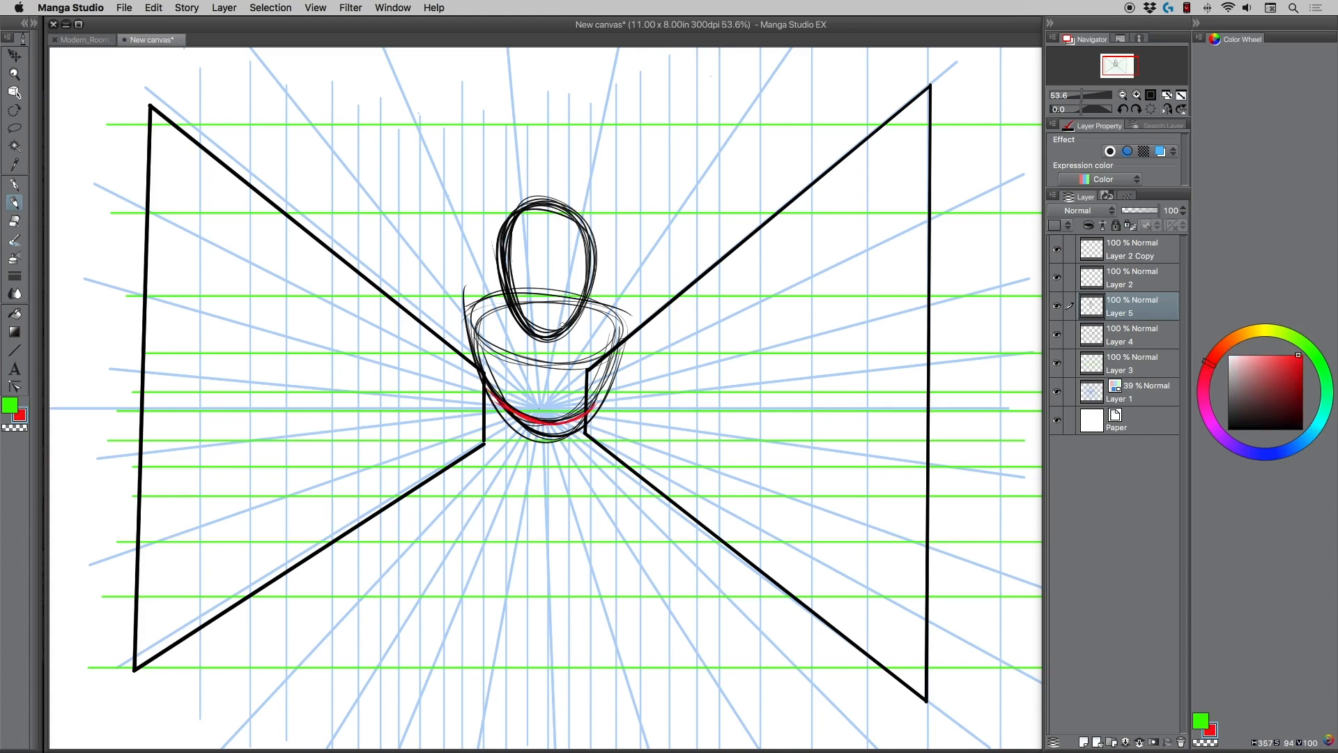
drag(564, 329, 524, 319)
click(1228, 428)
Lower the opacity of Layer 4 to 26%, Layer 3 to 50% and Layer 1 to 19%, and make Layer 5 active.
click(1057, 335)
click(1121, 338)
click(1143, 210)
click(1117, 360)
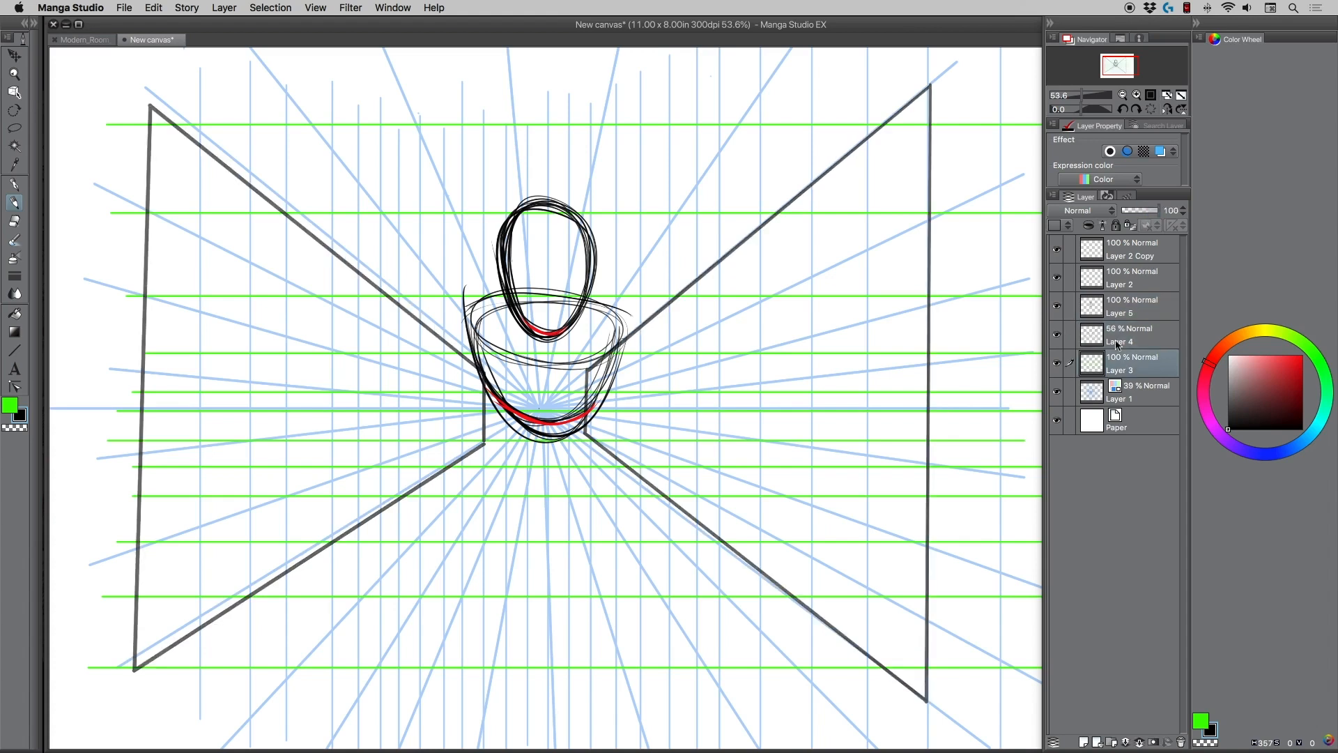
click(1141, 210)
click(1129, 389)
drag(1140, 211, 1130, 211)
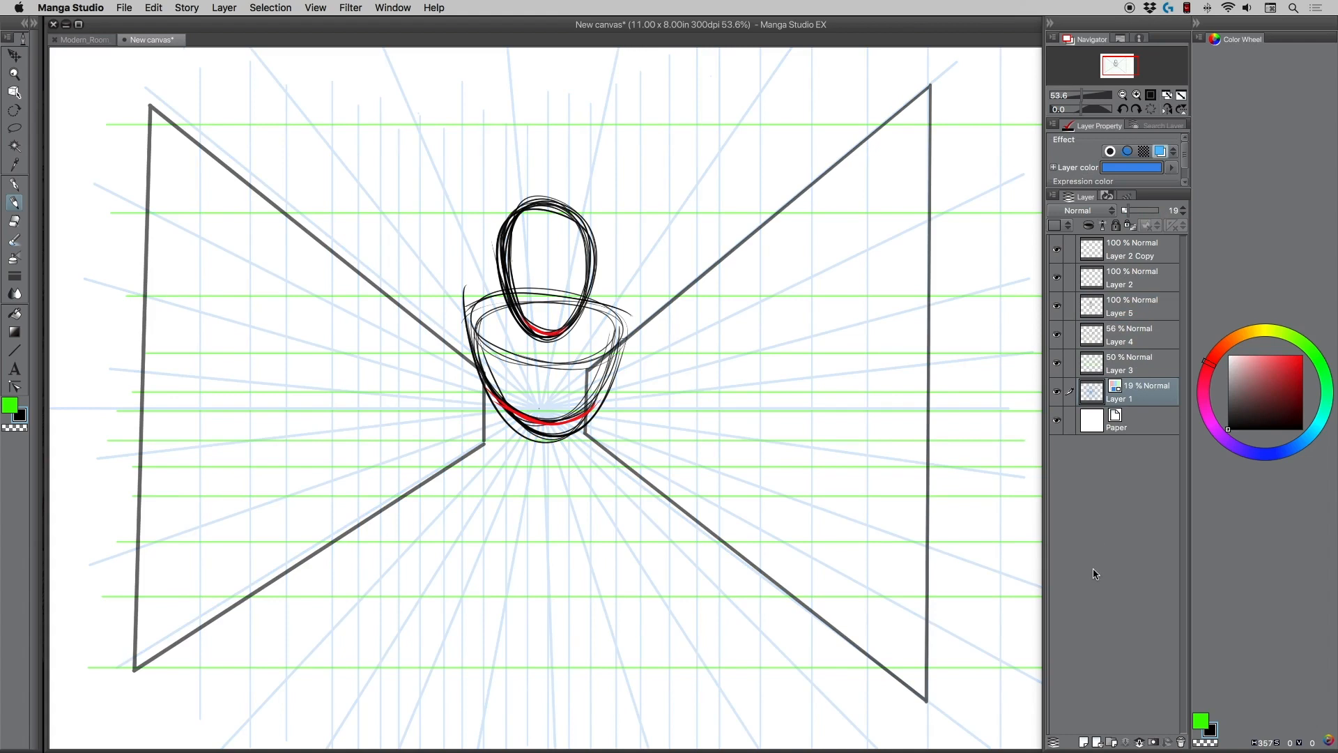
click(1123, 337)
click(1136, 210)
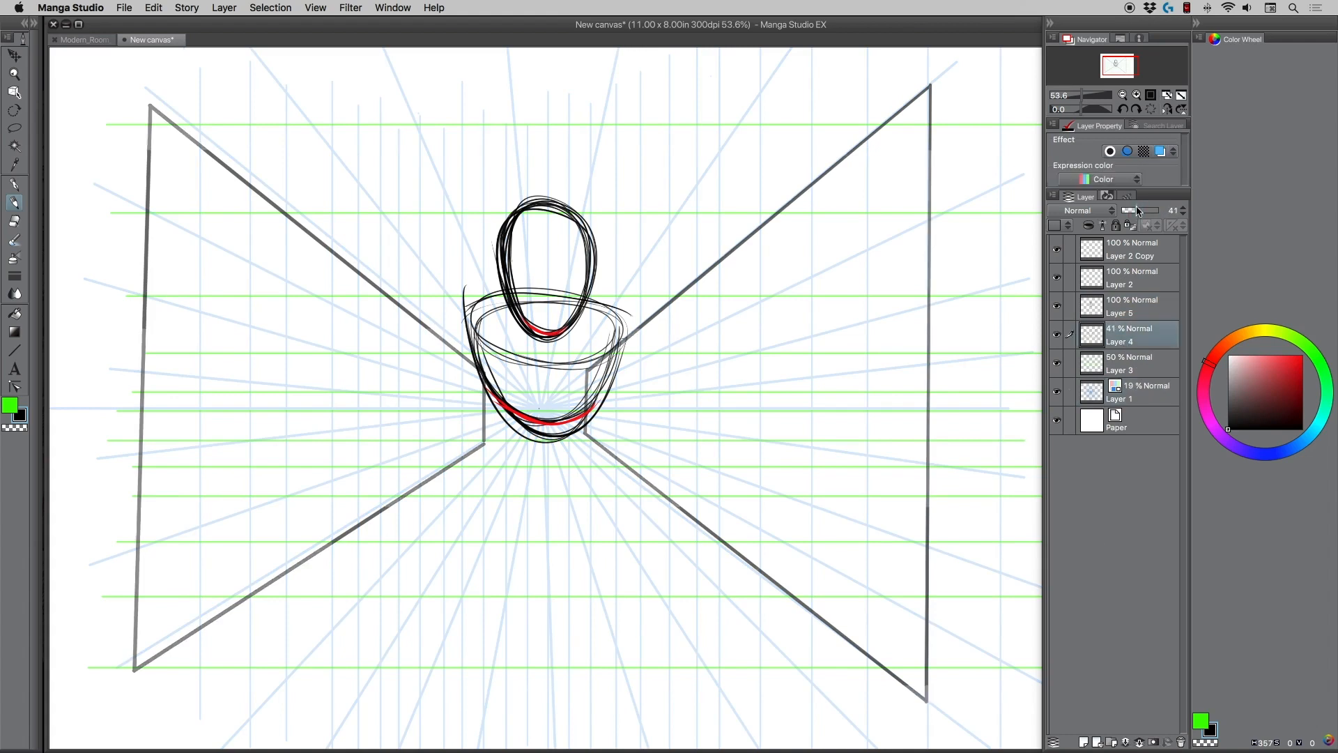
drag(1137, 207, 1127, 210)
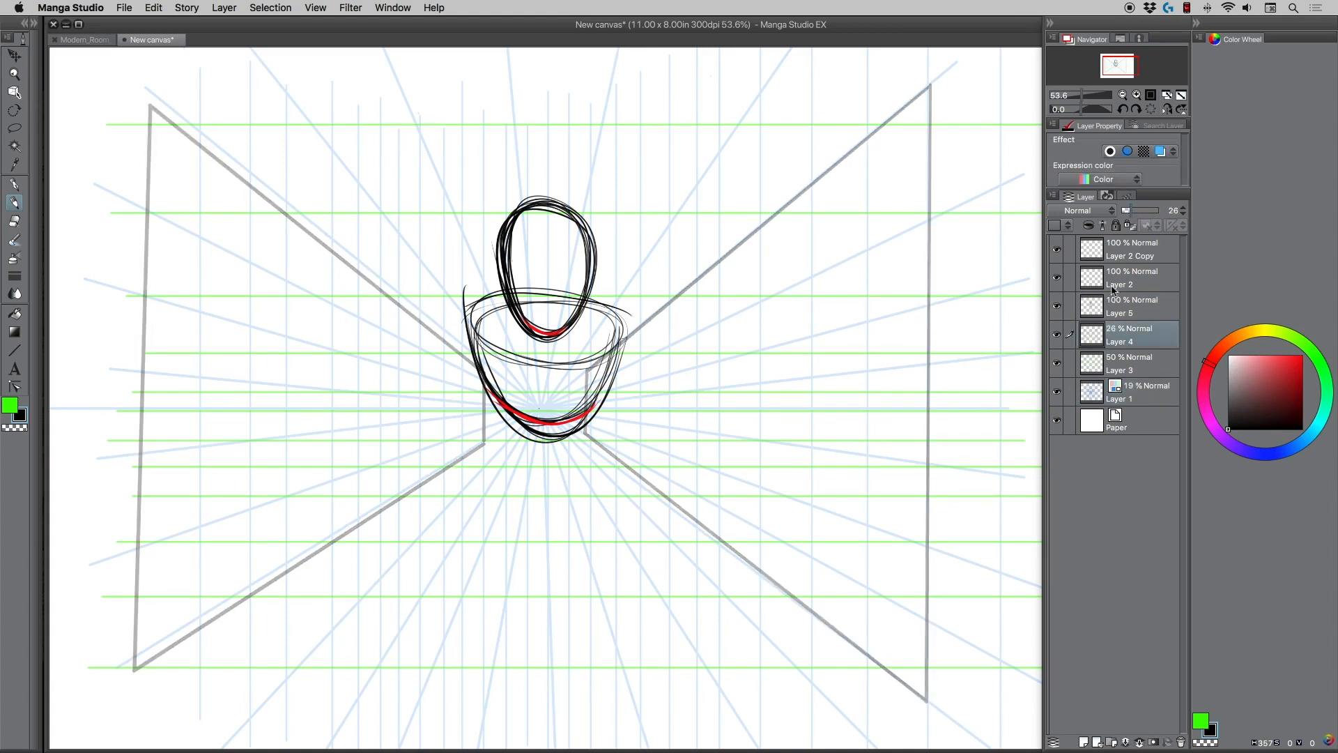
click(1121, 309)
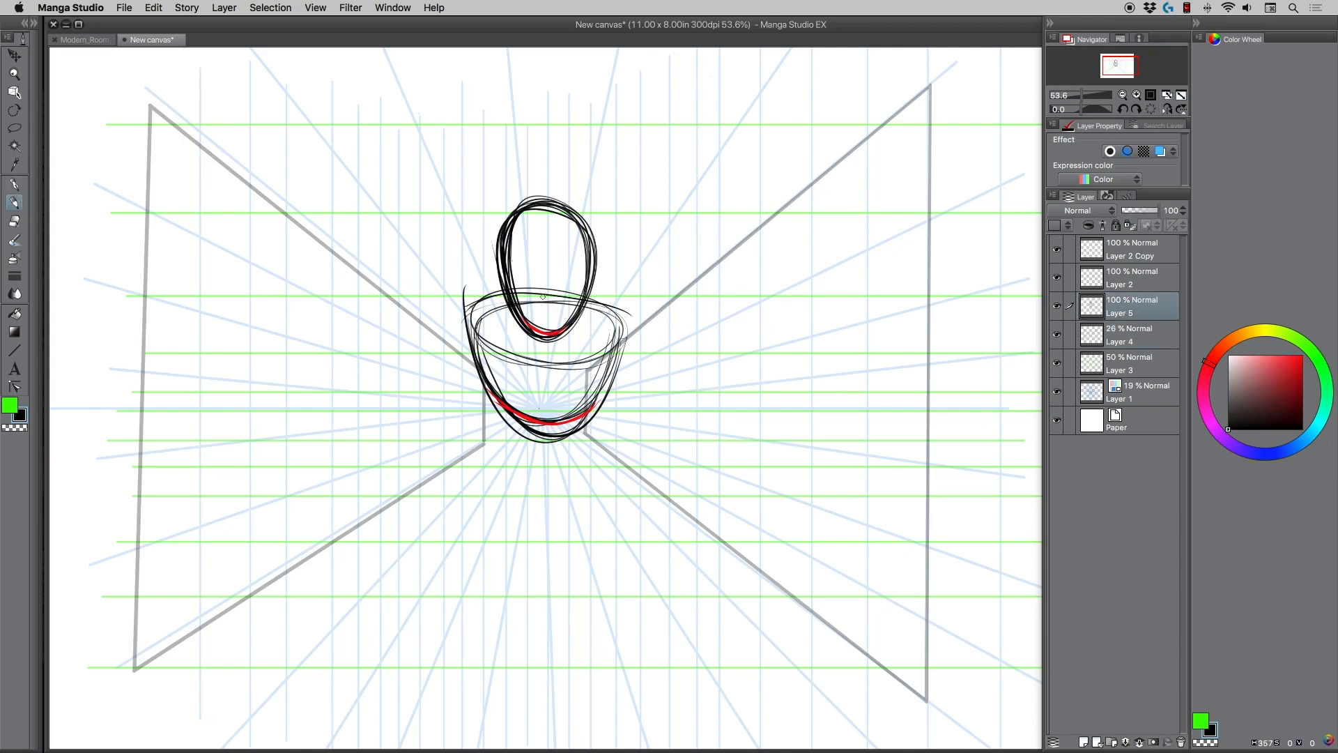
Sketch short waist lines and a V-shaped pelvis directly below the ribcage.
drag(493, 407, 483, 432)
mouse_move(484, 428)
mouse_down()
mouse_move(554, 474)
mouse_move(599, 436)
mouse_move(593, 417)
mouse_move(600, 436)
mouse_move(548, 471)
mouse_move(481, 426)
mouse_up()
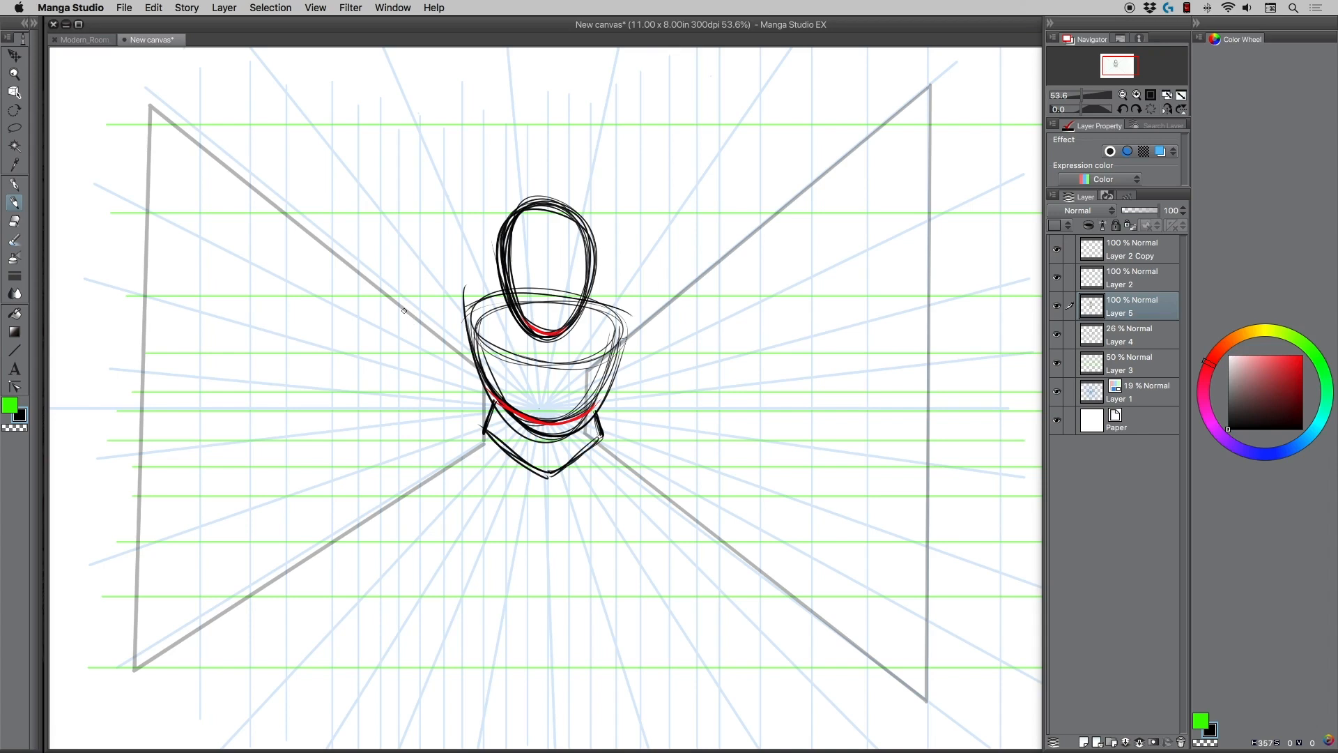
drag(481, 440, 546, 471)
Sketch round shoulders and bent single-line arms with elbow marks, reaching outward and down on both sides of the torso.
mouse_move(598, 309)
mouse_down()
mouse_move(631, 335)
mouse_move(627, 307)
mouse_move(597, 331)
mouse_move(700, 369)
mouse_move(768, 436)
mouse_up()
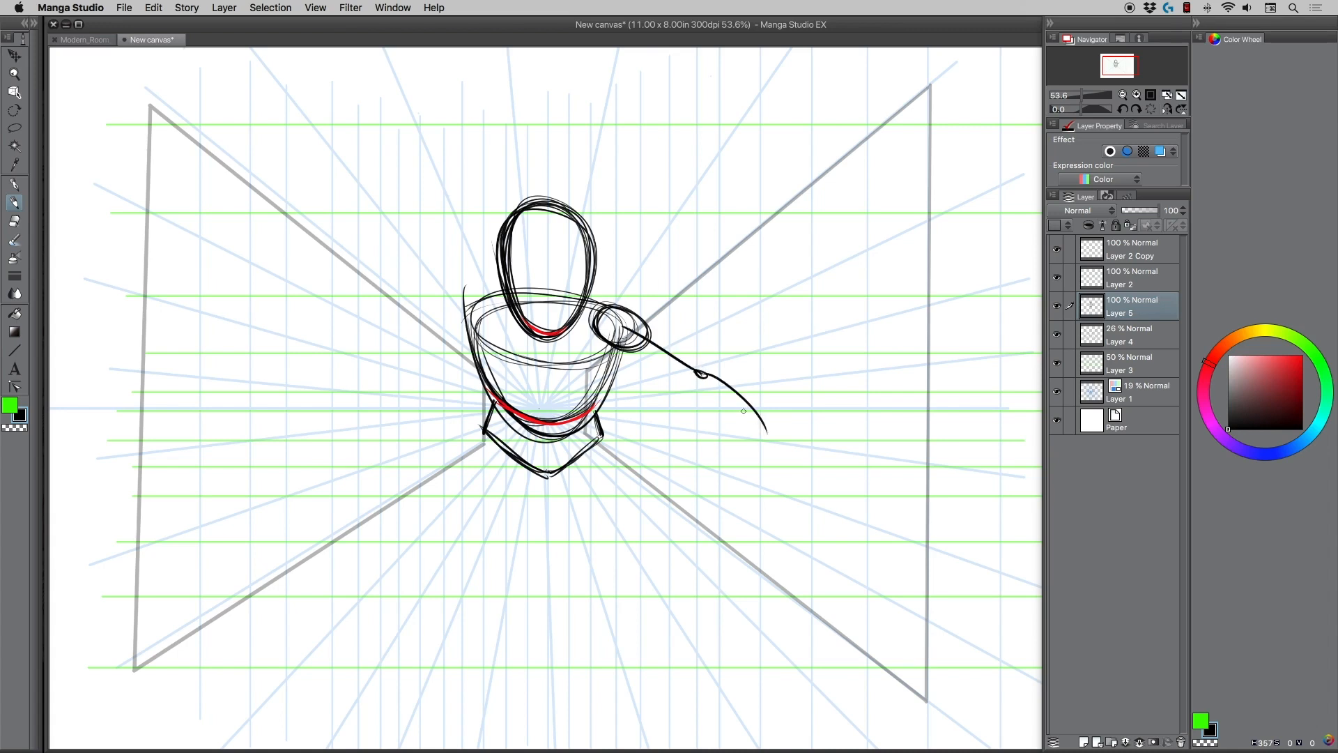
drag(704, 376, 769, 437)
mouse_move(474, 310)
mouse_down()
mouse_move(460, 307)
mouse_move(327, 427)
mouse_up()
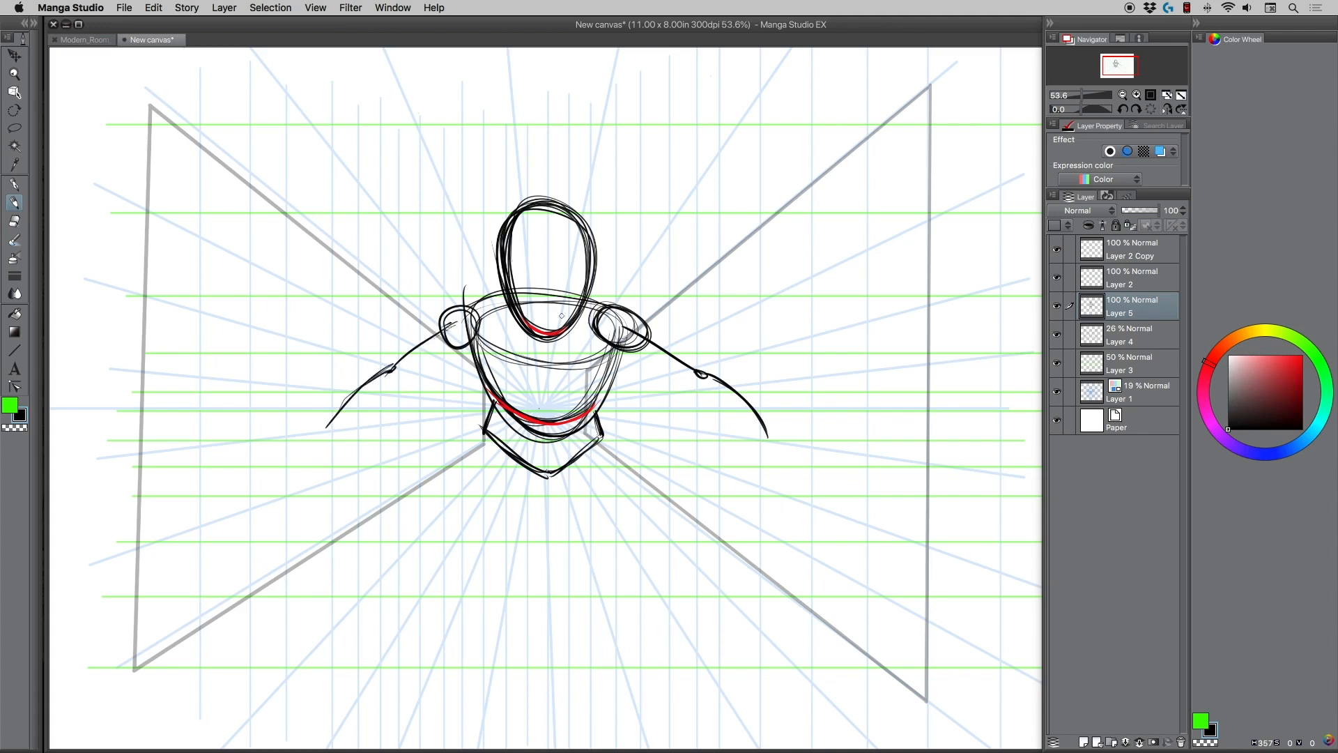
mouse_move(640, 340)
mouse_down()
mouse_move(744, 397)
mouse_move(773, 439)
mouse_up()
Sketch curved thigh guide lines from the pelvis, a long one for the front leg and a shorter one for the back leg.
mouse_move(502, 450)
mouse_down()
mouse_move(488, 501)
mouse_move(508, 605)
mouse_up()
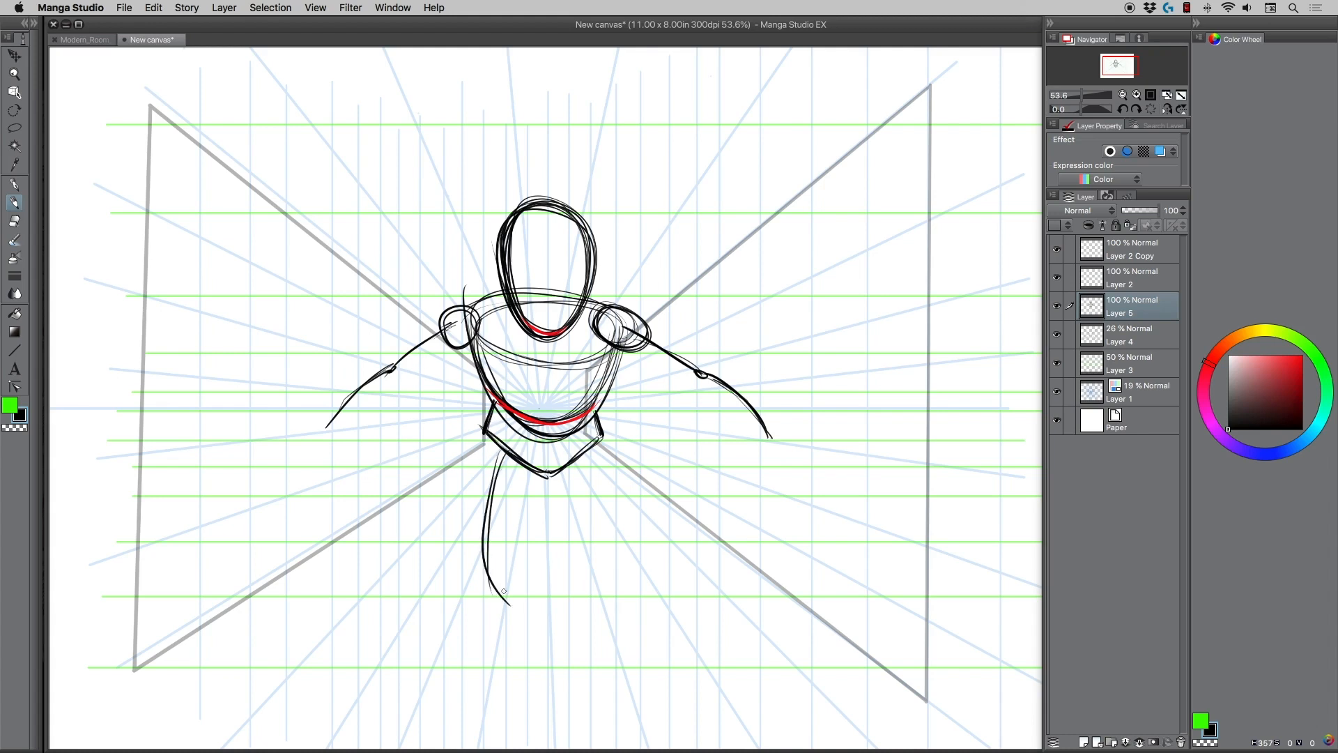
mouse_move(501, 454)
mouse_down()
mouse_move(487, 506)
mouse_move(503, 617)
mouse_up()
drag(592, 439, 576, 512)
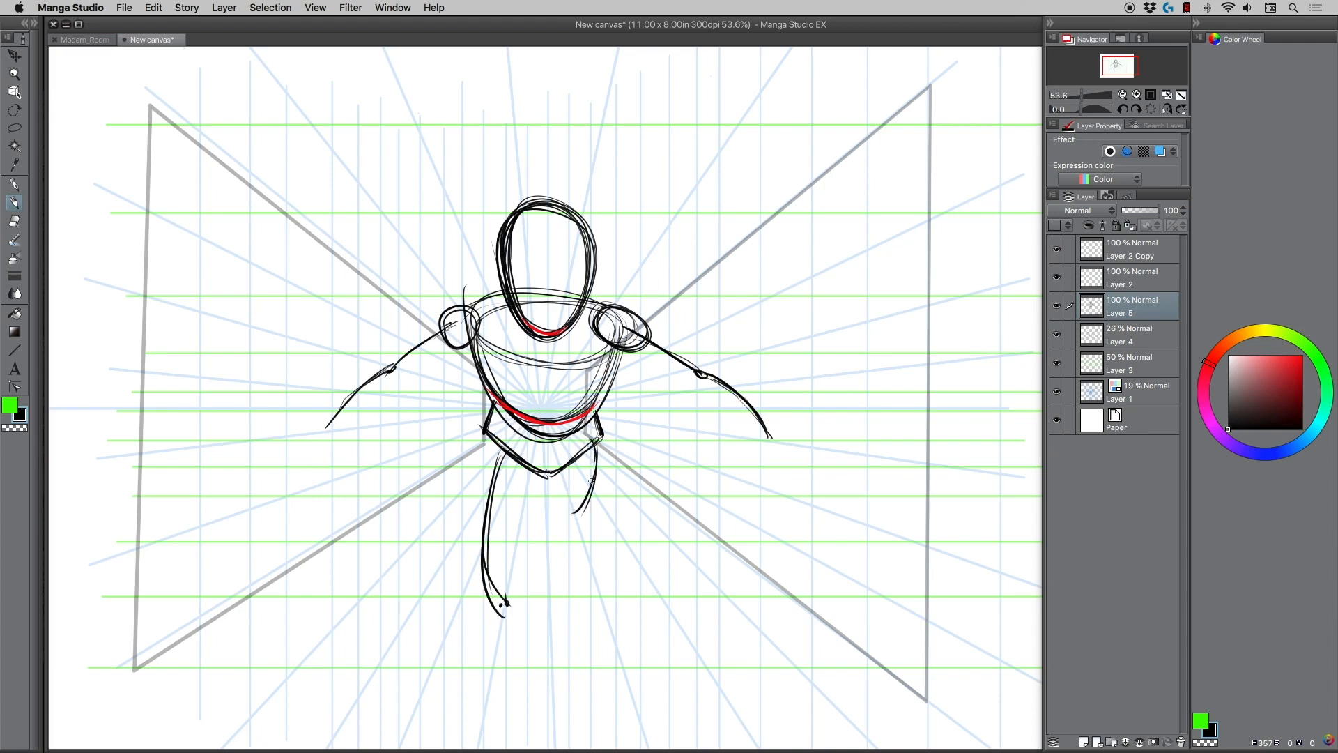
drag(596, 461, 573, 511)
Thicken both arms with heavier strokes along the upper arms and forearms, and mark the elbows angularly.
drag(628, 332, 698, 375)
mouse_move(630, 334)
mouse_down()
mouse_move(678, 368)
mouse_move(697, 359)
mouse_move(769, 444)
mouse_up()
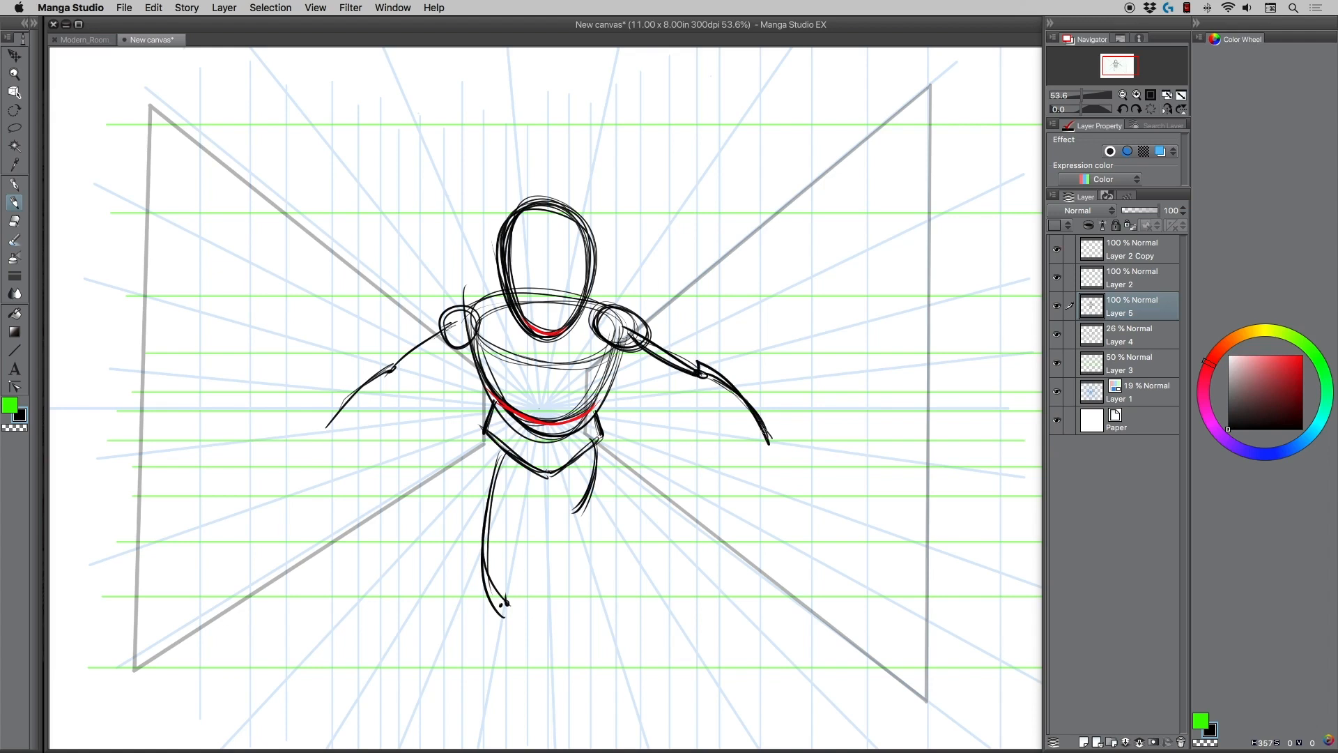
drag(701, 363, 769, 439)
drag(705, 364, 699, 380)
drag(444, 330, 387, 379)
mouse_move(440, 336)
mouse_down()
mouse_move(388, 379)
mouse_move(398, 356)
mouse_move(325, 431)
mouse_up()
mouse_move(380, 368)
mouse_down()
mouse_move(342, 401)
mouse_move(393, 380)
mouse_up()
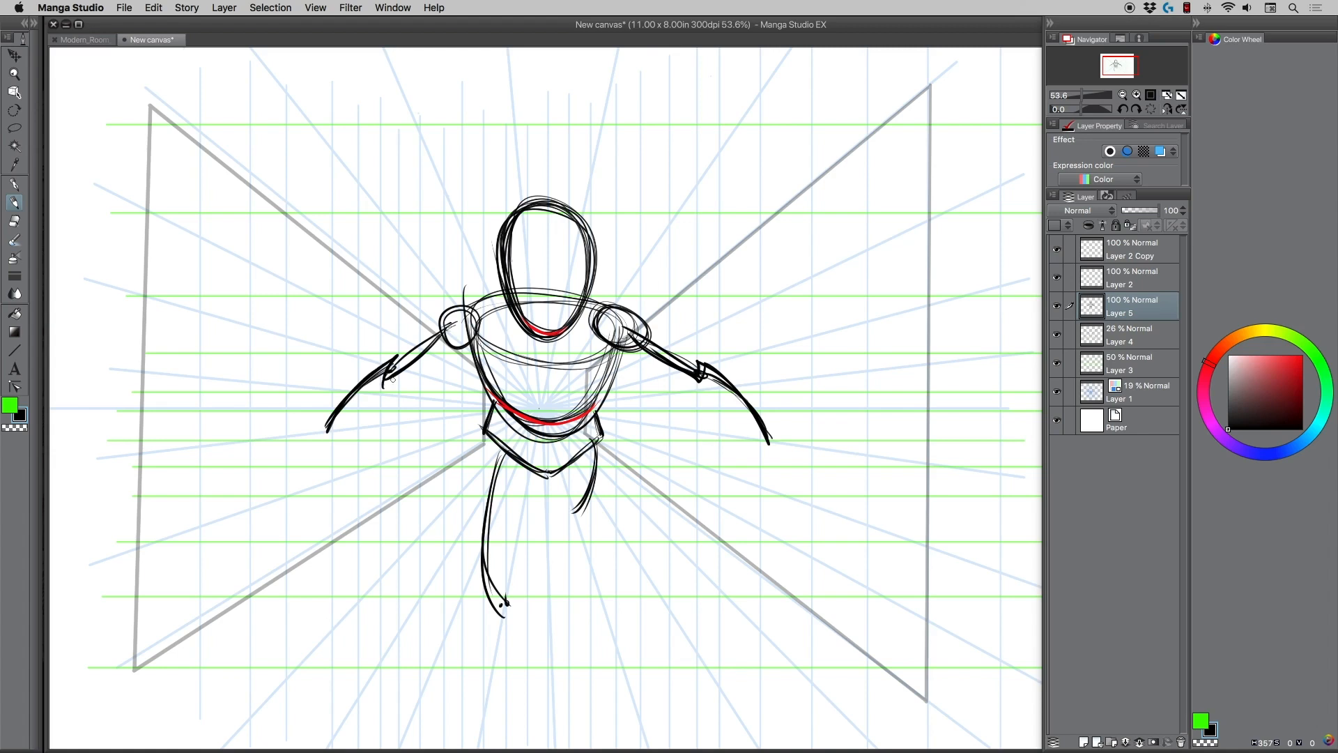
Reinforce both thigh guide lines with heavier strokes and darken the knee ends.
drag(570, 511, 576, 515)
mouse_move(497, 453)
mouse_down()
mouse_move(490, 584)
mouse_move(507, 608)
mouse_move(493, 465)
mouse_move(511, 622)
mouse_up()
drag(583, 489, 573, 513)
mouse_move(594, 446)
mouse_down()
mouse_move(574, 510)
mouse_move(562, 507)
mouse_up()
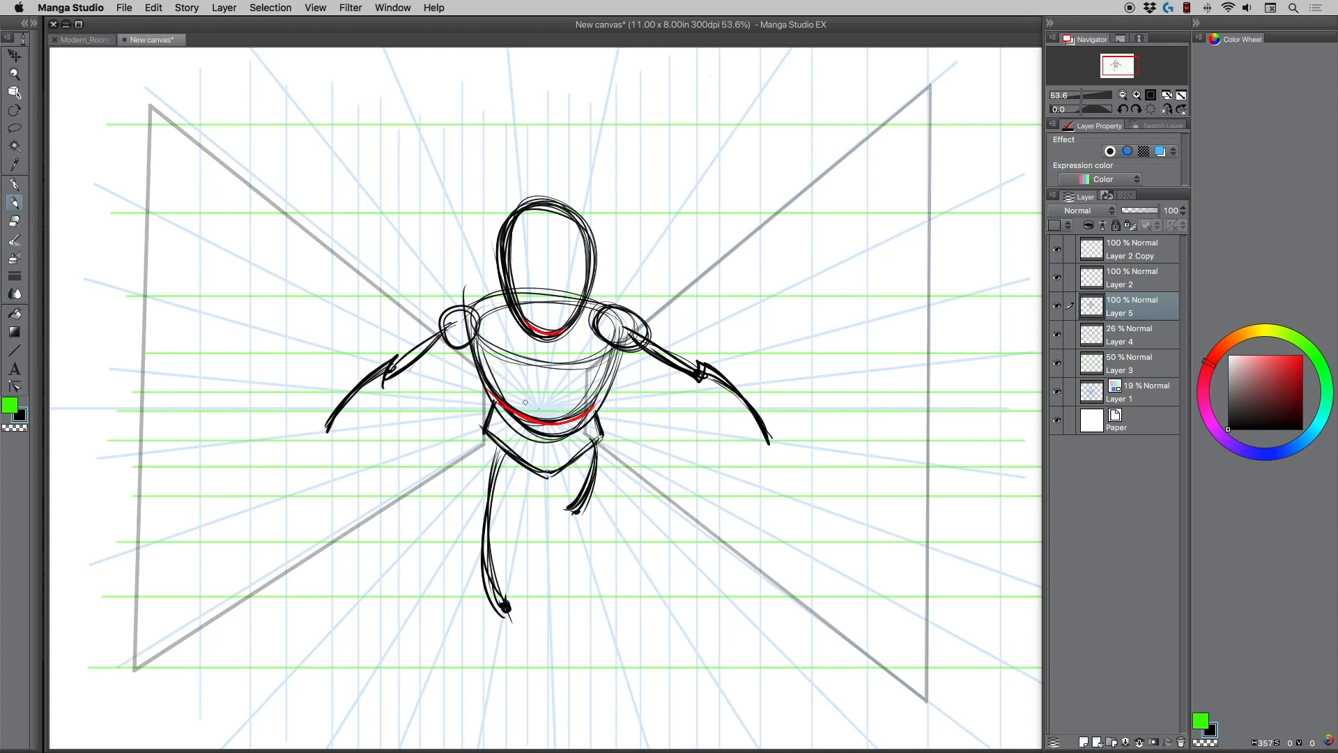
Check the figure layer by toggling its visibility, and rename Layer 5 as Step 1.
click(1058, 306)
click(1057, 306)
double_click(1121, 313)
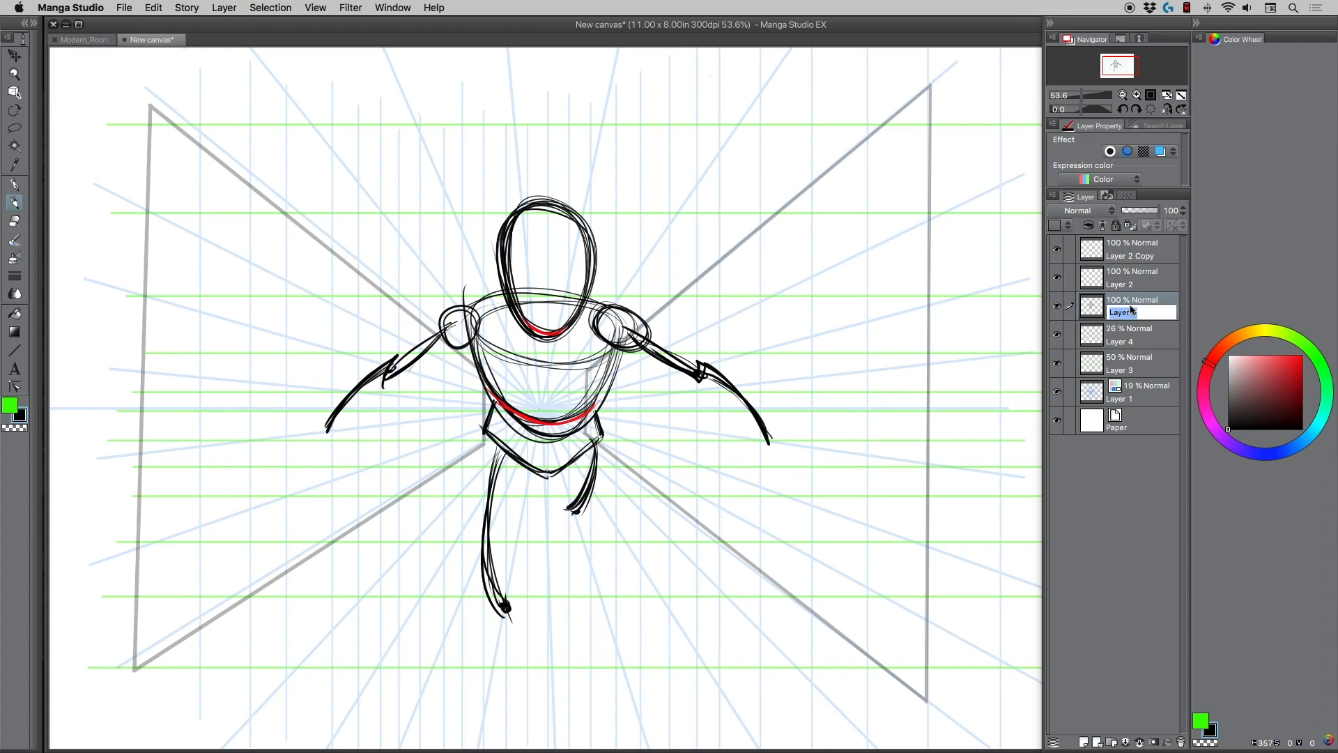
text(STep 1)
key(Return)
Duplicate the Step 1 layer, hide the original, and rename the copy as Step 2.
drag(1140, 311, 1084, 742)
click(1057, 335)
double_click(1124, 314)
click(1167, 316)
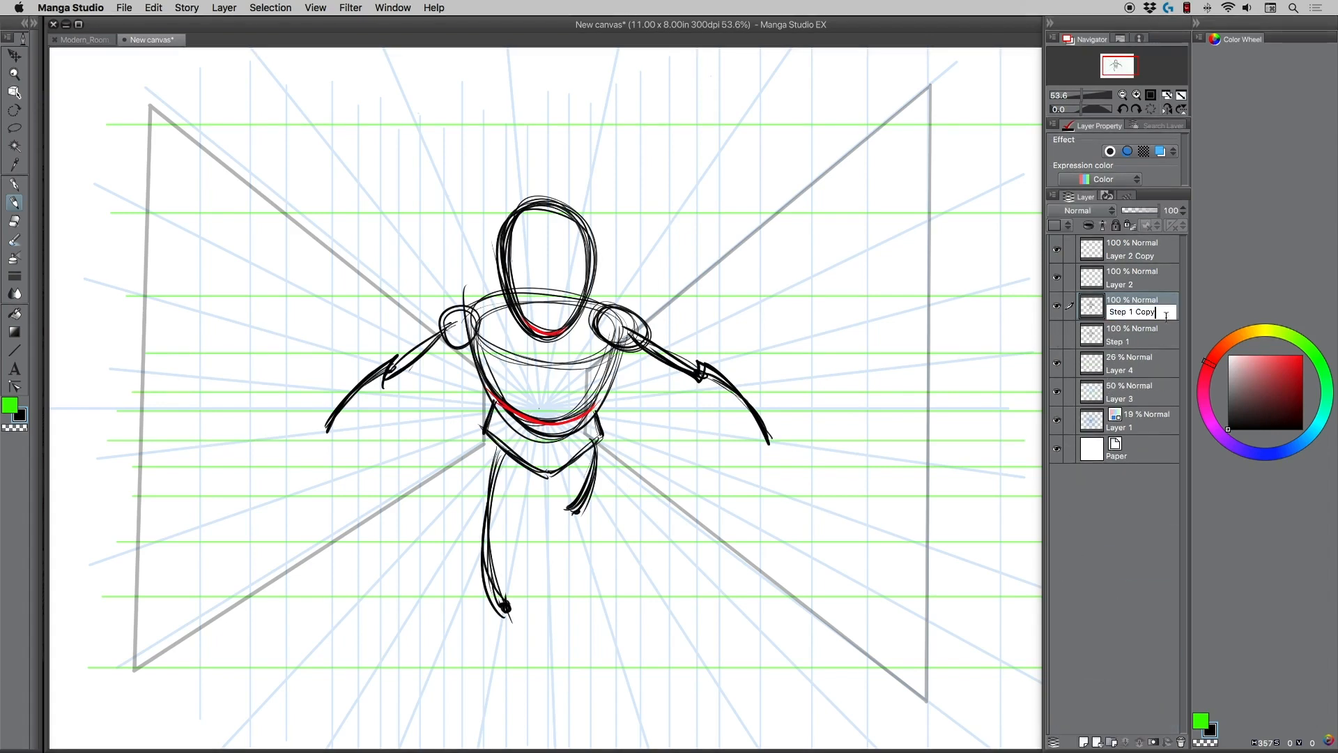
key(BackSpace)
key(BackSpace)
key(BackSpace)
key(BackSpace)
key(BackSpace)
key(BackSpace)
key(BackSpace)
text(2)
key(Return)
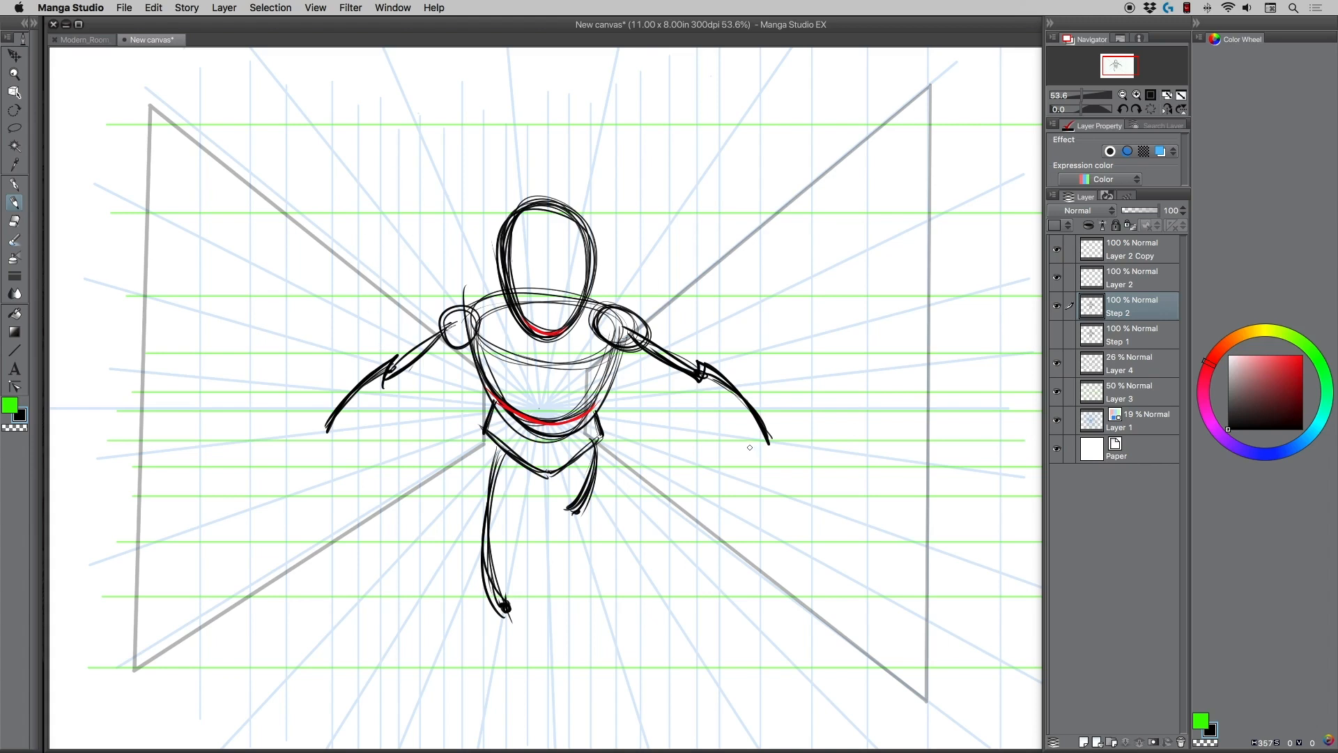
Sketch a hand with spread fingers at the end of the right-hand arm in the drawing.
drag(761, 441, 752, 483)
mouse_move(768, 439)
mouse_down()
mouse_move(807, 472)
mouse_move(796, 461)
mouse_up()
mouse_move(785, 450)
mouse_down()
mouse_move(809, 464)
mouse_move(796, 451)
mouse_move(762, 465)
mouse_move(779, 449)
mouse_move(795, 462)
mouse_up()
mouse_move(775, 441)
mouse_down()
mouse_move(813, 463)
mouse_move(783, 480)
mouse_up()
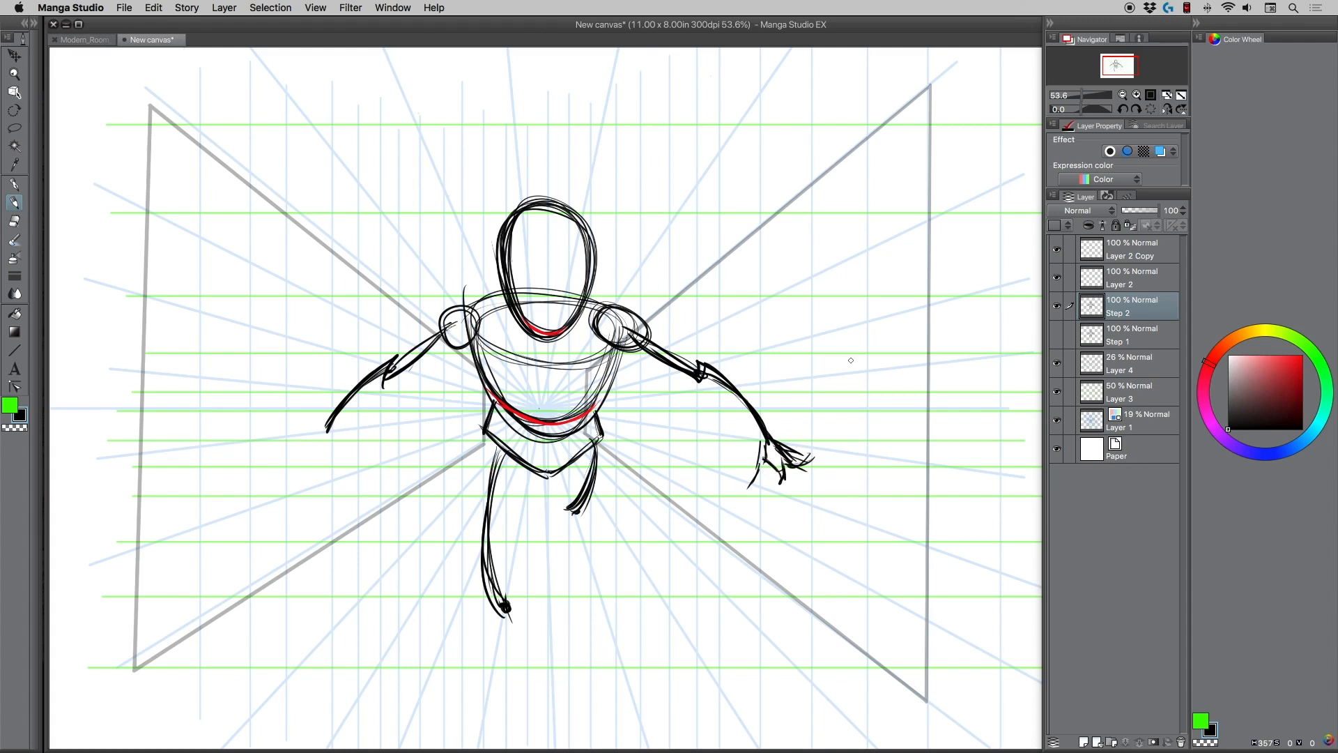
mouse_move(847, 376)
mouse_down()
mouse_move(871, 313)
mouse_move(923, 303)
mouse_move(868, 379)
mouse_up()
key(super+z)
key(super+z)
Sketch a matching hand with spread fingers at the end of the left-hand arm in the drawing.
mouse_move(324, 420)
mouse_down()
mouse_move(275, 477)
mouse_move(315, 457)
mouse_move(327, 468)
mouse_move(333, 432)
mouse_move(328, 449)
mouse_move(287, 455)
mouse_move(284, 475)
mouse_up()
mouse_move(312, 449)
mouse_down()
mouse_move(321, 470)
mouse_move(283, 457)
mouse_move(281, 444)
mouse_up()
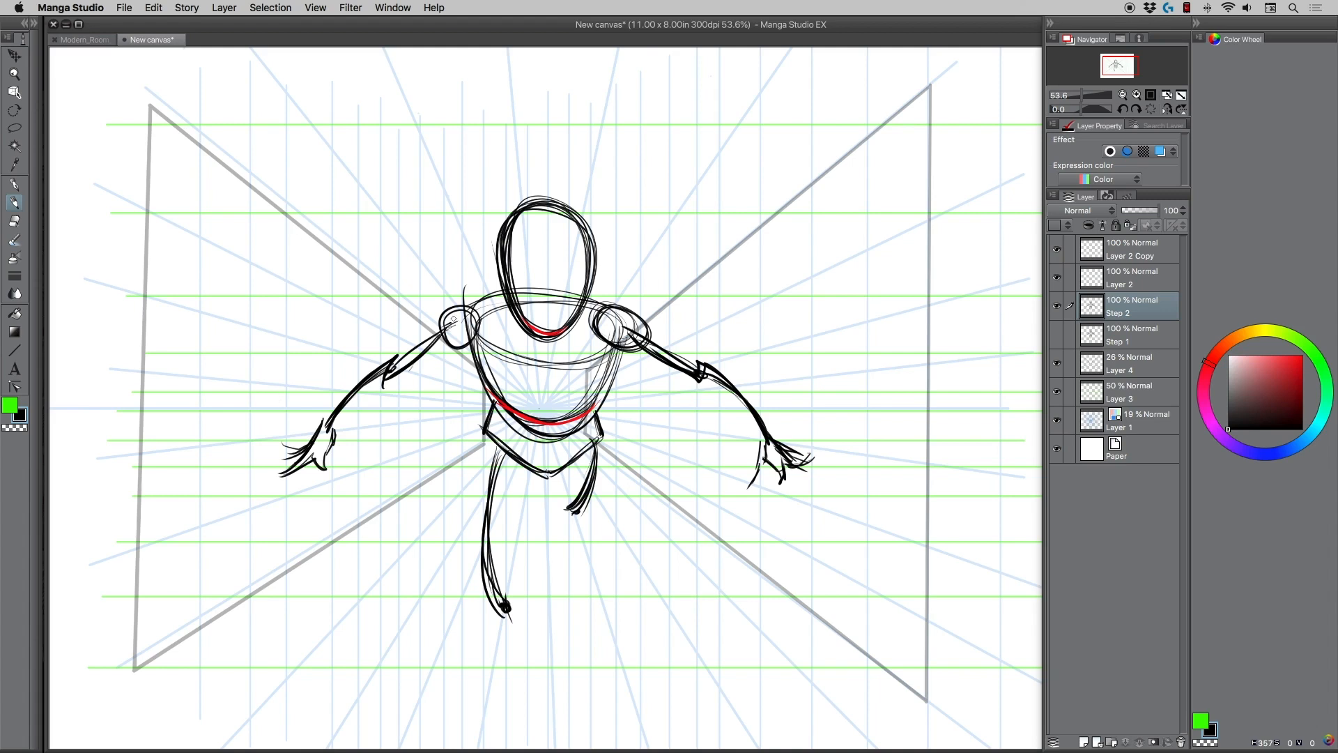
Rework the left shoulder, add a V-shaped collarbone line, and shape the ribcage sides and the curves under the chest.
mouse_move(446, 328)
mouse_down()
mouse_move(482, 314)
mouse_move(484, 352)
mouse_move(471, 355)
mouse_up()
mouse_move(486, 330)
mouse_down()
mouse_move(543, 361)
mouse_move(603, 336)
mouse_move(590, 343)
mouse_up()
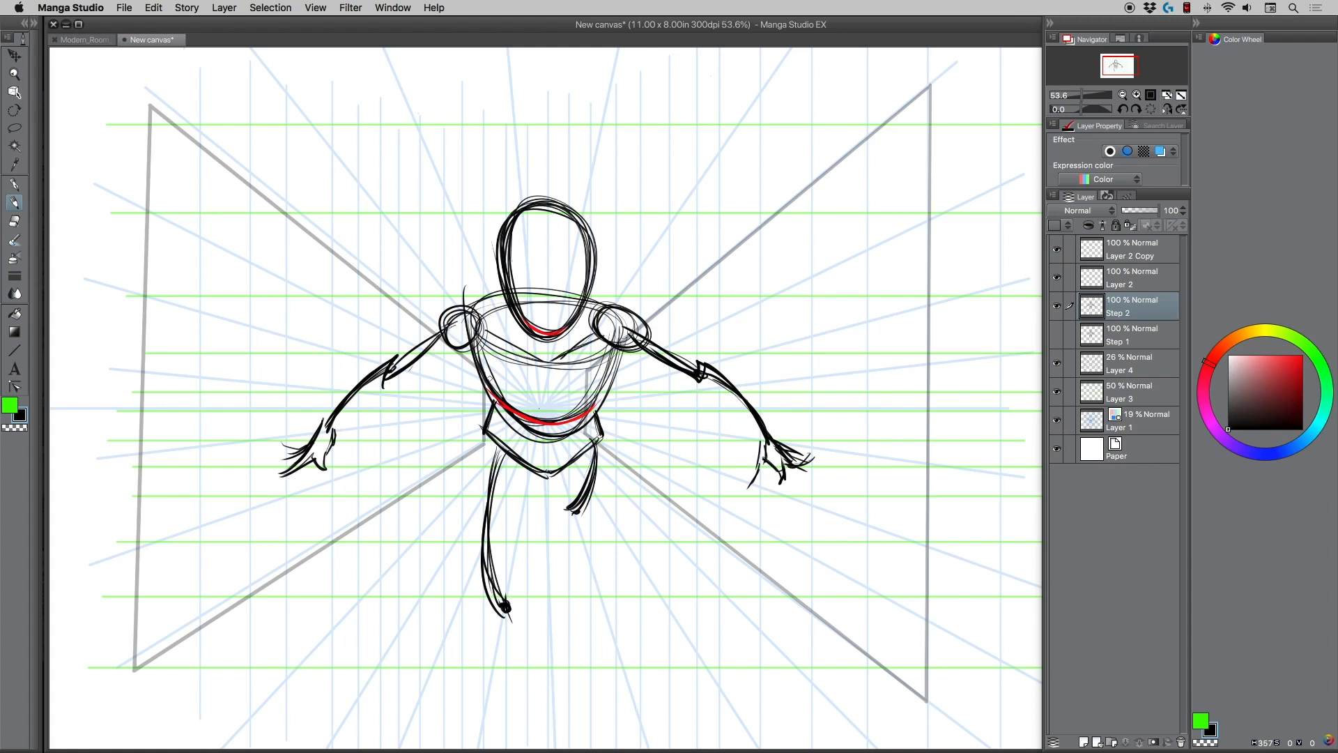
mouse_move(485, 353)
mouse_down()
mouse_move(490, 395)
mouse_move(519, 411)
mouse_move(487, 418)
mouse_up()
mouse_move(521, 417)
mouse_down()
mouse_move(507, 421)
mouse_move(594, 403)
mouse_move(587, 392)
mouse_move(610, 396)
mouse_move(617, 375)
mouse_move(607, 411)
mouse_move(582, 415)
mouse_up()
mouse_move(617, 374)
mouse_down()
mouse_move(594, 419)
mouse_move(613, 361)
mouse_move(612, 407)
mouse_move(596, 418)
mouse_up()
mouse_move(560, 402)
mouse_down()
mouse_move(577, 417)
mouse_move(523, 413)
mouse_move(557, 403)
mouse_up()
drag(530, 417, 556, 414)
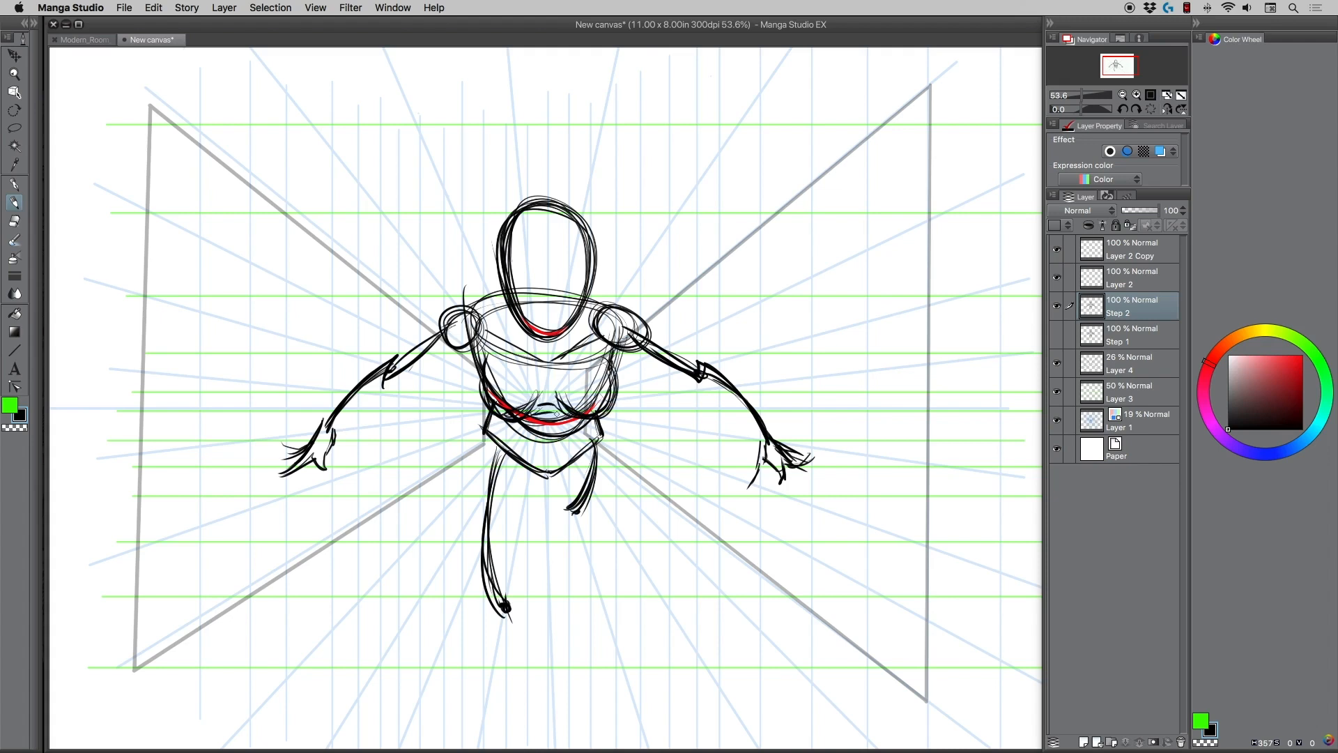
key(super+z)
mouse_move(520, 422)
mouse_down()
mouse_move(581, 422)
mouse_move(523, 420)
mouse_up()
Draw the belly curve and strengthen the waist and upper pelvis contours.
mouse_move(566, 439)
mouse_down()
mouse_move(541, 453)
mouse_move(524, 439)
mouse_move(543, 450)
mouse_move(578, 427)
mouse_move(529, 450)
mouse_move(513, 426)
mouse_move(483, 432)
mouse_up()
drag(609, 410, 600, 438)
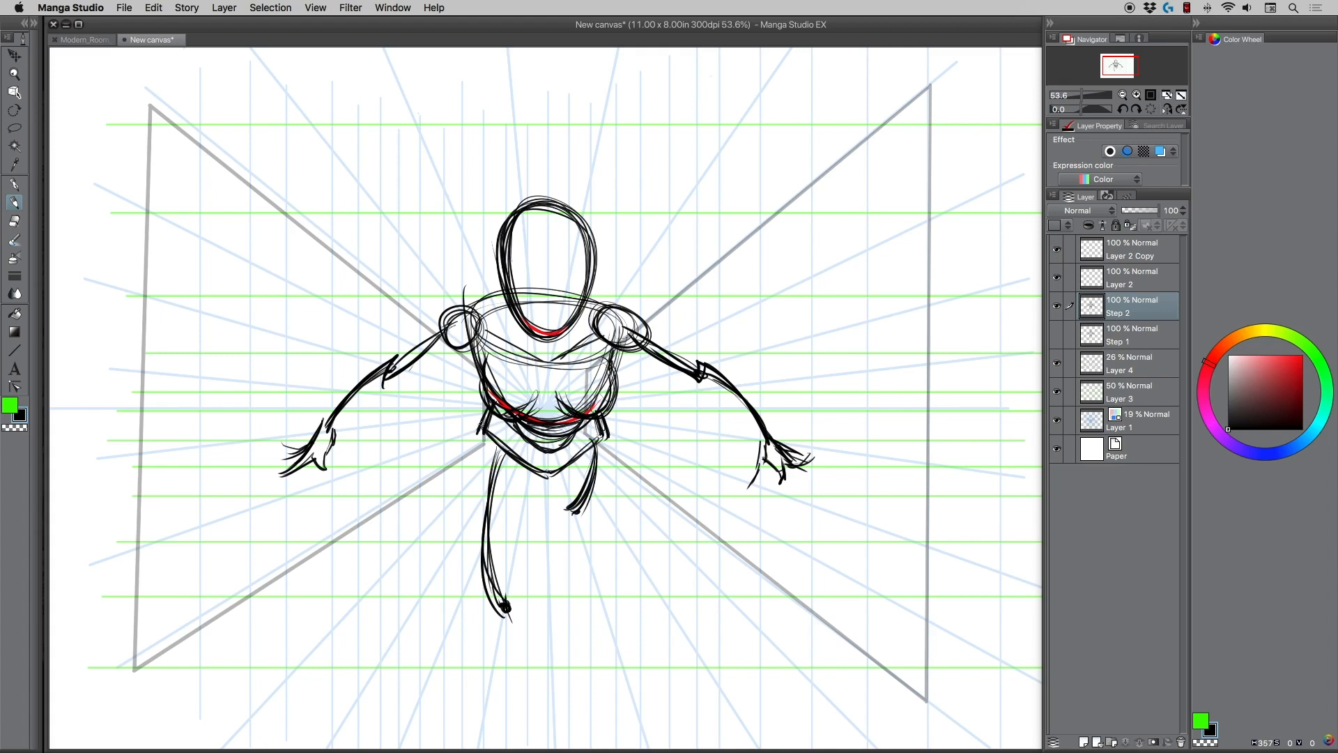
mouse_move(488, 429)
mouse_down()
mouse_move(545, 474)
mouse_move(598, 438)
mouse_up()
Outline the front leg's thigh as a long, rounded form around its guide line, from the hip to the knee.
mouse_move(477, 441)
mouse_down()
mouse_move(465, 495)
mouse_move(475, 440)
mouse_move(461, 545)
mouse_move(467, 481)
mouse_move(464, 592)
mouse_up()
mouse_move(462, 515)
mouse_down()
mouse_move(488, 617)
mouse_move(534, 604)
mouse_move(547, 514)
mouse_move(536, 461)
mouse_up()
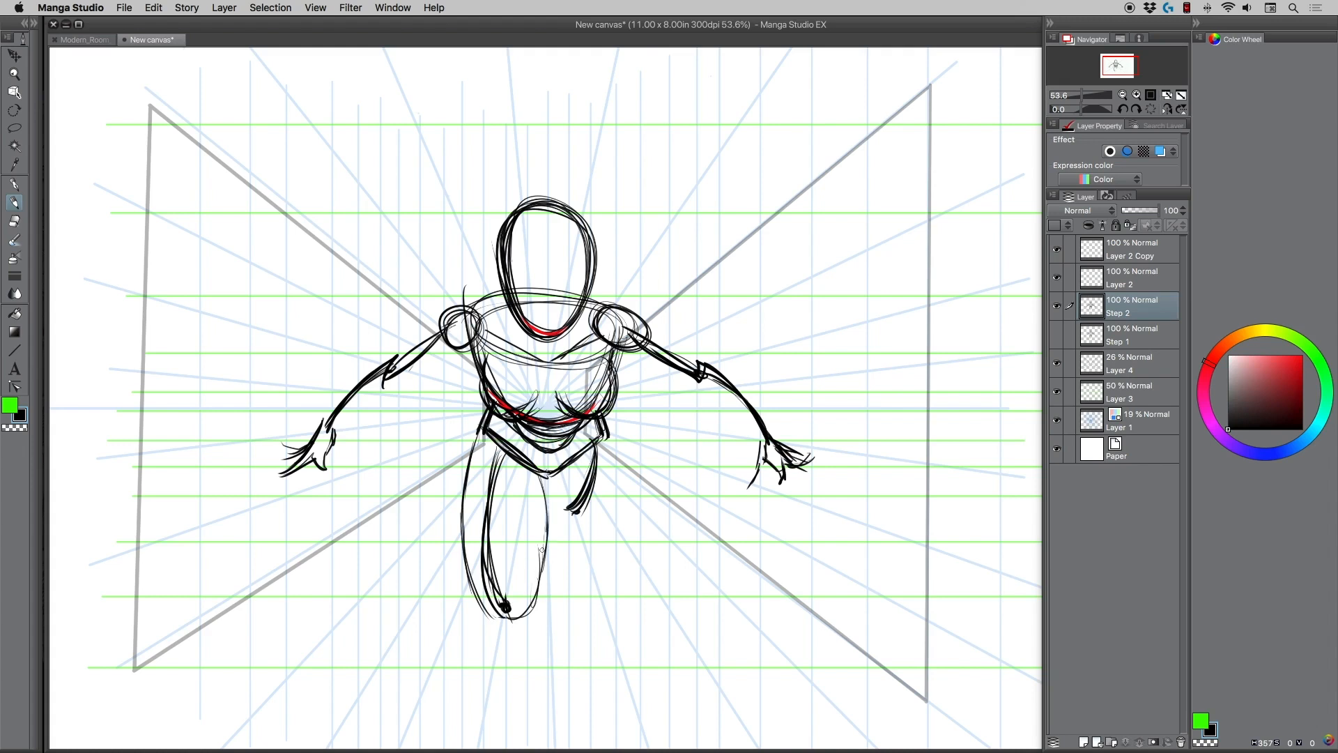
drag(541, 575, 542, 478)
drag(543, 548, 536, 468)
Outline the shorter back thigh around its guide line, with several strokes rounding off the knee.
mouse_move(544, 521)
mouse_down()
mouse_move(533, 446)
mouse_move(598, 464)
mouse_move(580, 506)
mouse_up()
mouse_move(603, 454)
mouse_down()
mouse_move(573, 523)
mouse_move(590, 514)
mouse_up()
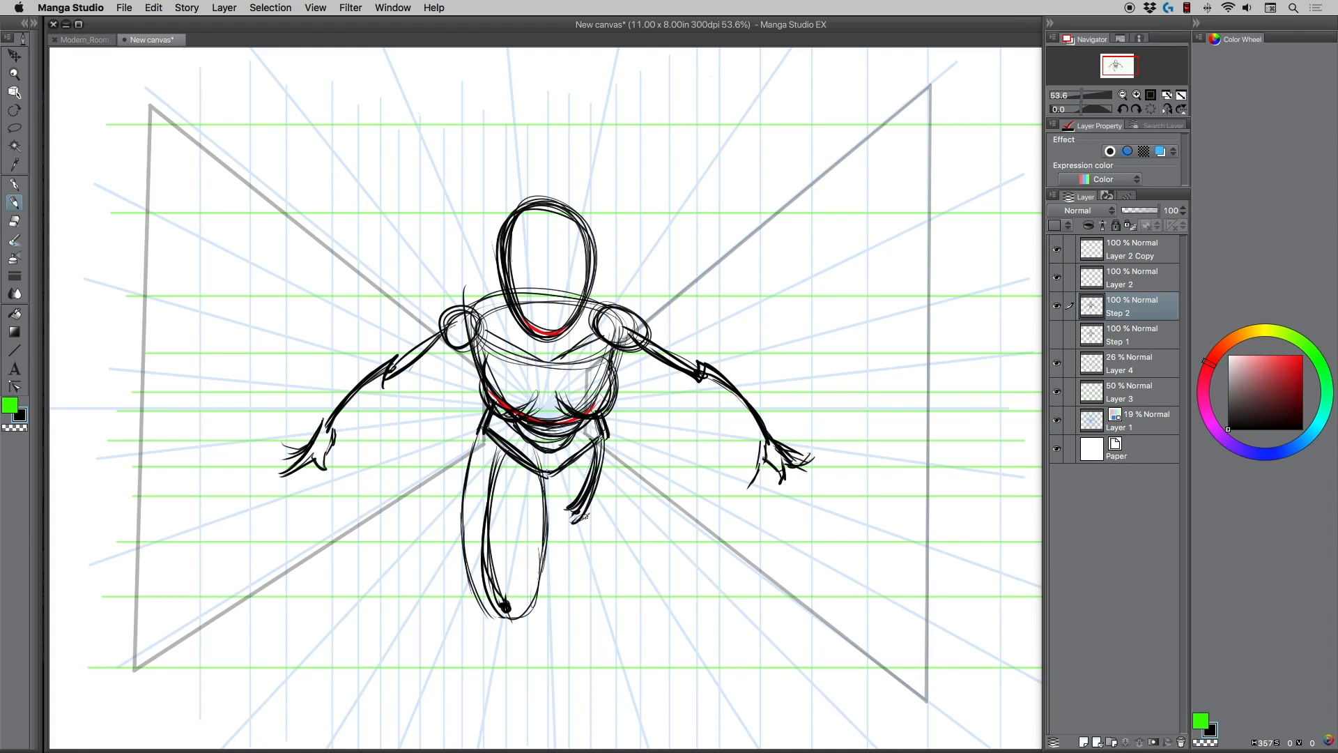
drag(606, 434, 587, 524)
mouse_move(609, 454)
mouse_down()
mouse_move(584, 526)
mouse_move(563, 527)
mouse_up()
mouse_move(563, 527)
mouse_down()
mouse_move(544, 478)
mouse_move(577, 532)
mouse_move(608, 440)
mouse_up()
mouse_move(562, 526)
mouse_down()
mouse_move(587, 511)
mouse_move(545, 476)
mouse_move(576, 522)
mouse_move(608, 450)
mouse_up()
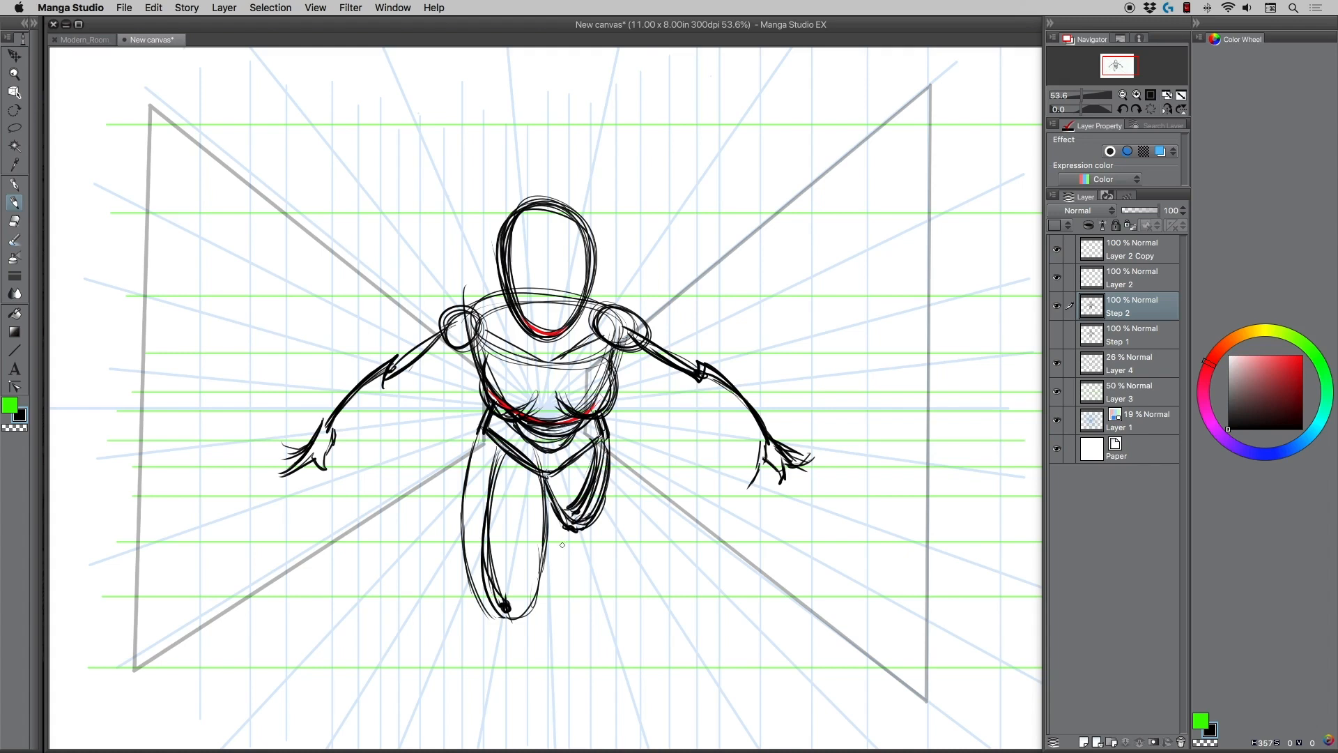
Try a lower leg and foot below the back knee plus two long lines converging downward, and undo these strokes.
mouse_move(584, 520)
mouse_down()
mouse_move(557, 550)
mouse_move(564, 578)
mouse_move(590, 563)
mouse_move(550, 619)
mouse_move(575, 615)
mouse_move(577, 593)
mouse_up()
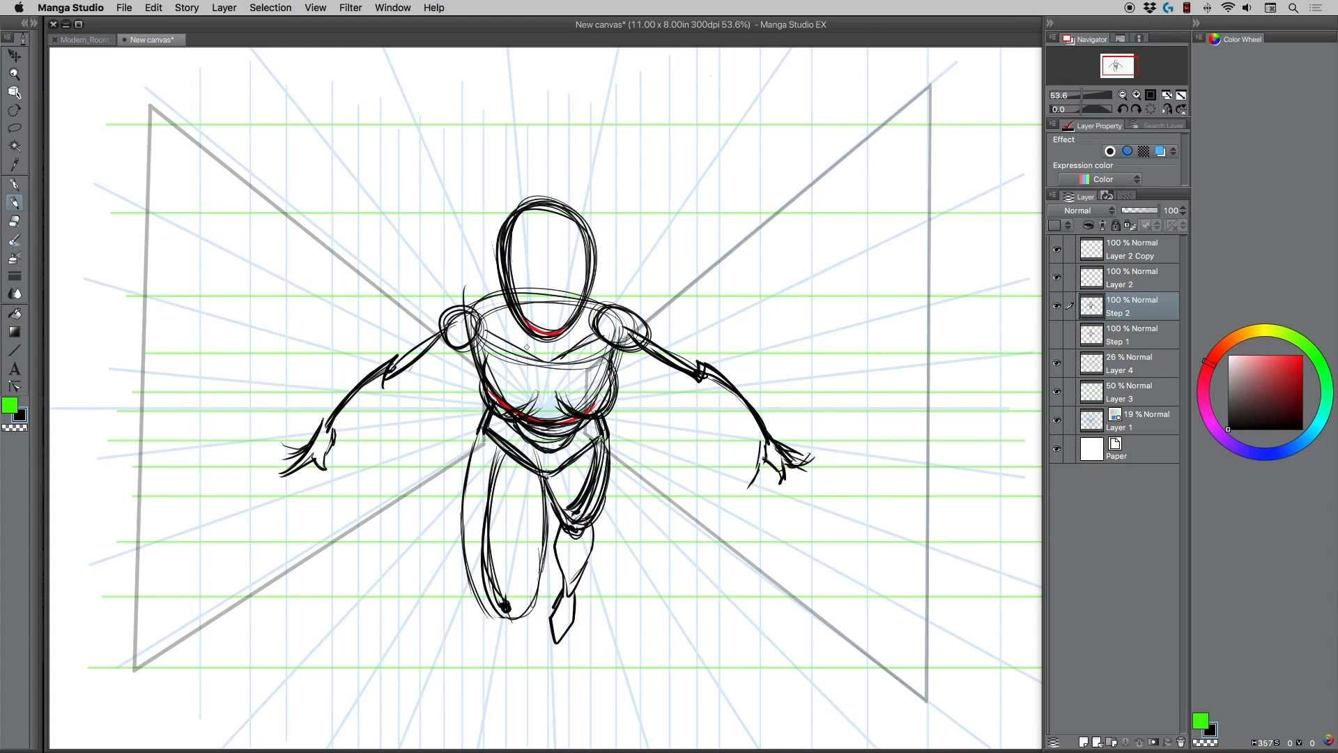
drag(252, 112, 521, 643)
drag(831, 168, 562, 696)
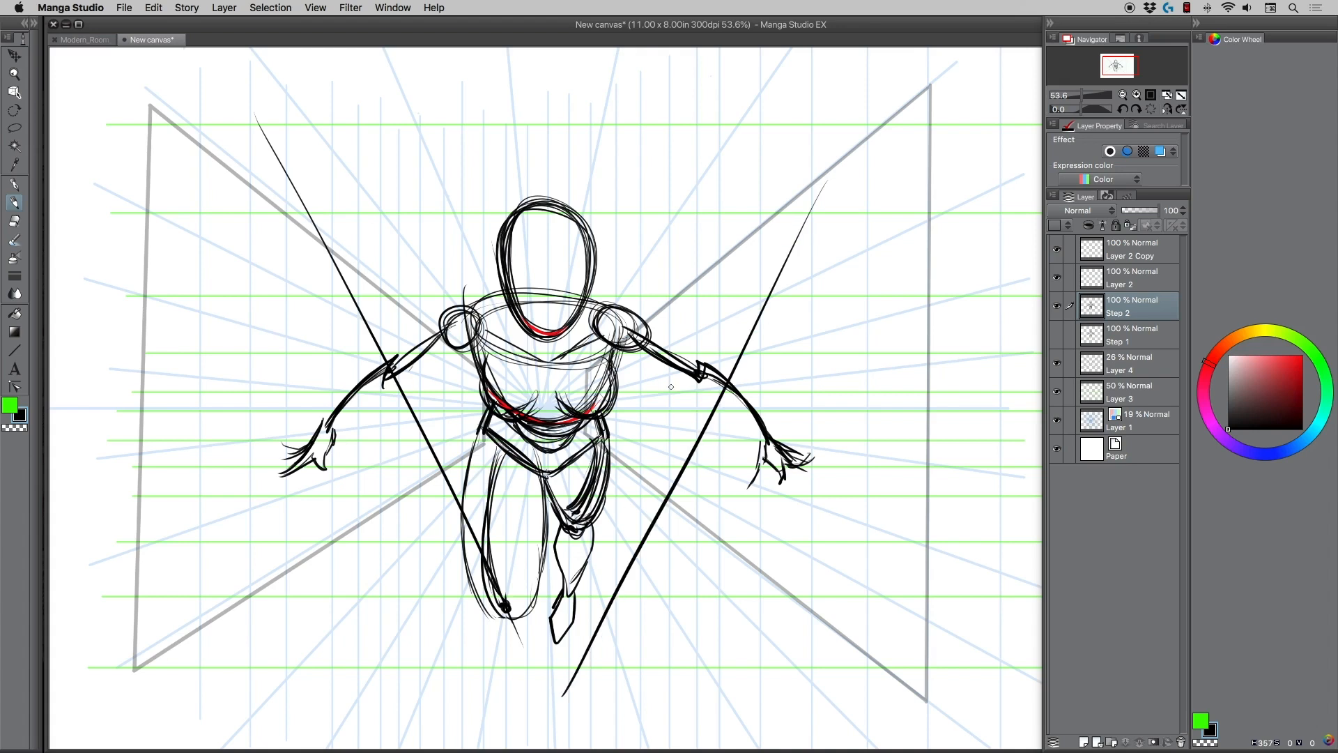
drag(815, 187, 828, 202)
mouse_move(267, 146)
mouse_down()
mouse_move(268, 165)
mouse_move(293, 167)
mouse_up()
key(super+z)
key(super+z)
key(super+z)
key(super+z)
key(super+z)
key(super+z)
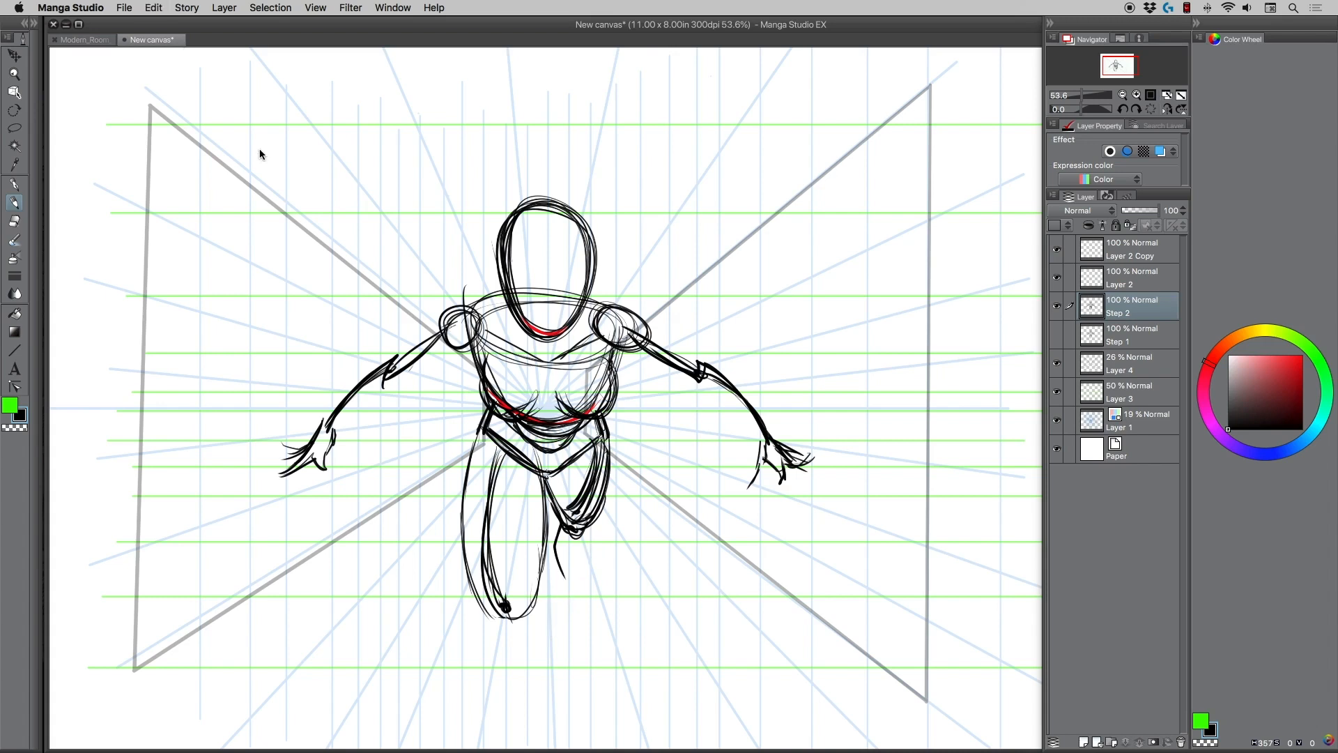
key(super+z)
Shade the back thigh with hatching strokes and reinforce the front thigh's outer contour near the hip.
drag(547, 480, 561, 513)
mouse_move(561, 472)
mouse_down()
mouse_move(568, 519)
mouse_move(571, 504)
mouse_up()
mouse_move(573, 467)
mouse_down()
mouse_move(576, 497)
mouse_move(582, 487)
mouse_up()
drag(580, 494, 581, 516)
drag(585, 456, 593, 488)
drag(591, 469, 597, 504)
mouse_move(601, 458)
mouse_down()
mouse_move(598, 497)
mouse_move(572, 521)
mouse_up()
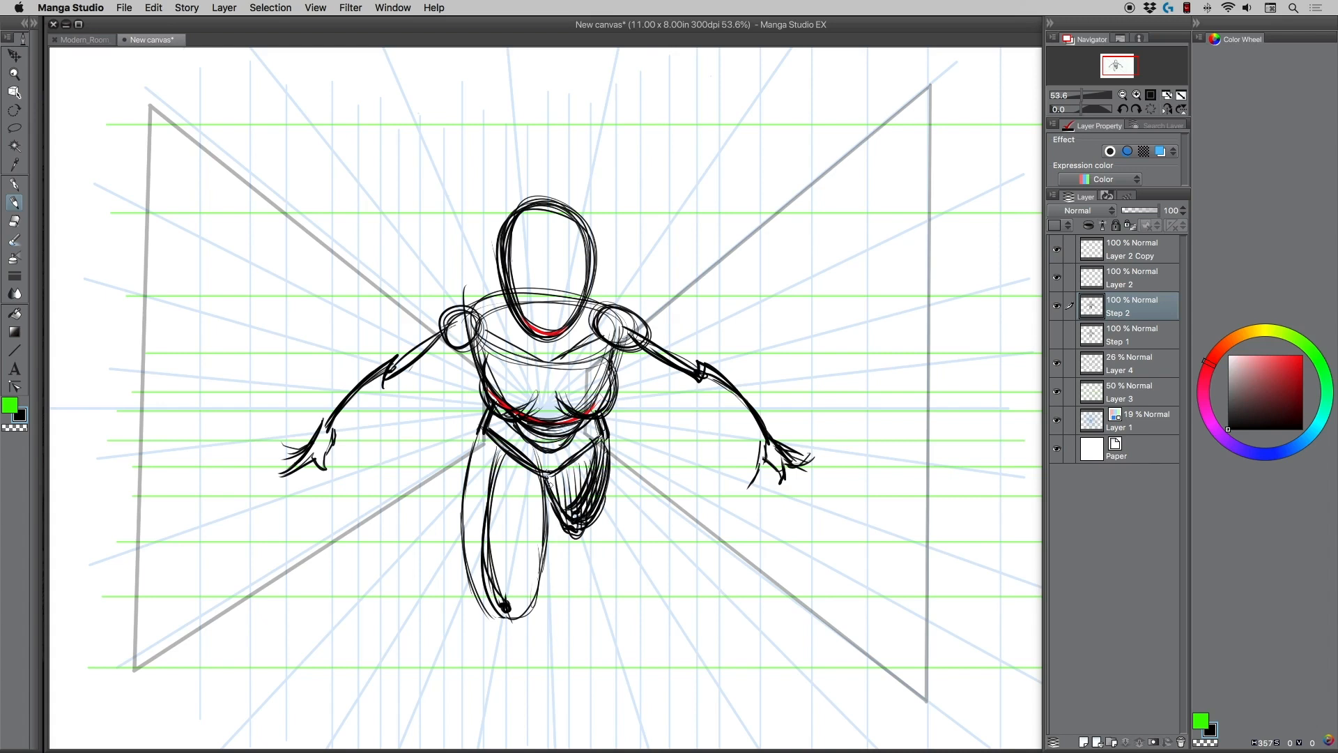
drag(481, 433, 465, 498)
drag(486, 431, 472, 465)
Build up the right-hand arm in the drawing, strengthening the shoulder and upper edge and adding the underside contour.
mouse_move(419, 325)
mouse_down()
mouse_move(347, 274)
mouse_move(353, 287)
mouse_up()
key(super+z)
mouse_move(599, 308)
mouse_down()
mouse_move(639, 325)
mouse_move(689, 386)
mouse_move(632, 364)
mouse_up()
drag(639, 324, 768, 433)
mouse_move(680, 386)
mouse_down()
mouse_move(764, 448)
mouse_move(612, 359)
mouse_up()
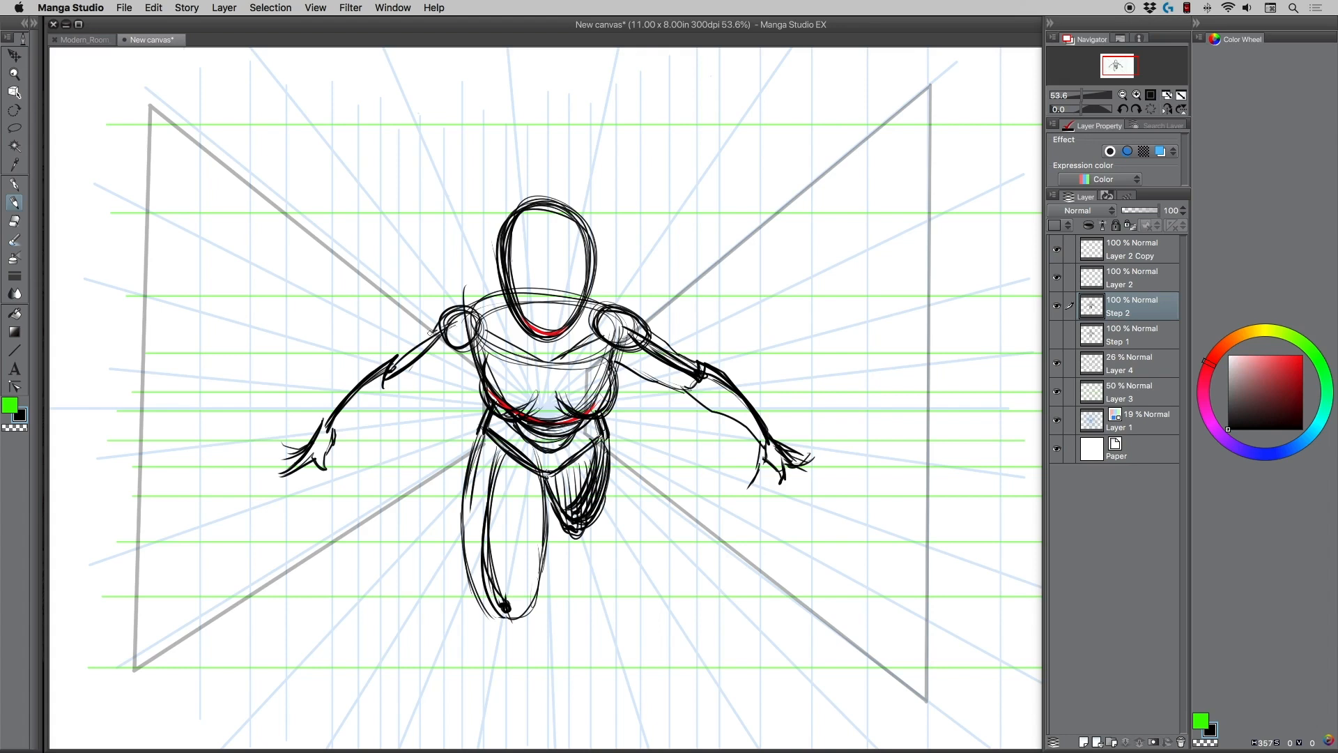
Add the underside contour of the left-hand arm in the drawing, from the wrist past the elbow.
mouse_move(401, 385)
mouse_down()
mouse_move(460, 352)
mouse_move(394, 392)
mouse_move(350, 392)
mouse_move(324, 423)
mouse_up()
mouse_move(334, 429)
mouse_down()
mouse_move(396, 392)
mouse_move(326, 435)
mouse_up()
drag(325, 442, 410, 390)
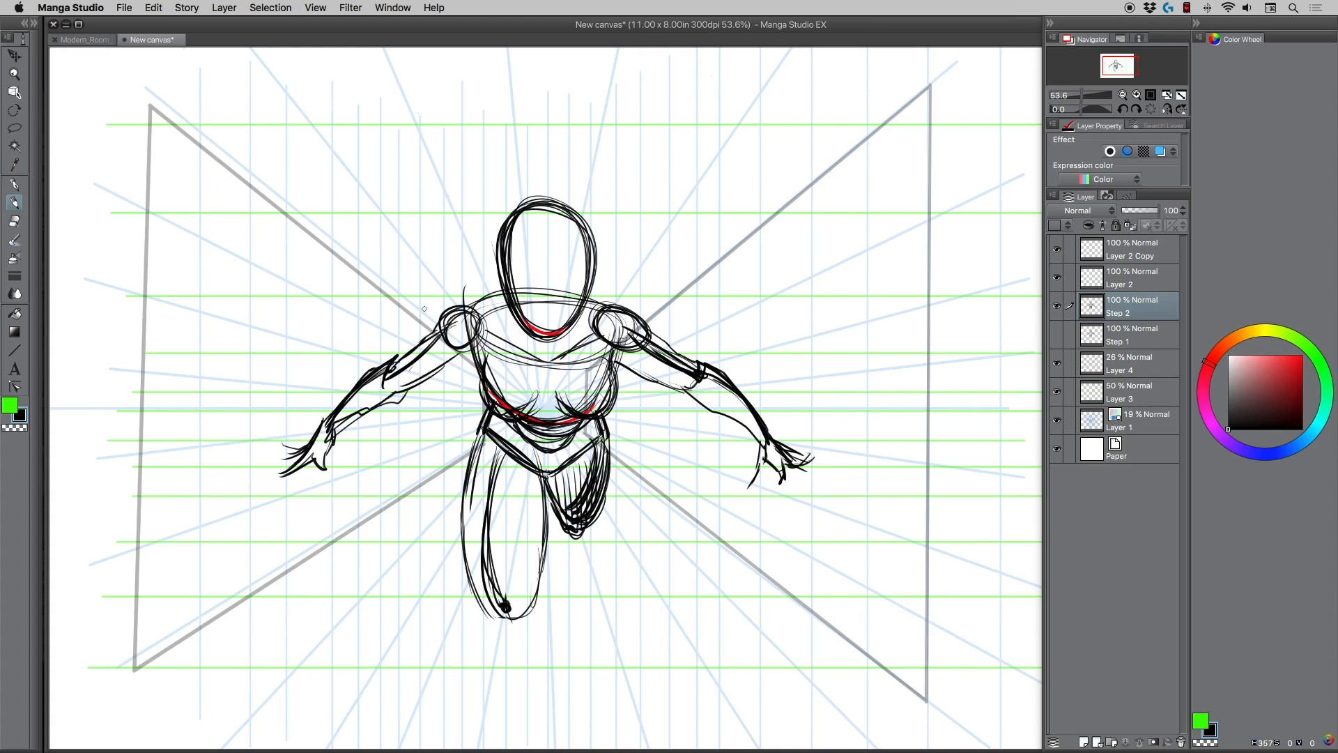
Try converging guide lines along both edges of the right-hand arm in the drawing, and undo these strokes.
drag(465, 305, 492, 332)
drag(476, 319, 522, 347)
mouse_move(613, 276)
mouse_down()
mouse_move(796, 433)
mouse_move(392, 255)
mouse_up()
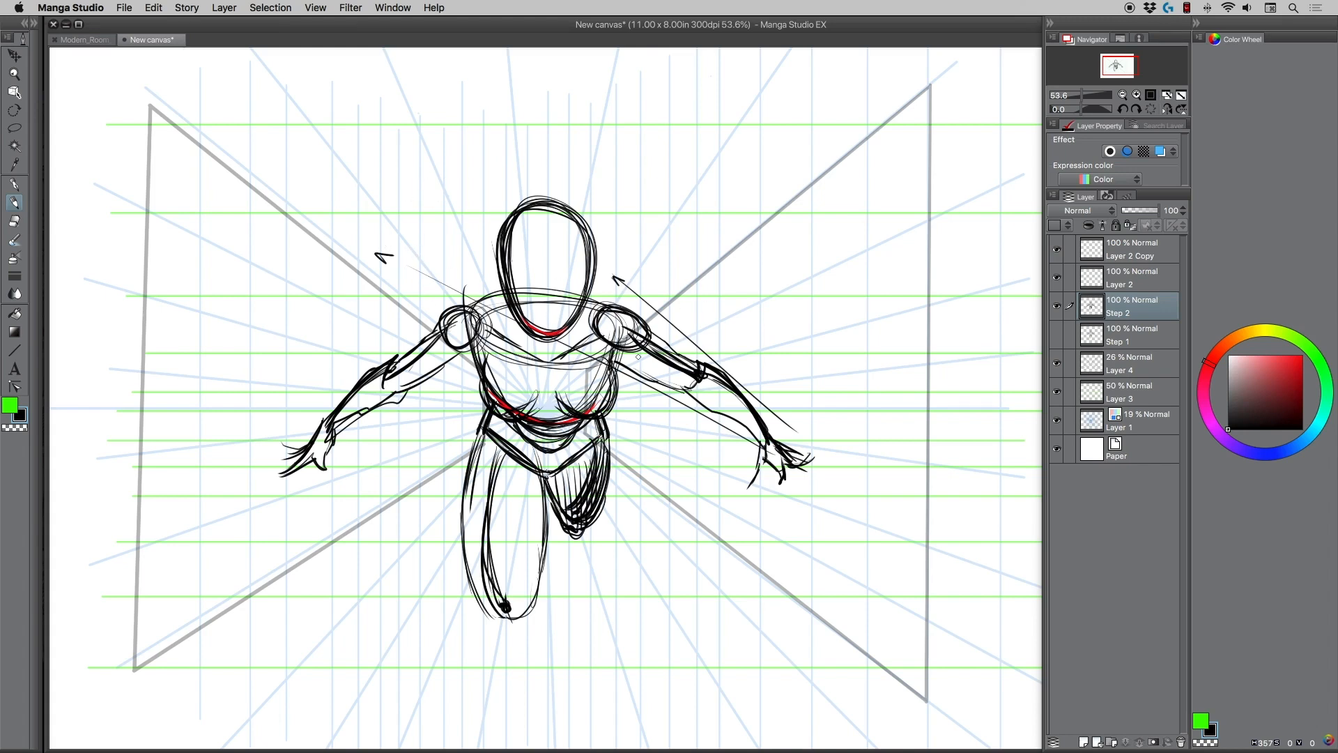
click(875, 497)
mouse_move(626, 285)
mouse_down()
mouse_move(876, 496)
mouse_move(711, 420)
mouse_up()
key(super+z)
key(super+z)
key(super+z)
key(super+z)
key(super+z)
key(super+z)
key(super+z)
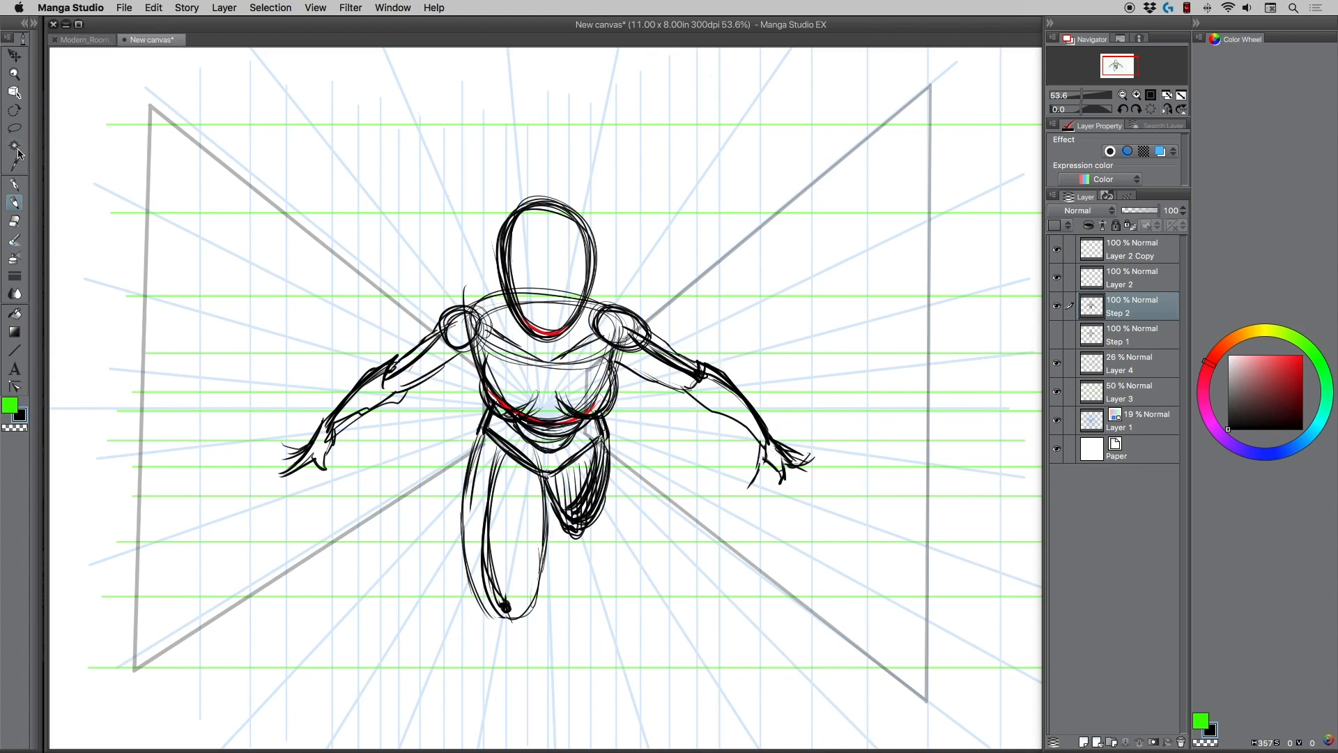
Lasso the drawing's right-hand arm from the shoulder down, then cut and paste it onto its own layer.
key(m)
mouse_move(712, 446)
mouse_down()
mouse_move(624, 371)
mouse_move(680, 315)
mouse_move(774, 544)
mouse_move(713, 496)
mouse_up()
key(Delete)
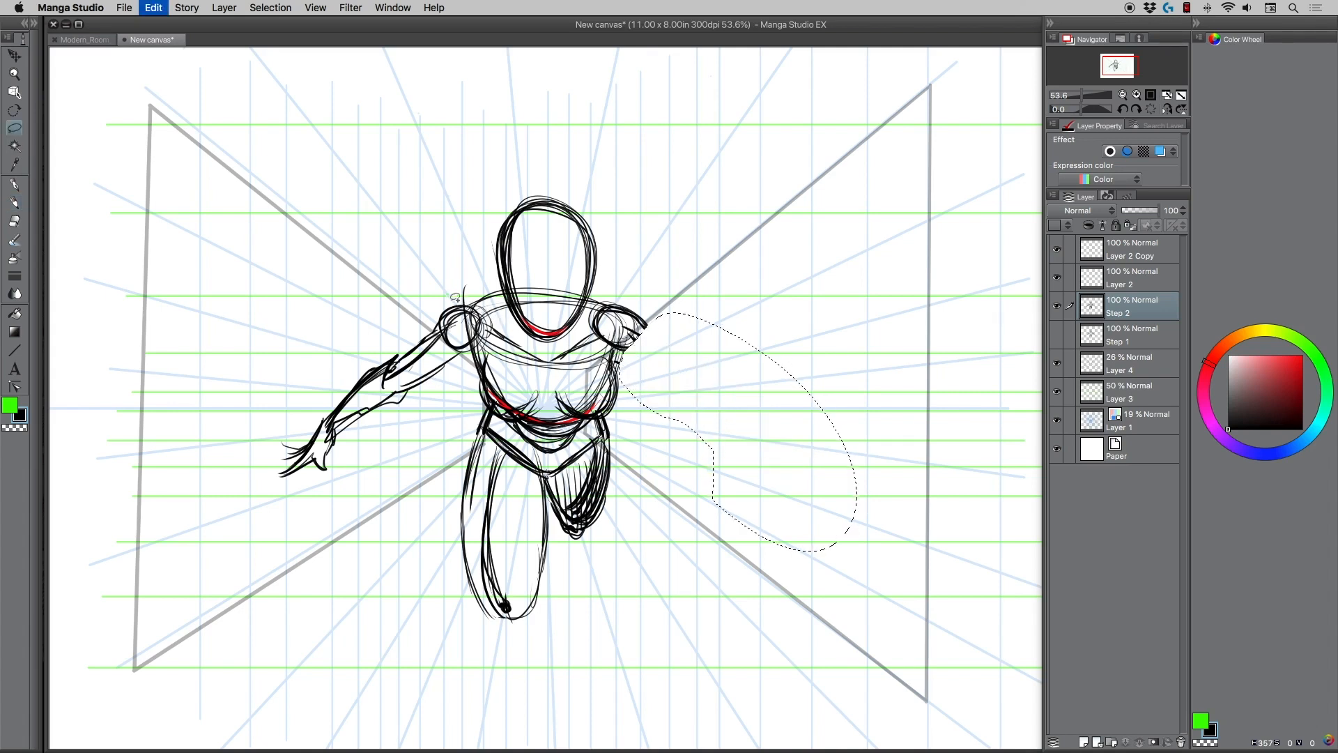
key(super+v)
key(super+d)
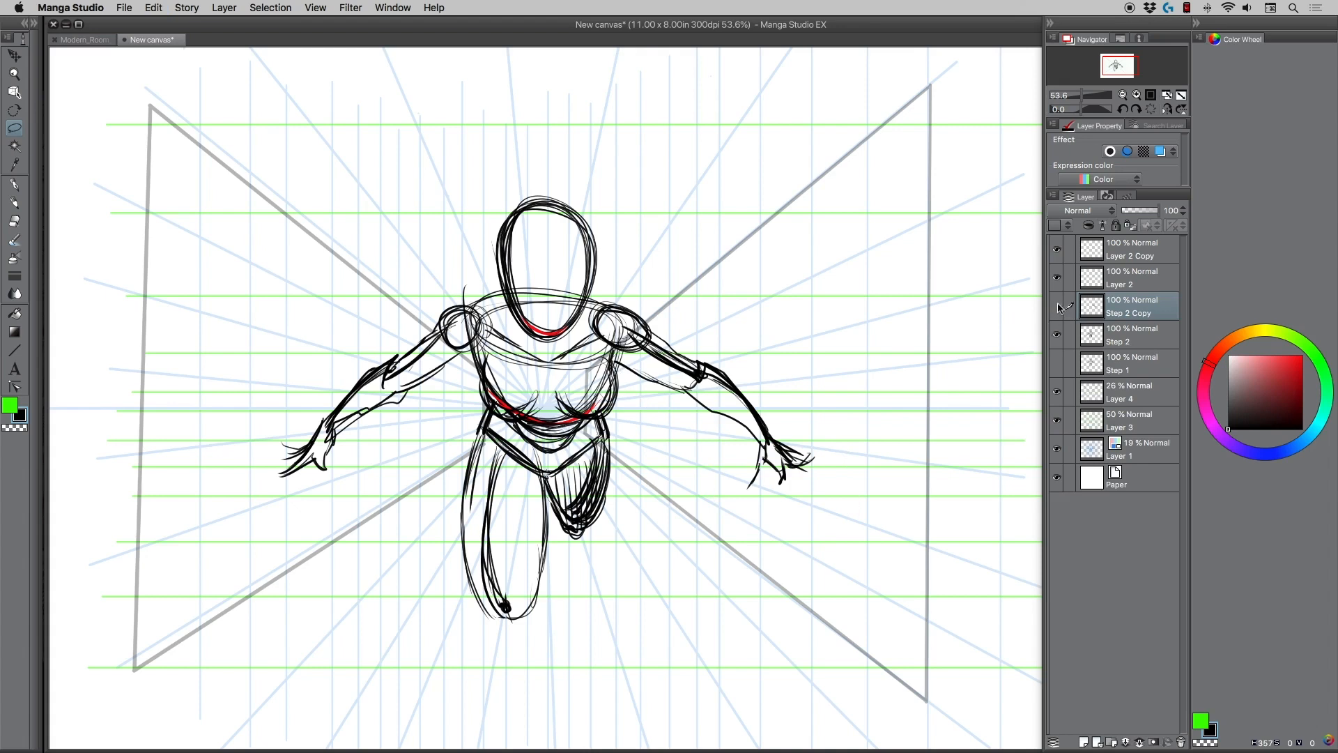
Hide the pasted arm layer, keep Step 2 visible, and add a new layer above them.
click(1057, 305)
click(1057, 335)
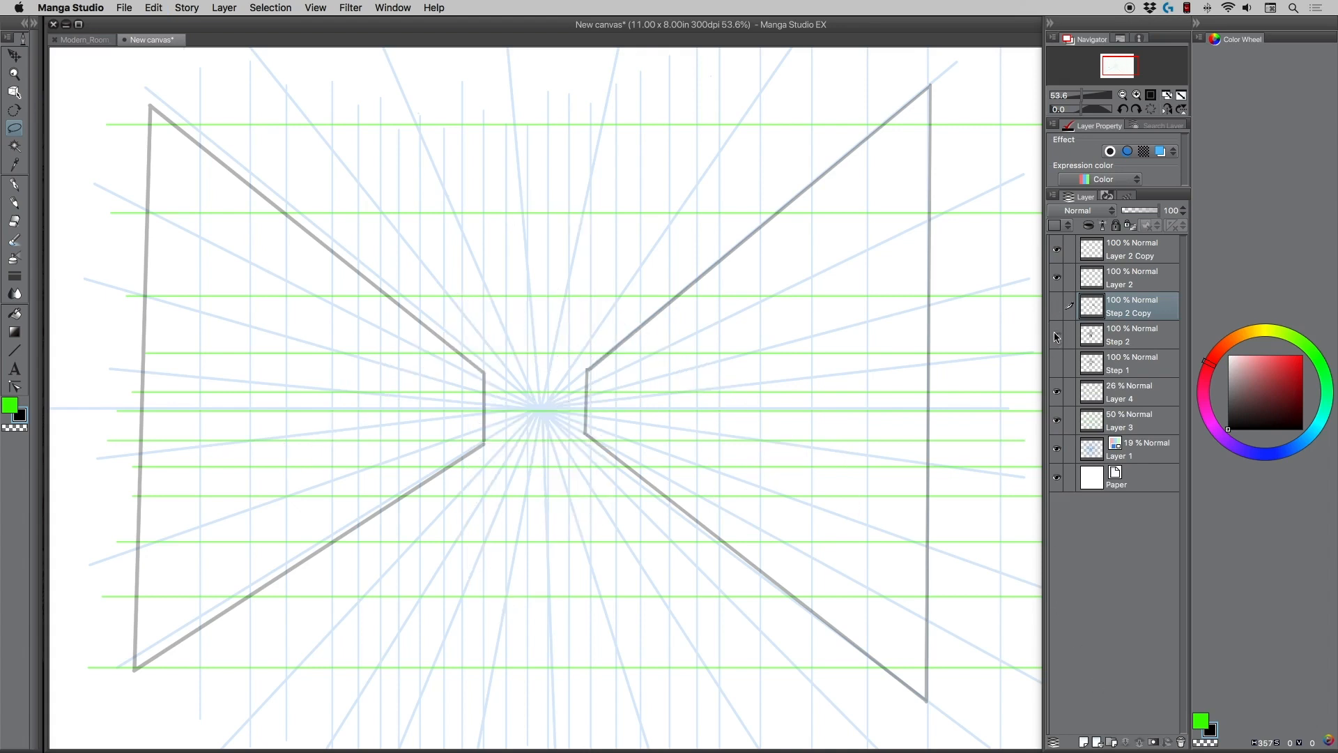
click(1057, 334)
key(super+shift+n)
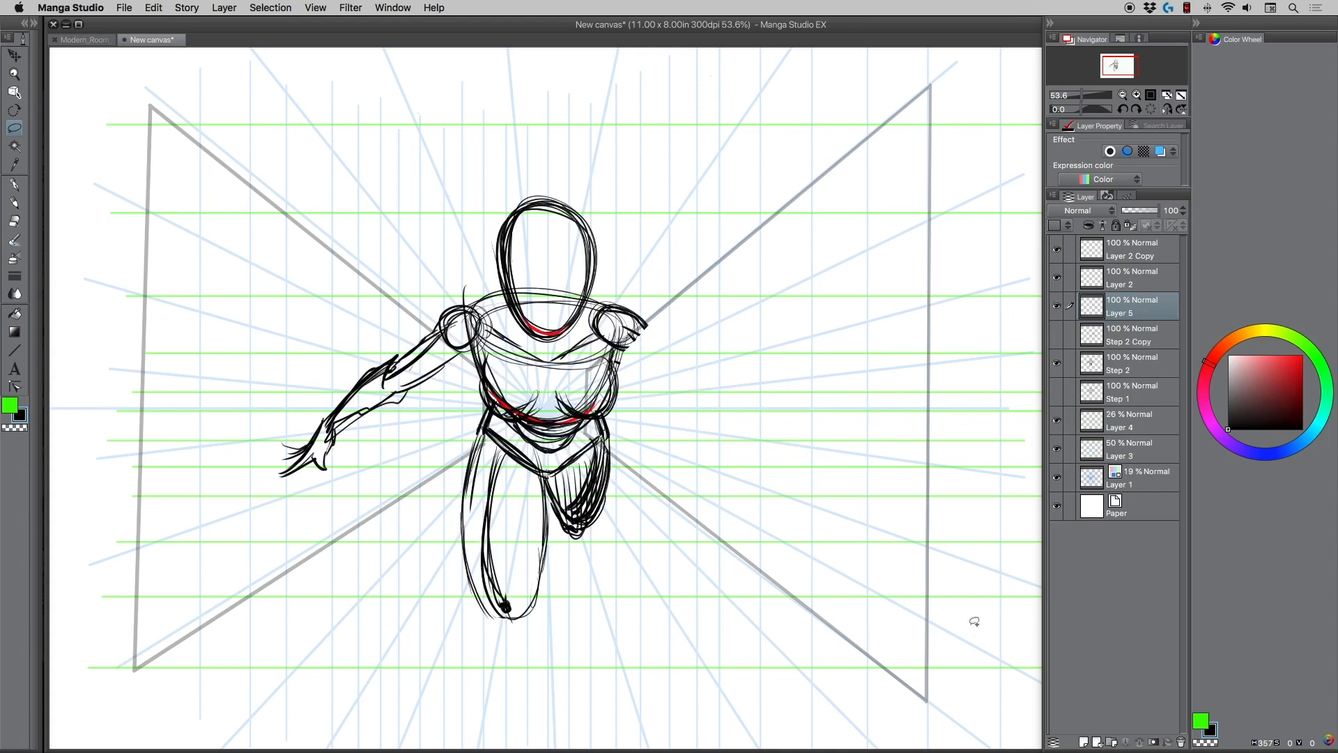
Sketch the edges of an alternative, more steeply foreshortened right-hand arm from the shoulder on the new layer.
click(15, 201)
drag(630, 308, 714, 400)
drag(607, 343, 711, 391)
drag(638, 324, 689, 397)
drag(608, 350, 675, 397)
drag(634, 373, 675, 399)
mouse_move(637, 326)
mouse_down()
mouse_move(687, 395)
mouse_move(671, 368)
mouse_move(617, 356)
mouse_move(675, 405)
mouse_up()
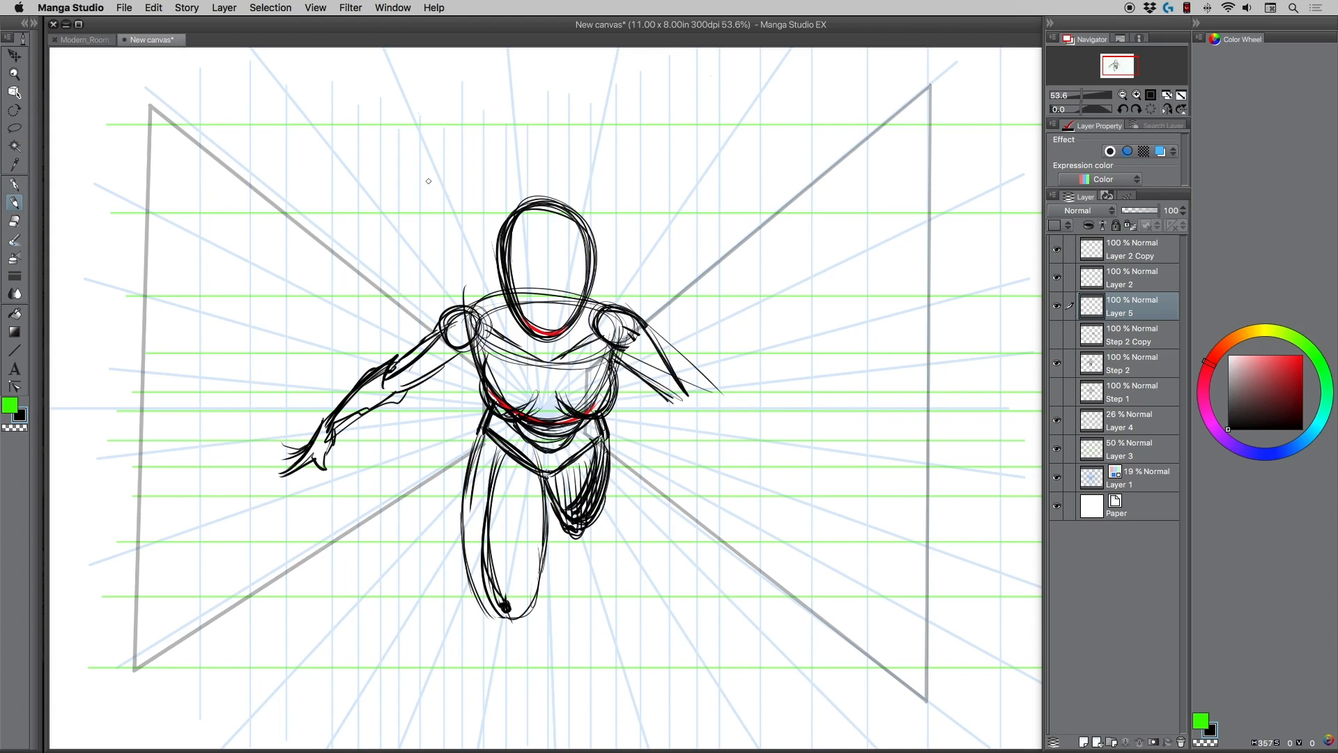
Add a small hand and long converging guide lines to the alternative arm, and reinforce its upper arm and forearm.
drag(616, 353, 701, 425)
mouse_move(643, 325)
mouse_down()
mouse_move(708, 428)
mouse_move(711, 403)
mouse_move(727, 402)
mouse_move(700, 422)
mouse_move(691, 401)
mouse_move(699, 417)
mouse_move(731, 403)
mouse_move(701, 420)
mouse_move(404, 201)
mouse_up()
drag(726, 433, 485, 127)
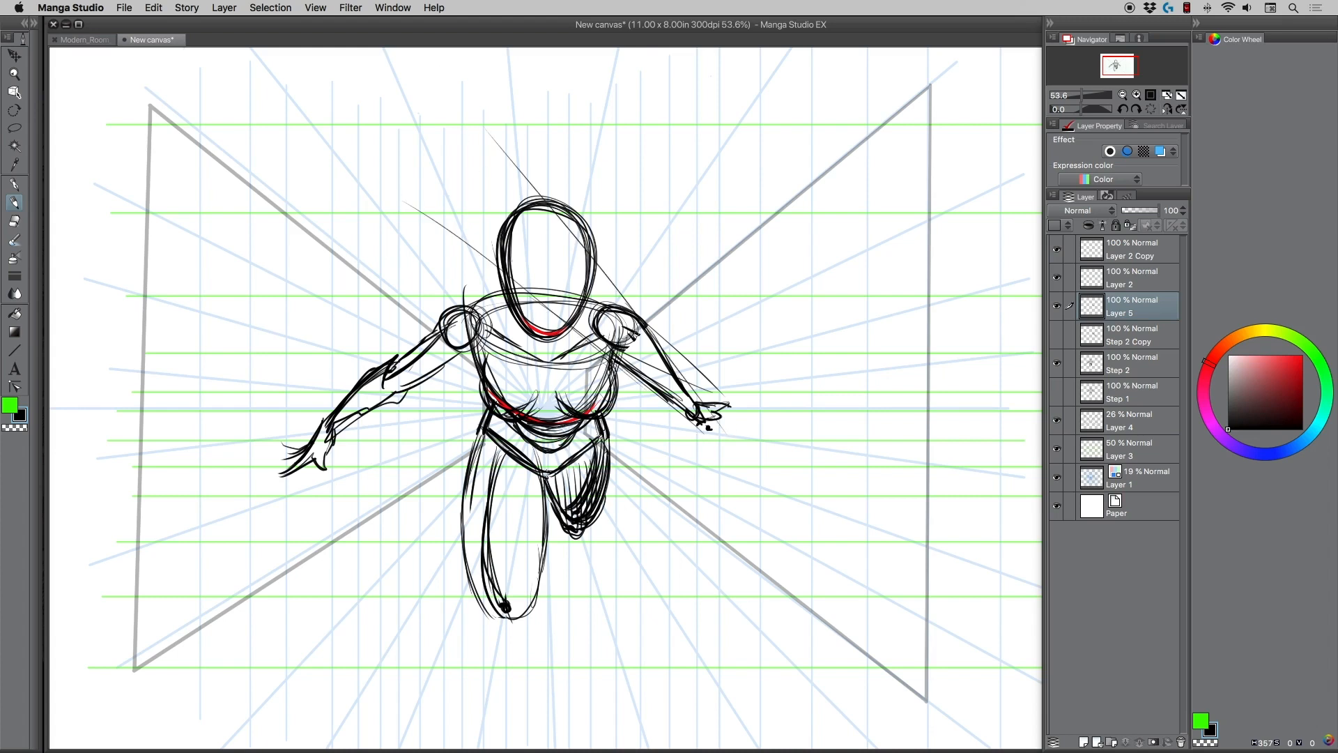
mouse_move(633, 315)
mouse_down()
mouse_move(659, 362)
mouse_move(645, 379)
mouse_move(661, 370)
mouse_move(644, 379)
mouse_move(666, 375)
mouse_move(656, 382)
mouse_up()
drag(667, 372, 664, 388)
mouse_move(622, 353)
mouse_down()
mouse_move(655, 387)
mouse_move(676, 377)
mouse_move(693, 411)
mouse_up()
mouse_move(650, 387)
mouse_down()
mouse_move(693, 423)
mouse_move(682, 390)
mouse_up()
drag(691, 397, 699, 419)
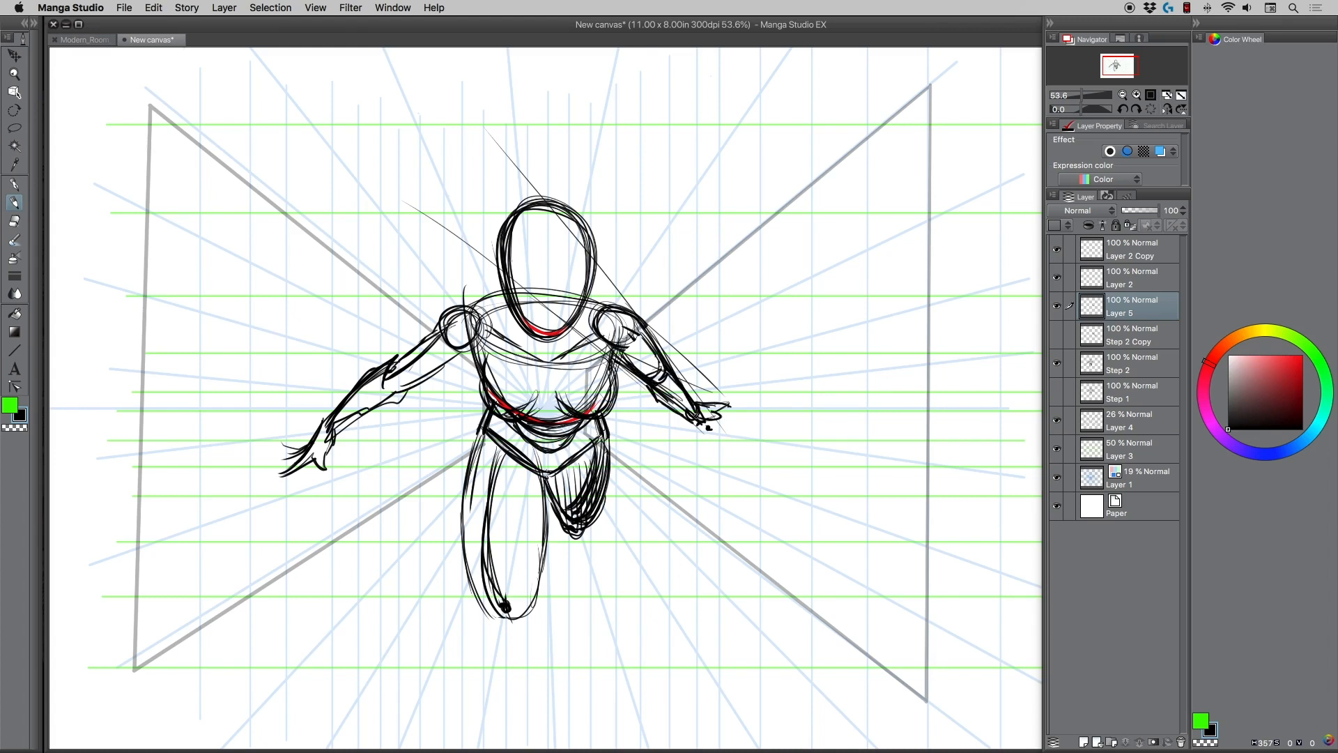
Shade and thicken the elbow and underside of the alternative right-hand arm.
mouse_move(645, 379)
mouse_down()
mouse_move(667, 389)
mouse_move(676, 376)
mouse_up()
drag(641, 380, 658, 391)
drag(611, 345, 658, 387)
drag(630, 372, 660, 409)
drag(656, 403, 695, 413)
Sketch a narrow foreshortened box beside the alternative arm, with crossing diagonals and a dividing line through their intersection.
drag(668, 289, 767, 403)
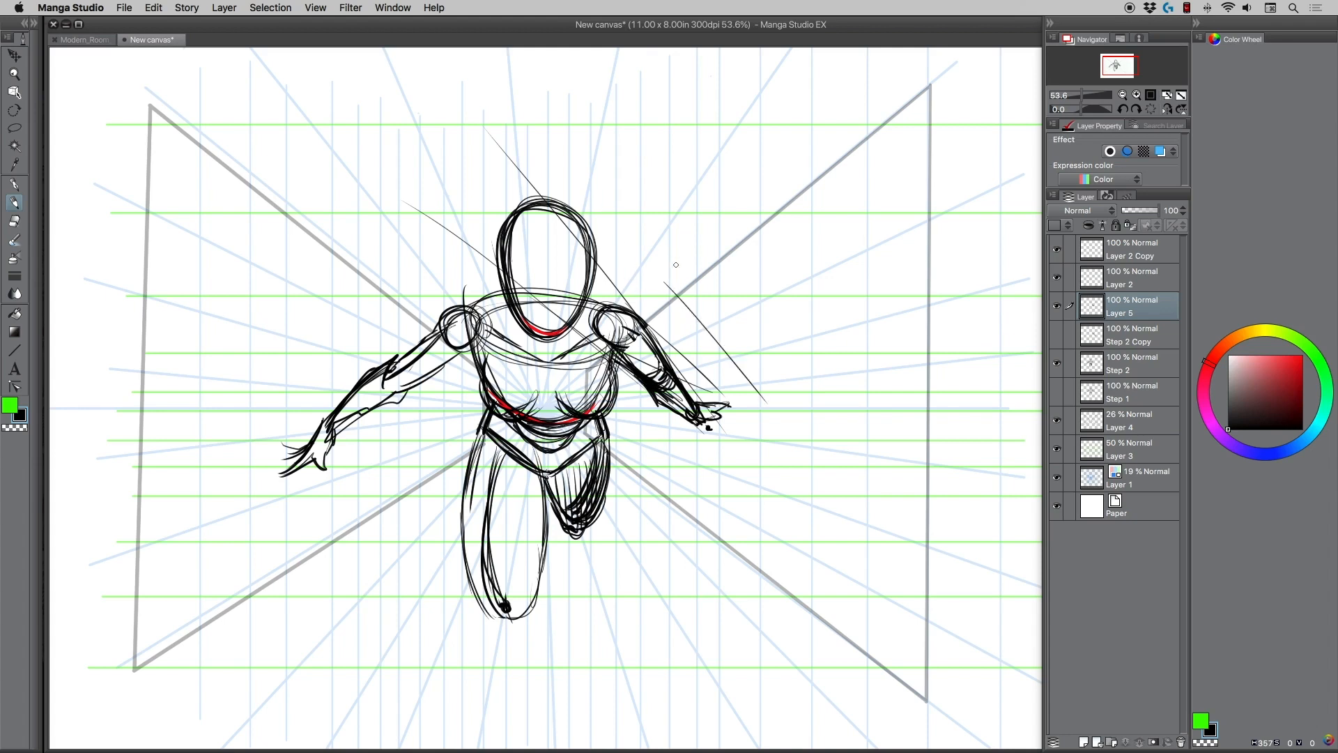
mouse_move(696, 256)
mouse_down()
mouse_move(662, 286)
mouse_move(697, 258)
mouse_move(784, 392)
mouse_move(779, 382)
mouse_up()
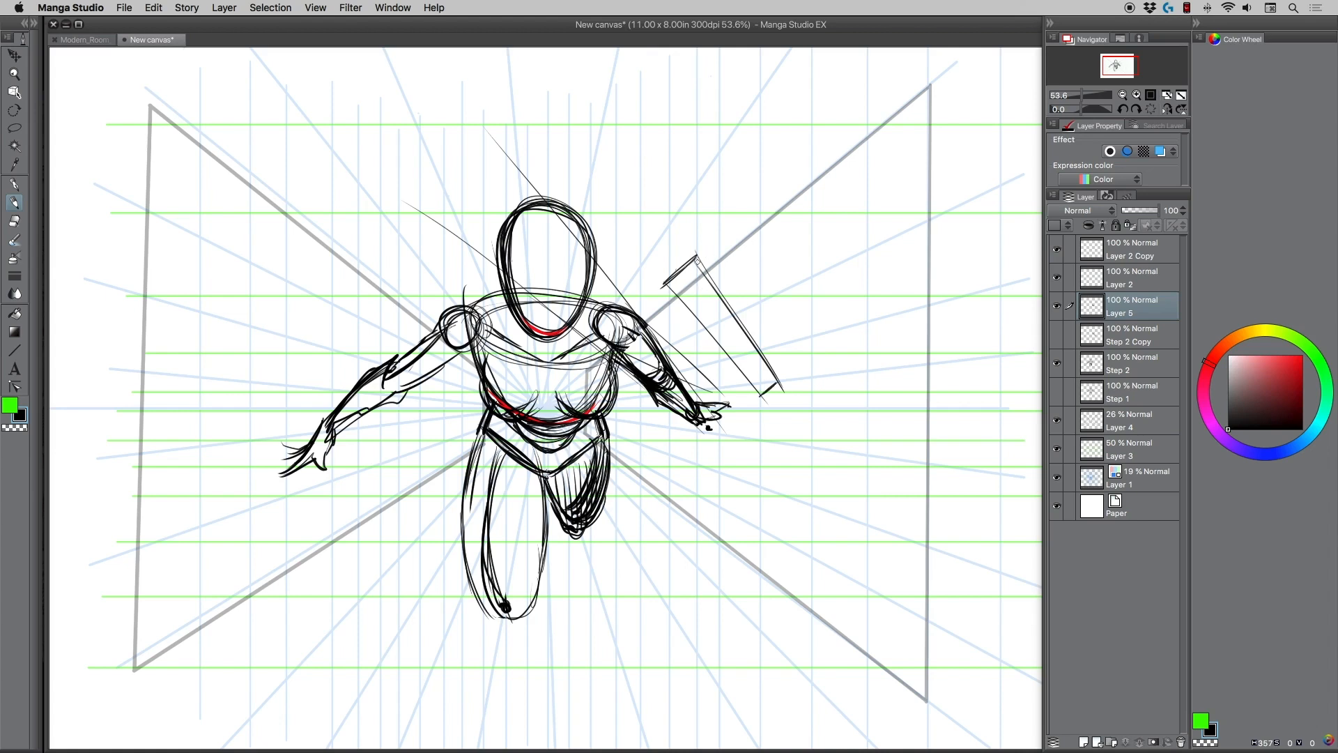
drag(697, 257, 762, 395)
drag(670, 285, 780, 382)
mouse_move(748, 336)
mouse_down()
mouse_move(727, 353)
mouse_move(750, 337)
mouse_up()
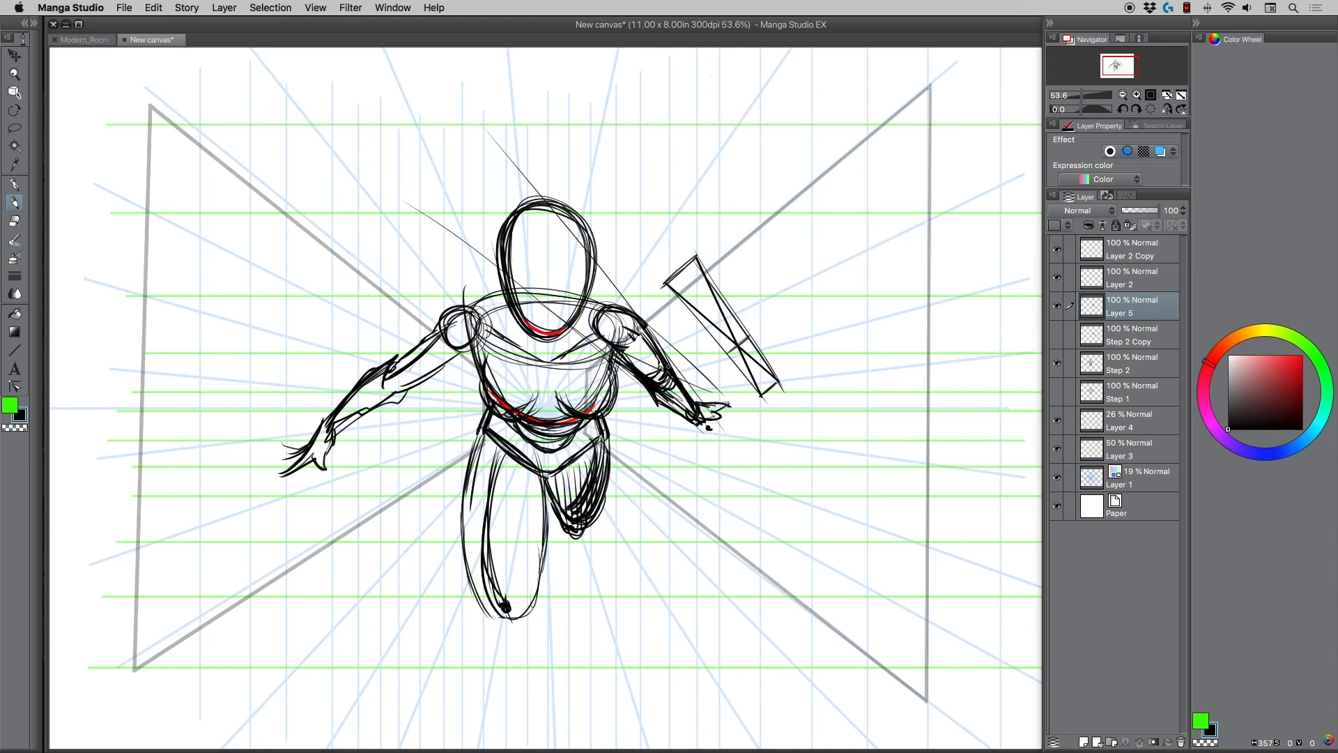
Sketch a separate hanging arm study at the far right with a shoulder circle, upper arm, elbow ellipse and tapering forearm.
mouse_move(877, 334)
mouse_down()
mouse_move(871, 386)
mouse_move(902, 368)
mouse_move(921, 462)
mouse_up()
mouse_move(866, 382)
mouse_down()
mouse_move(891, 462)
mouse_move(906, 469)
mouse_move(876, 543)
mouse_up()
mouse_move(920, 463)
mouse_down()
mouse_move(888, 580)
mouse_move(871, 583)
mouse_up()
mouse_move(879, 536)
mouse_down()
mouse_move(876, 582)
mouse_move(921, 466)
mouse_move(882, 497)
mouse_move(876, 537)
mouse_up()
drag(920, 472, 910, 418)
drag(921, 440, 903, 387)
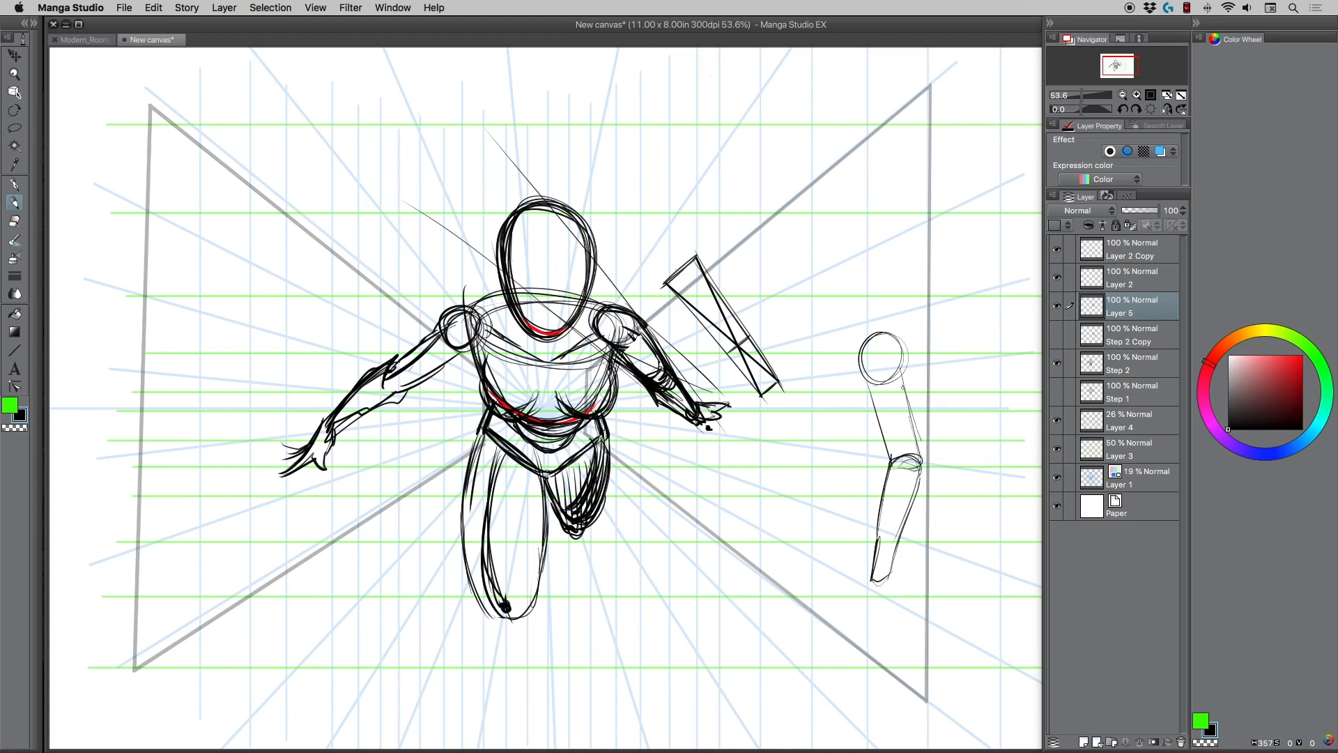
Add a simple hand and extra shoulder and forearm strokes to the arm study, and mark the nearby box with small arrows.
mouse_move(867, 339)
mouse_down()
mouse_move(902, 370)
mouse_move(890, 338)
mouse_move(903, 369)
mouse_move(870, 372)
mouse_up()
mouse_move(892, 377)
mouse_down()
mouse_move(861, 374)
mouse_move(853, 352)
mouse_move(882, 384)
mouse_move(864, 371)
mouse_move(882, 426)
mouse_up()
drag(889, 431, 872, 550)
drag(891, 489, 857, 593)
drag(859, 594, 865, 627)
drag(865, 624, 889, 593)
drag(919, 487, 895, 563)
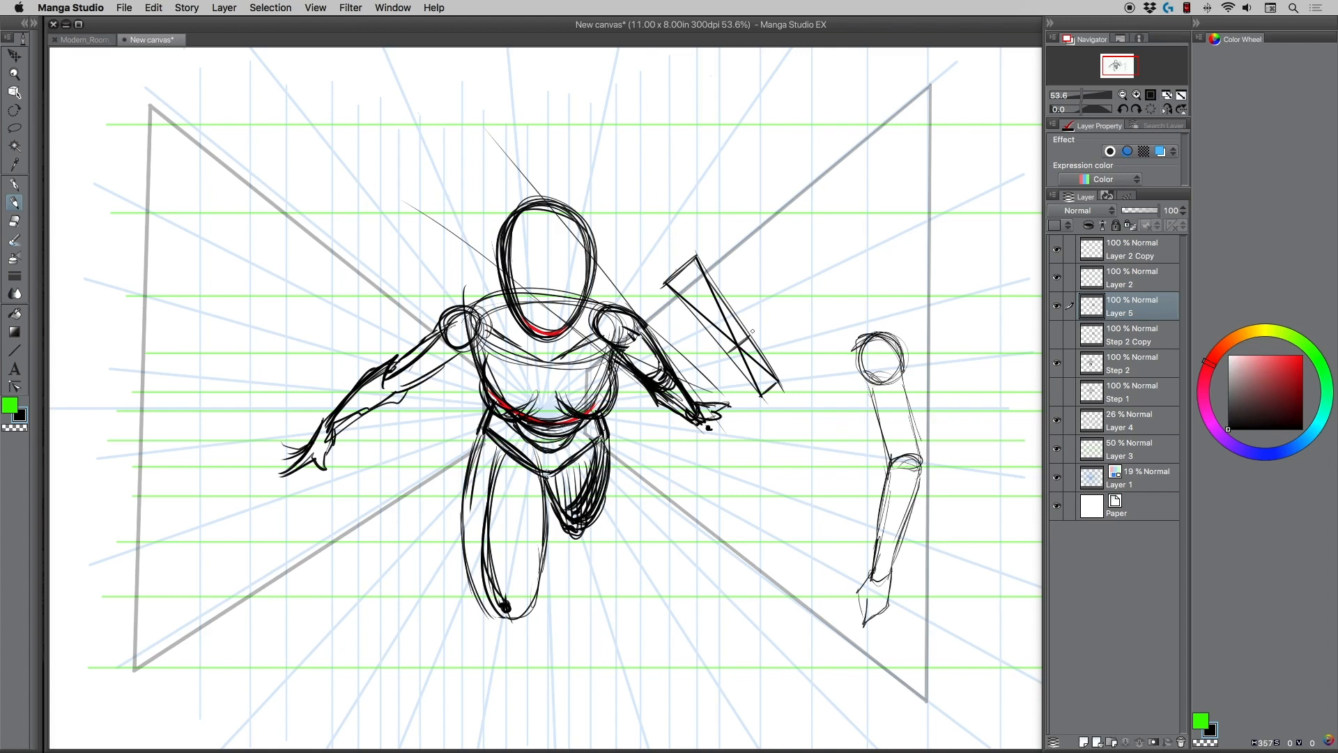
mouse_move(763, 308)
mouse_down()
mouse_move(763, 334)
mouse_move(708, 366)
mouse_up()
Hide Layer 5, show the original right-hand arm's Step 2 Copy layer, and merge it down into Step 2.
click(1057, 306)
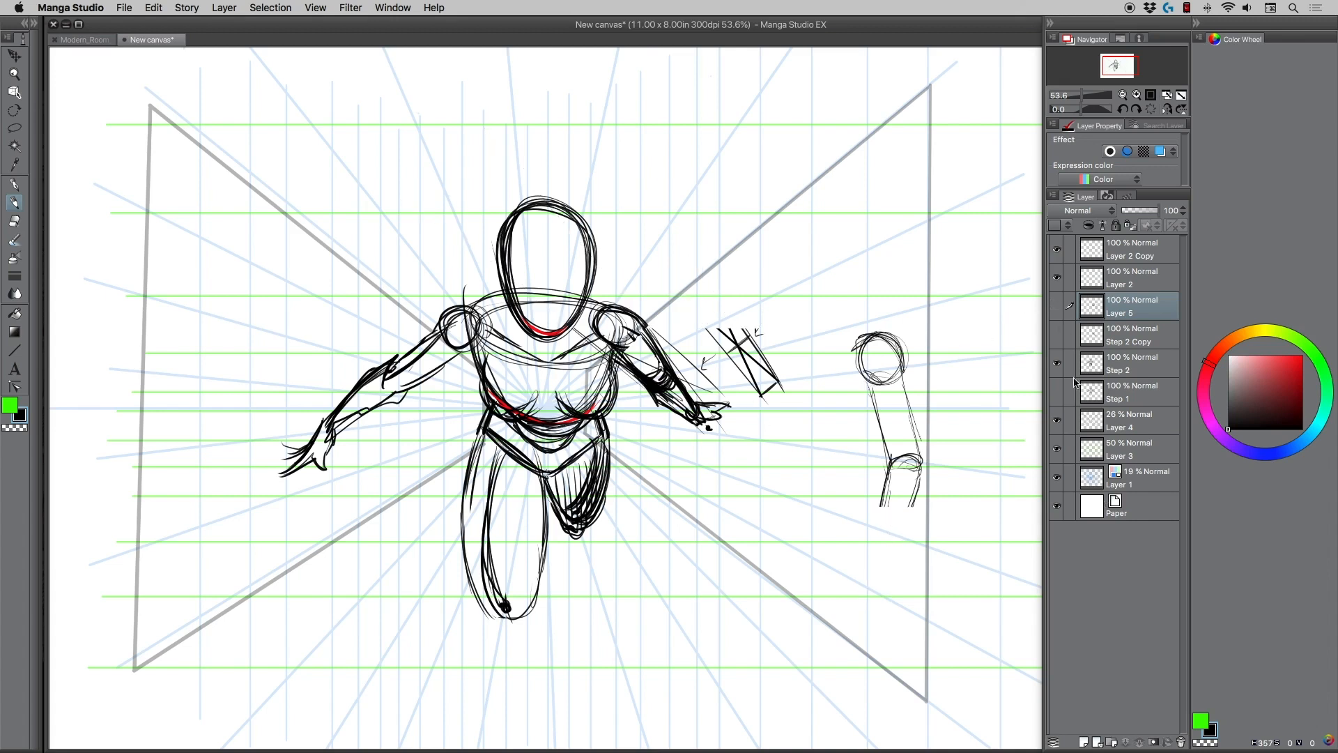
click(1058, 336)
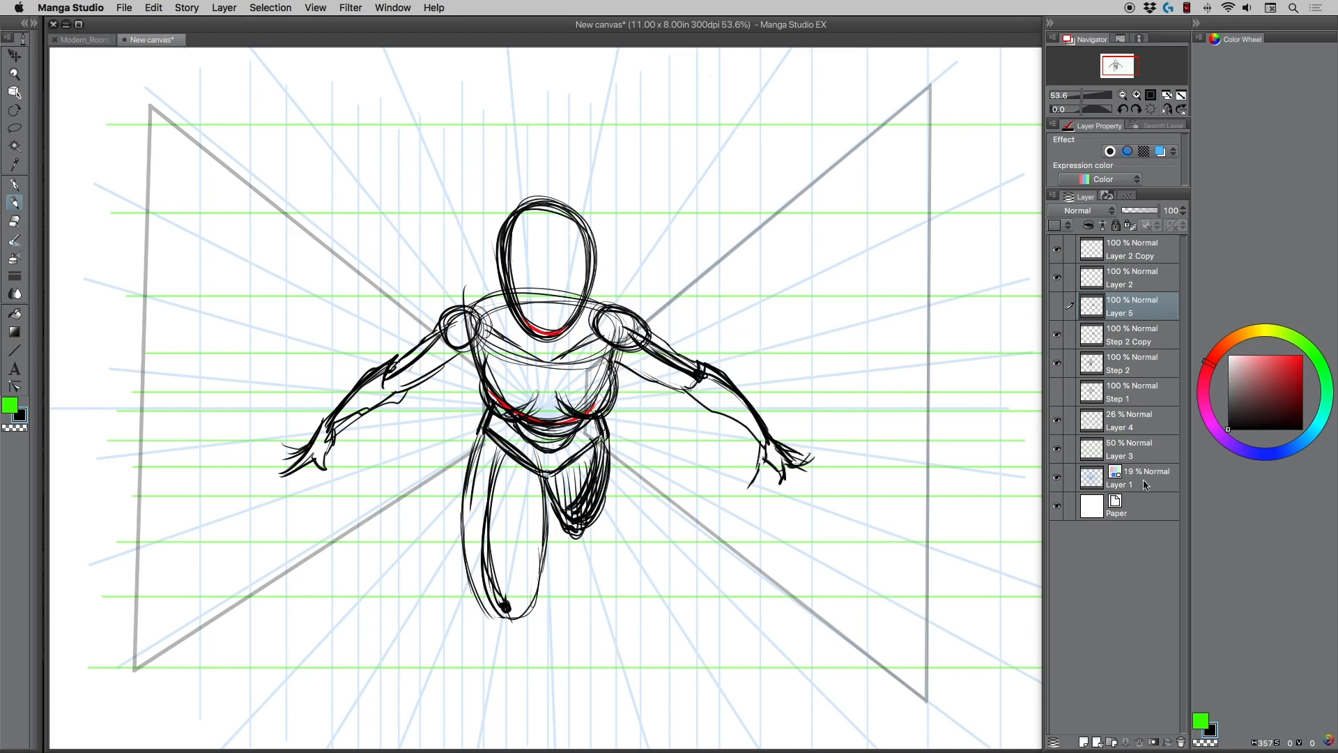
click(1124, 338)
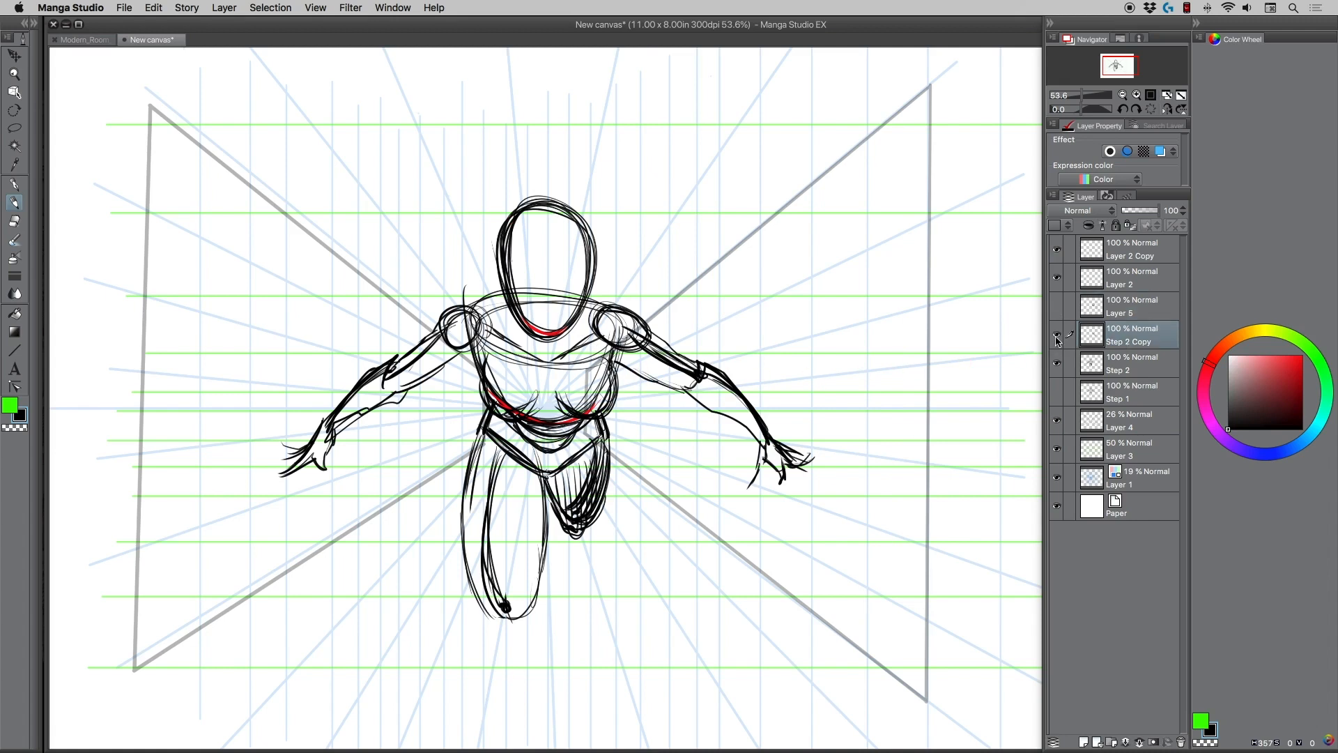
click(1057, 336)
click(1057, 336)
click(1057, 362)
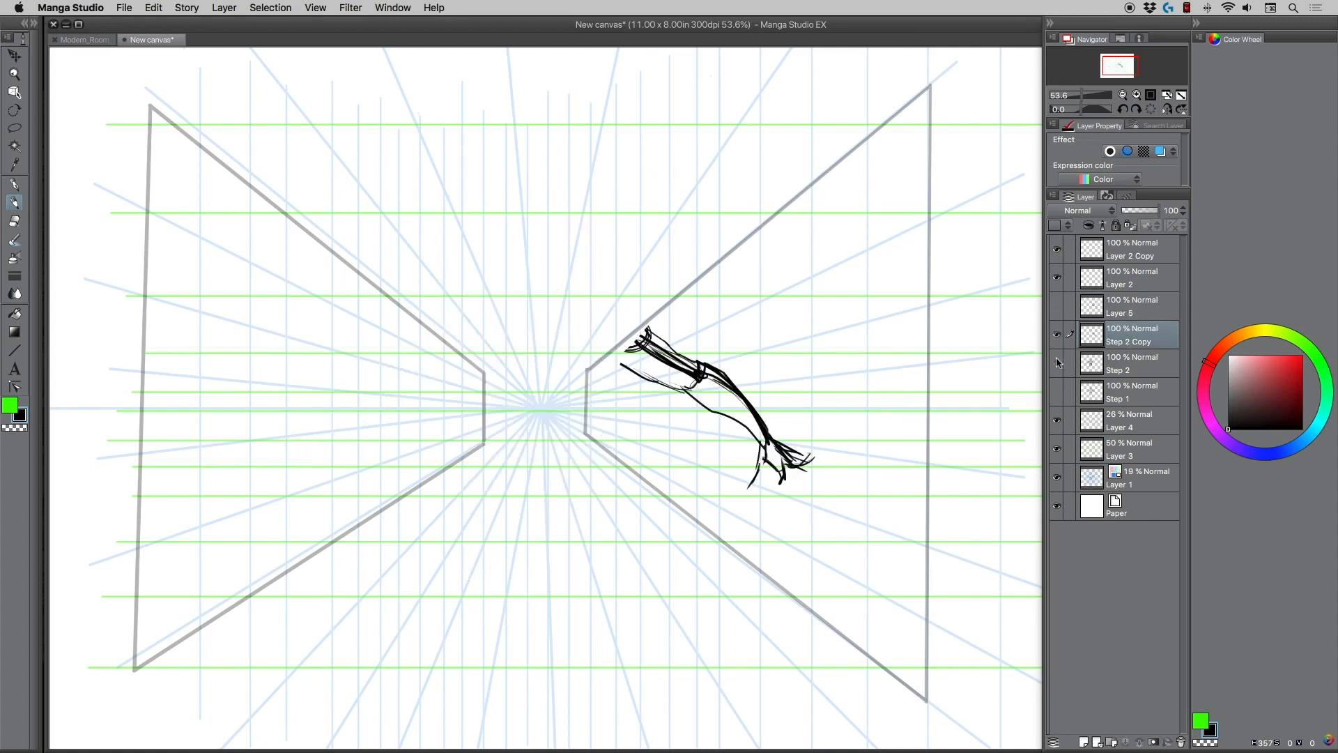
click(1057, 362)
key(super+e)
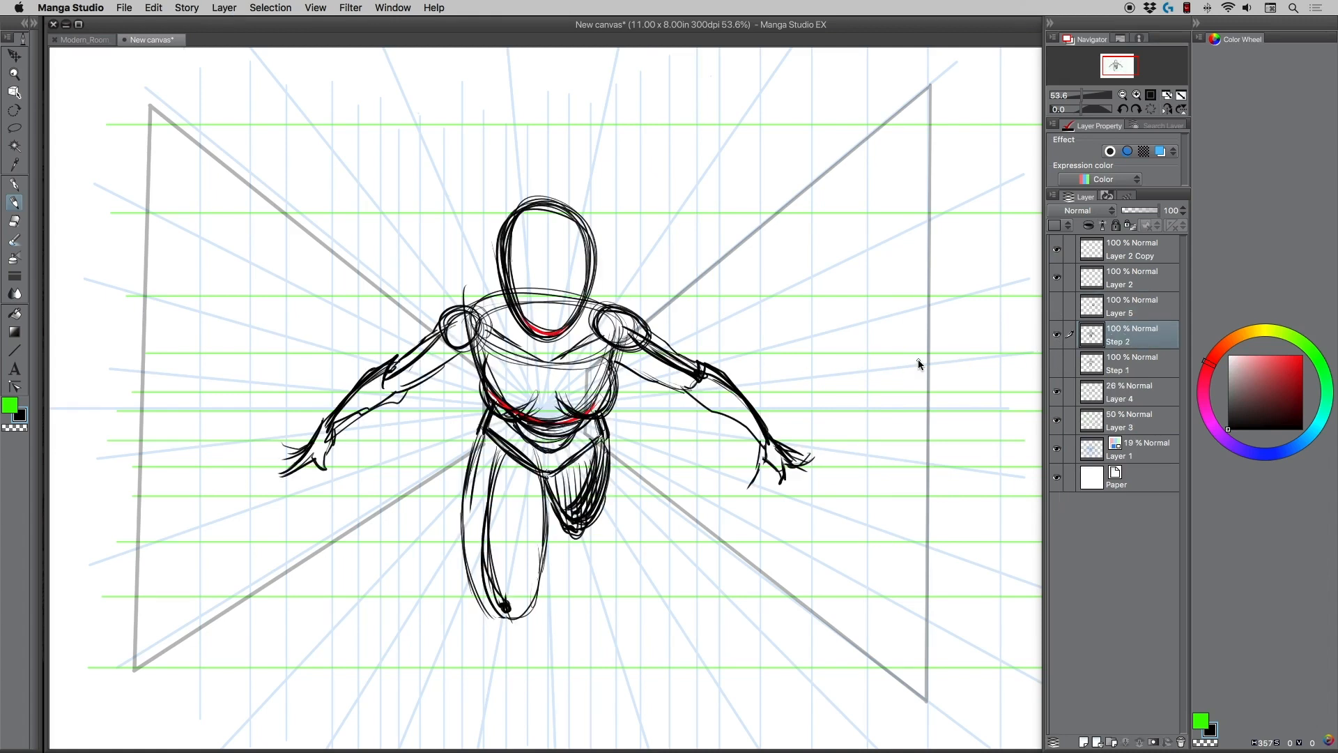
click(14, 221)
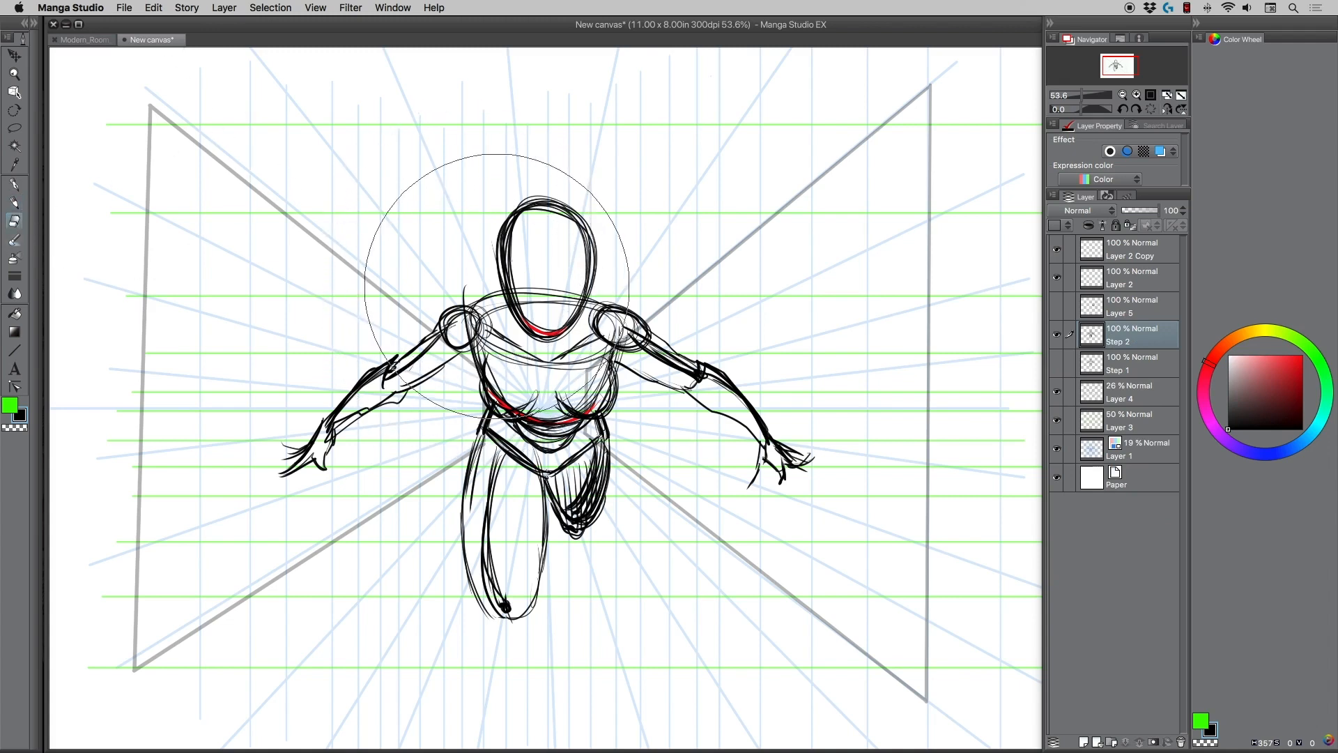
drag(516, 230, 558, 481)
key(super+z)
Compare the Step 1 and Step 2 drawings by switching the visibility of their layers.
click(1057, 335)
click(1058, 363)
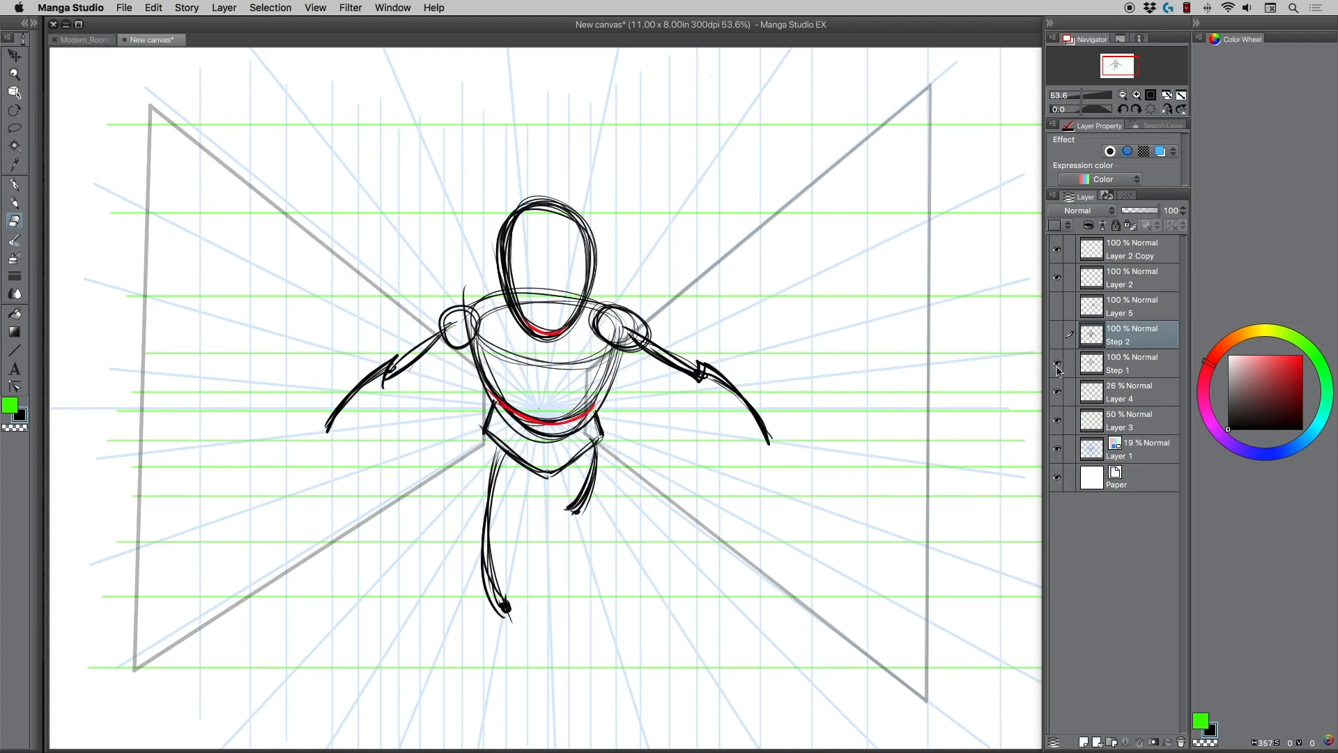
click(1057, 365)
click(1057, 338)
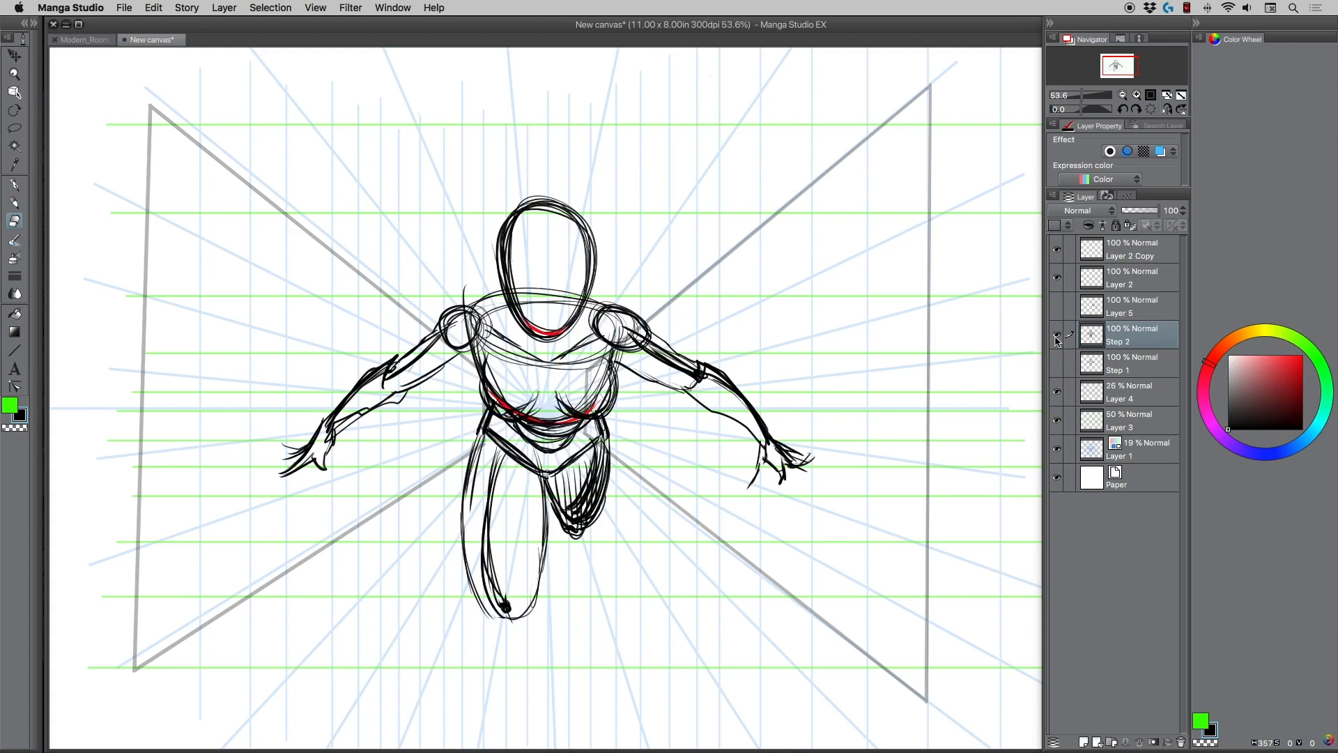
Duplicate the Step 2 layer and hide the original.
drag(1128, 336, 1082, 712)
drag(1146, 345, 1082, 744)
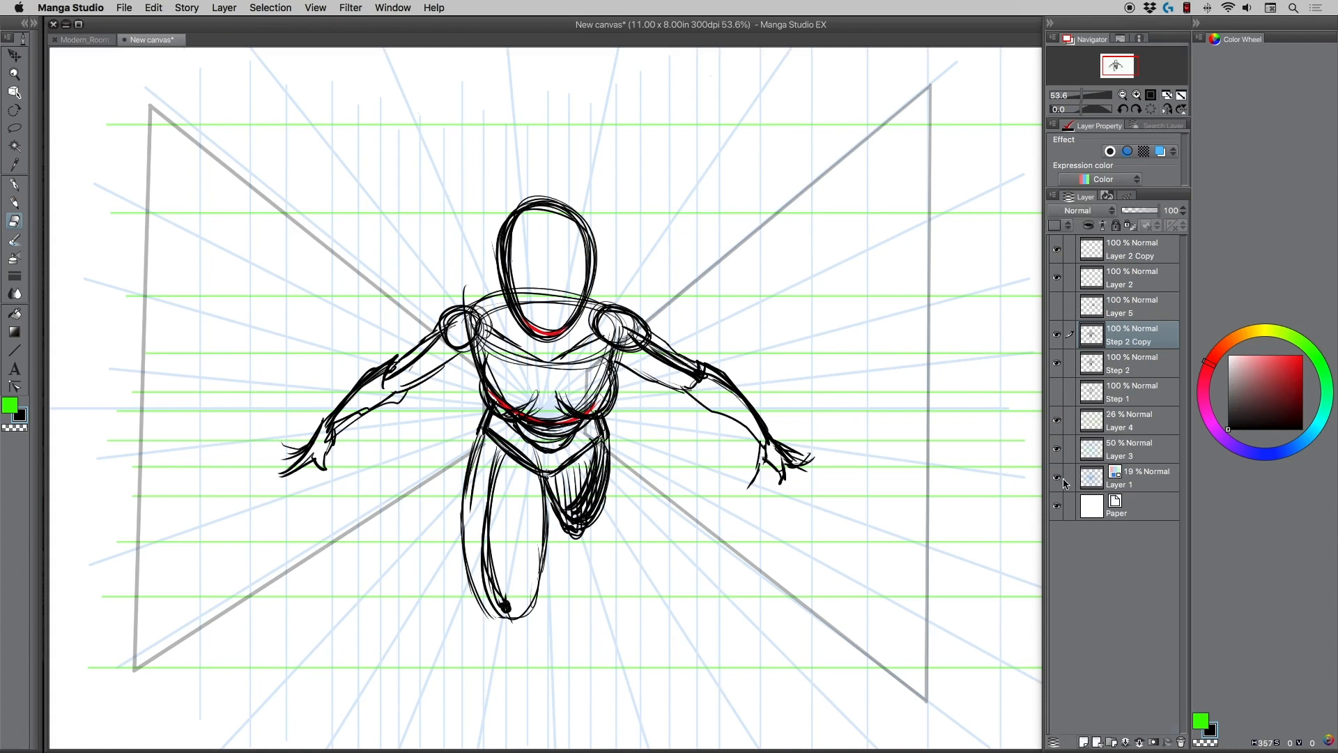
click(1057, 363)
Rename the duplicated layer as Step 3.
double_click(1149, 341)
click(1155, 340)
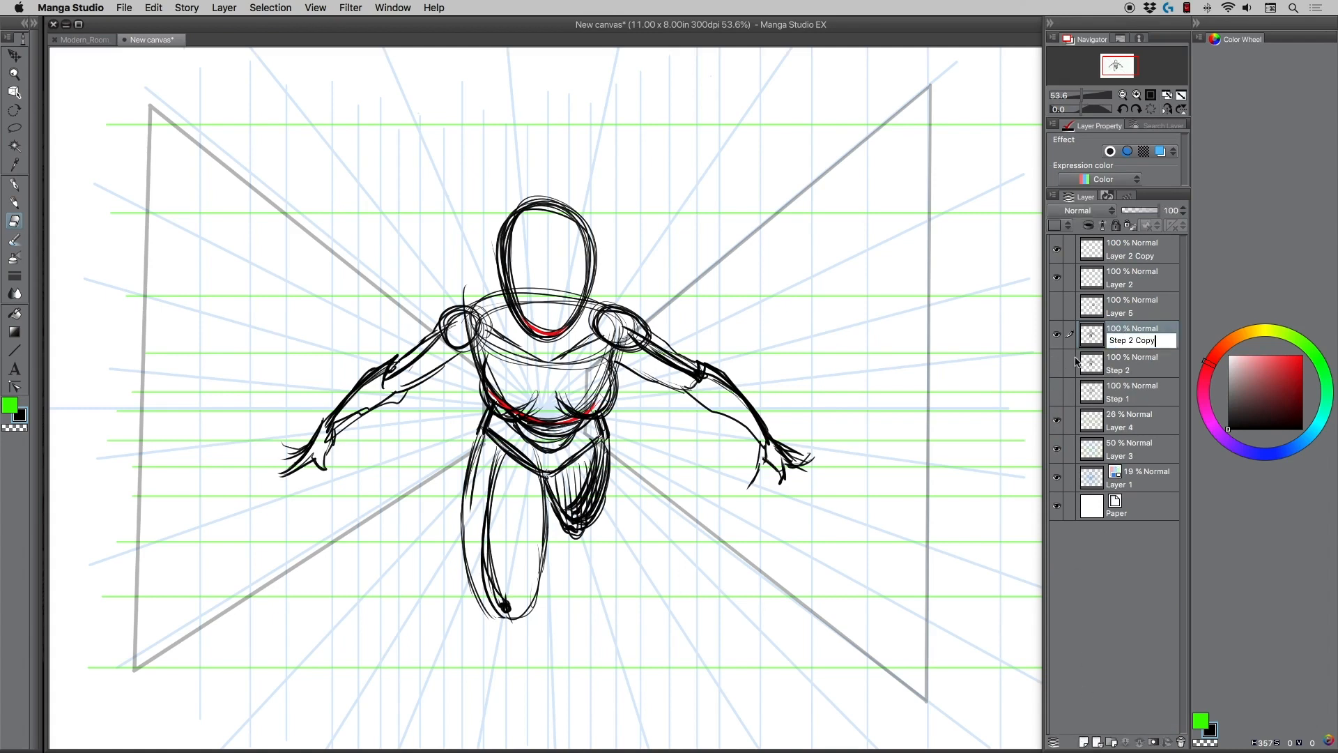
key(BackSpace)
key(BackSpace)
key(BackSpace)
key(BackSpace)
key(BackSpace)
text(3)
key(Return)
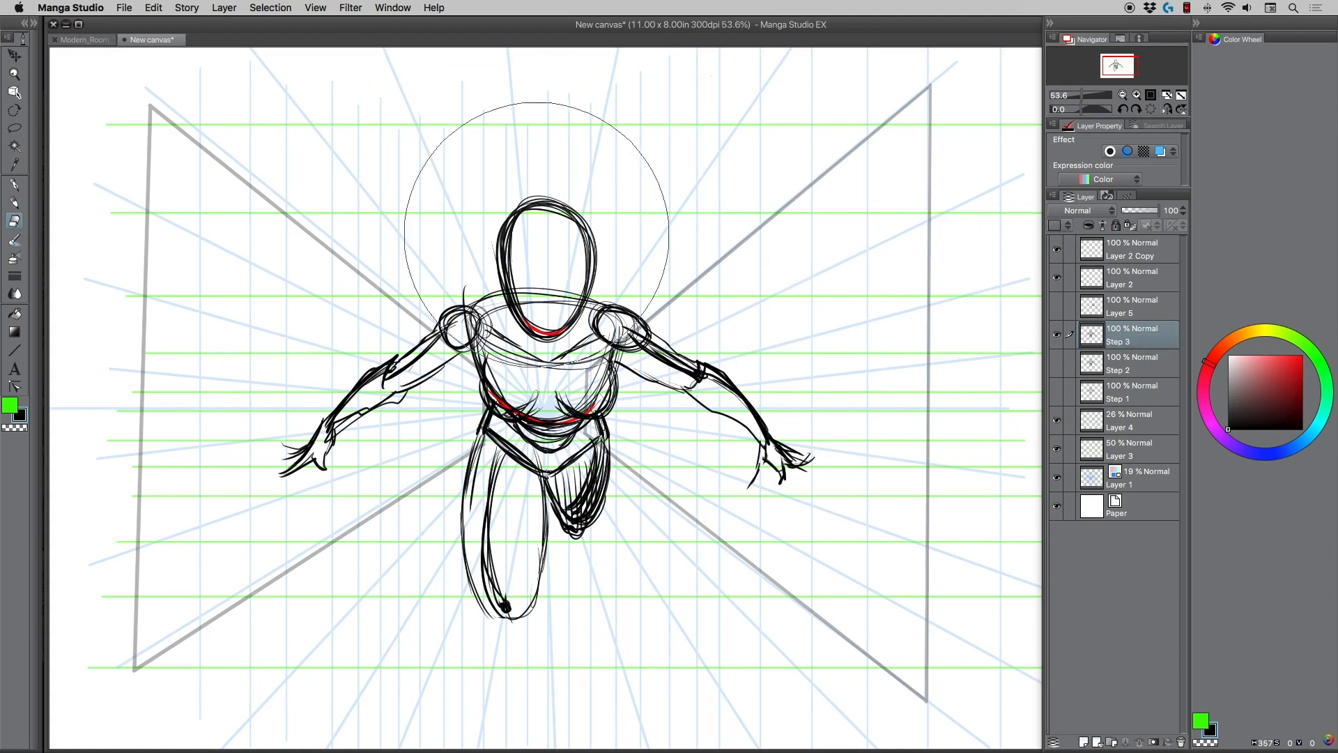
Fade the figure on the Step 3 layer with a large soft eraser, and hide Layer 4 with the grey wall outlines.
mouse_move(552, 209)
mouse_down()
mouse_move(681, 299)
mouse_move(499, 624)
mouse_move(292, 449)
mouse_move(633, 328)
mouse_move(687, 546)
mouse_move(518, 587)
mouse_move(330, 384)
mouse_move(505, 119)
mouse_move(792, 567)
mouse_move(813, 504)
mouse_move(543, 255)
mouse_move(659, 282)
mouse_move(478, 223)
mouse_move(447, 544)
mouse_move(477, 543)
mouse_move(399, 411)
mouse_move(424, 395)
mouse_up()
click(1057, 422)
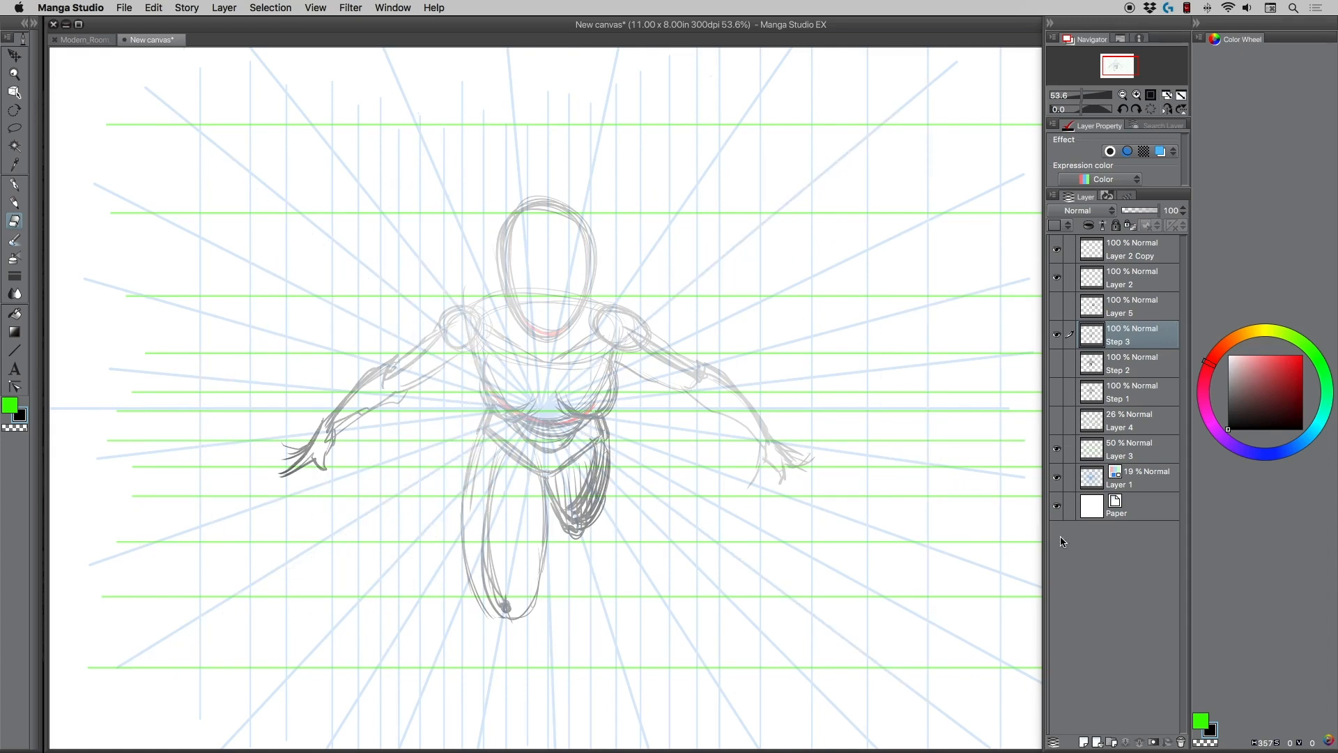
Draw clean upper and underside contours of the right-hand arm over the faded sketch, from the shoulder to the wrist.
click(14, 74)
click(397, 416)
drag(403, 415, 389, 380)
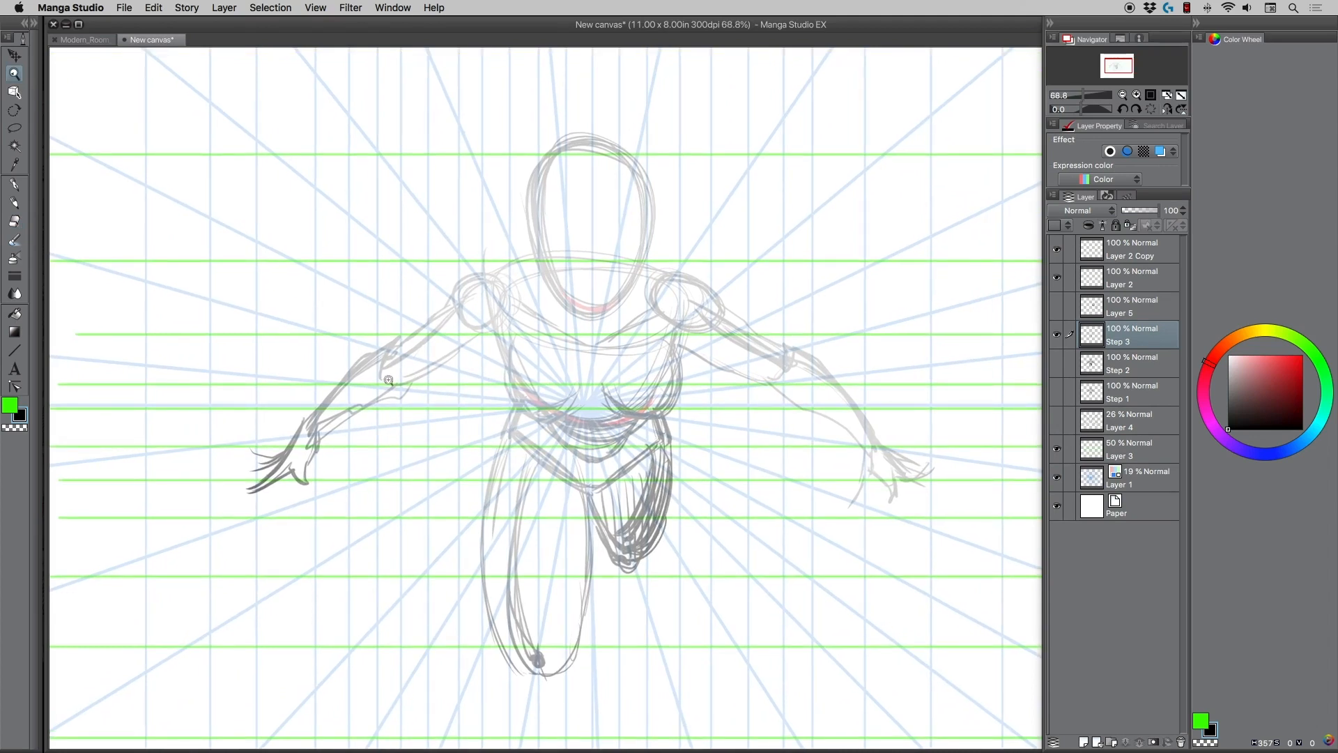
drag(444, 433, 431, 424)
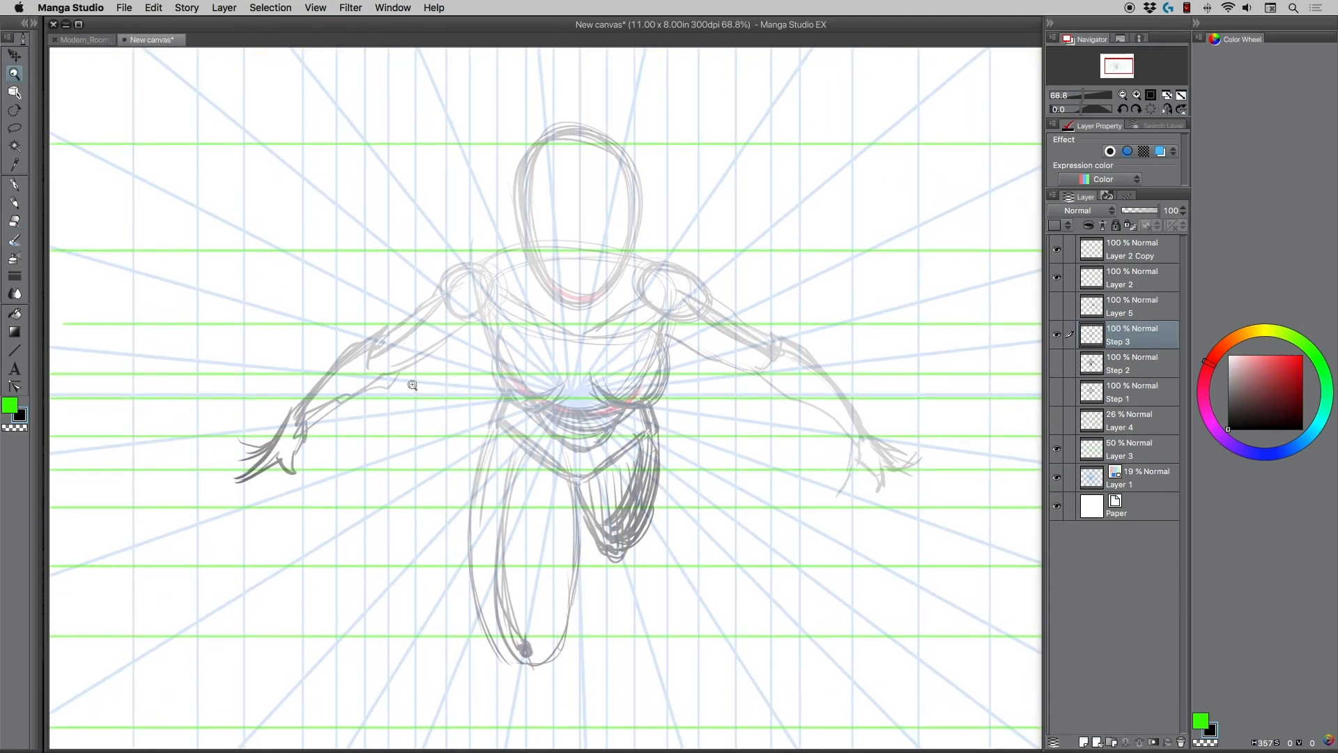
click(13, 202)
mouse_move(643, 267)
mouse_down()
mouse_move(683, 275)
mouse_move(747, 331)
mouse_move(794, 346)
mouse_move(865, 430)
mouse_up()
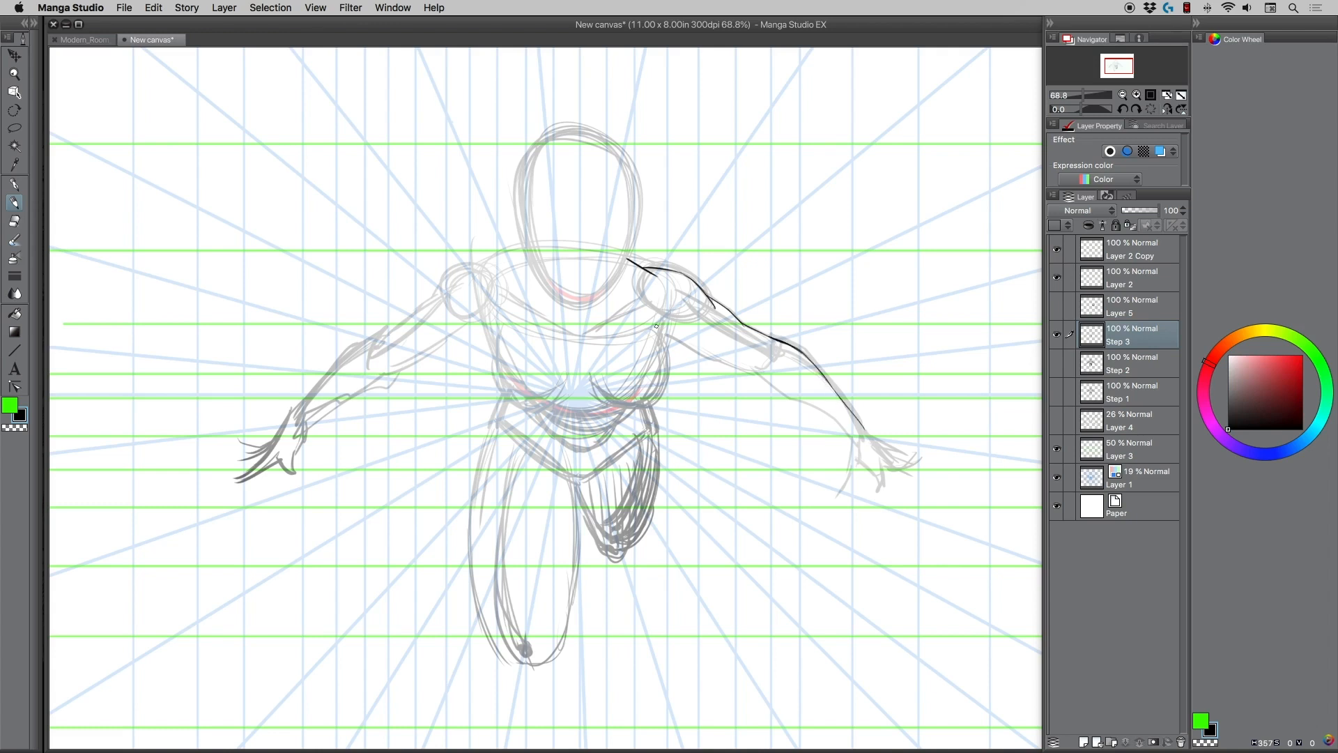
mouse_move(665, 331)
mouse_down()
mouse_move(769, 371)
mouse_move(847, 441)
mouse_up()
drag(668, 318, 655, 344)
Draw the hand with a thumb and outstretched fingers at the end of the right-hand arm, redoing unsuccessful strokes.
drag(847, 436, 847, 454)
mouse_move(857, 484)
mouse_down()
mouse_move(867, 491)
mouse_move(871, 469)
mouse_move(930, 481)
mouse_move(908, 484)
mouse_move(910, 464)
mouse_move(945, 467)
mouse_move(908, 474)
mouse_up()
mouse_move(945, 470)
mouse_down()
mouse_move(901, 471)
mouse_move(890, 454)
mouse_move(945, 467)
mouse_move(900, 469)
mouse_move(941, 492)
mouse_move(908, 481)
mouse_move(863, 491)
mouse_up()
key(super+z)
key(super+z)
key(super+z)
key(super+z)
key(super+z)
key(super+z)
drag(862, 424, 898, 464)
drag(865, 425, 881, 446)
Lasso the newly drawn hand, rotate it slightly clockwise, fit it back onto the wrist, and deselect it.
click(14, 113)
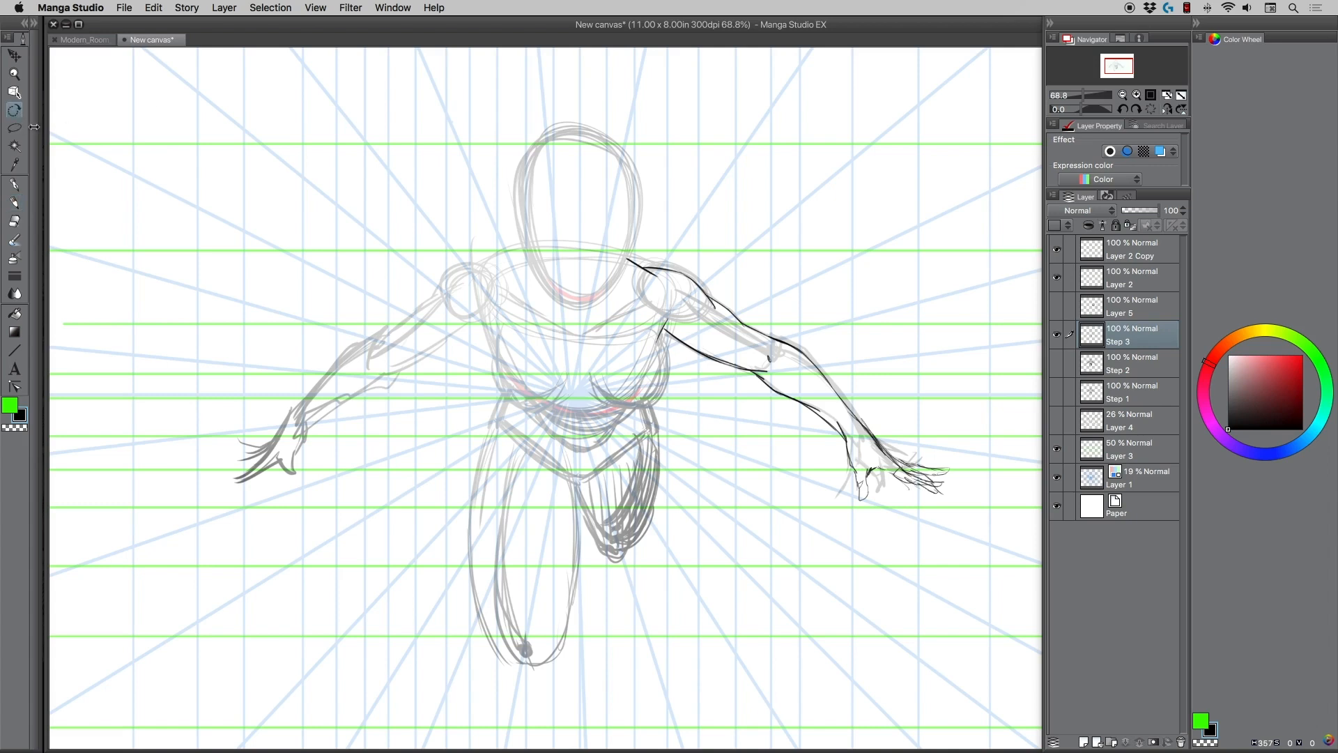
click(15, 130)
mouse_move(843, 445)
mouse_down()
mouse_move(983, 500)
mouse_move(861, 505)
mouse_move(865, 417)
mouse_up()
mouse_move(854, 510)
mouse_down()
mouse_move(836, 436)
mouse_move(941, 532)
mouse_move(844, 512)
mouse_up()
key(super+t)
drag(788, 457, 794, 442)
mouse_move(860, 477)
mouse_down()
mouse_move(849, 485)
mouse_move(847, 464)
mouse_up()
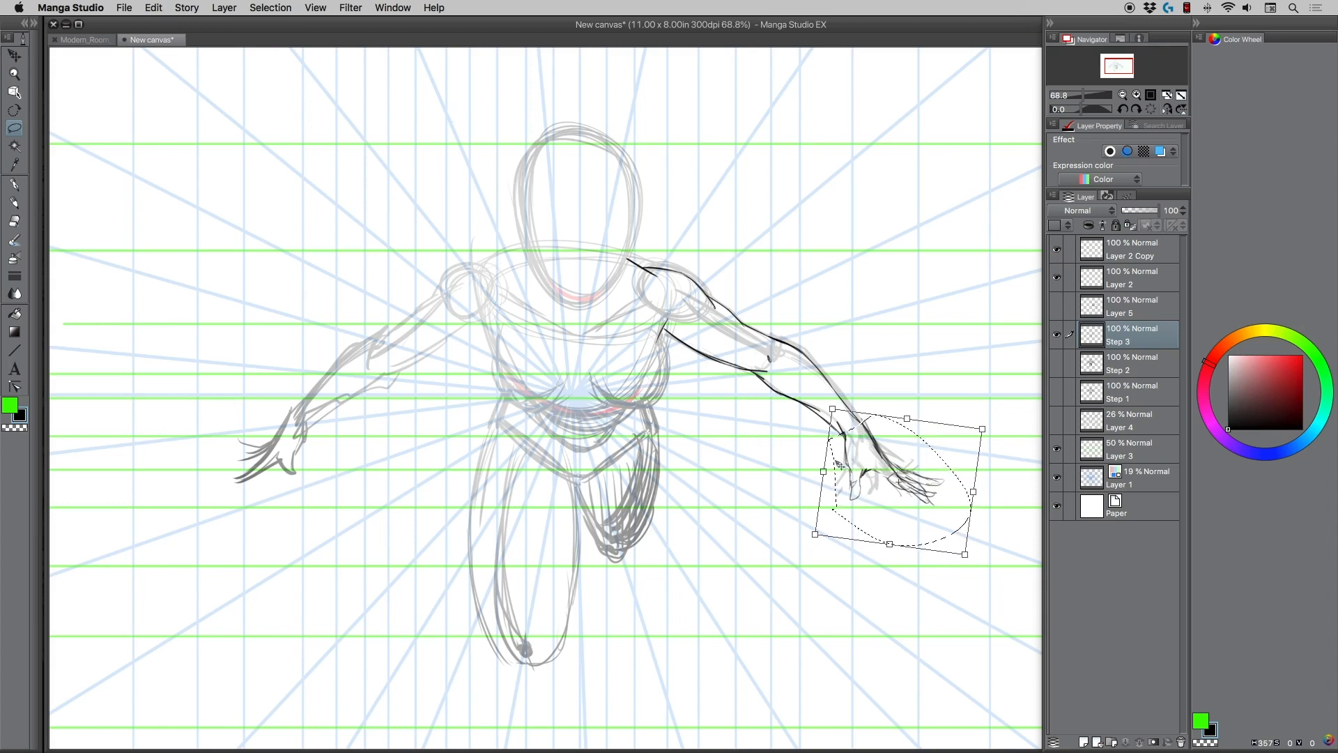
key(Return)
key(super+d)
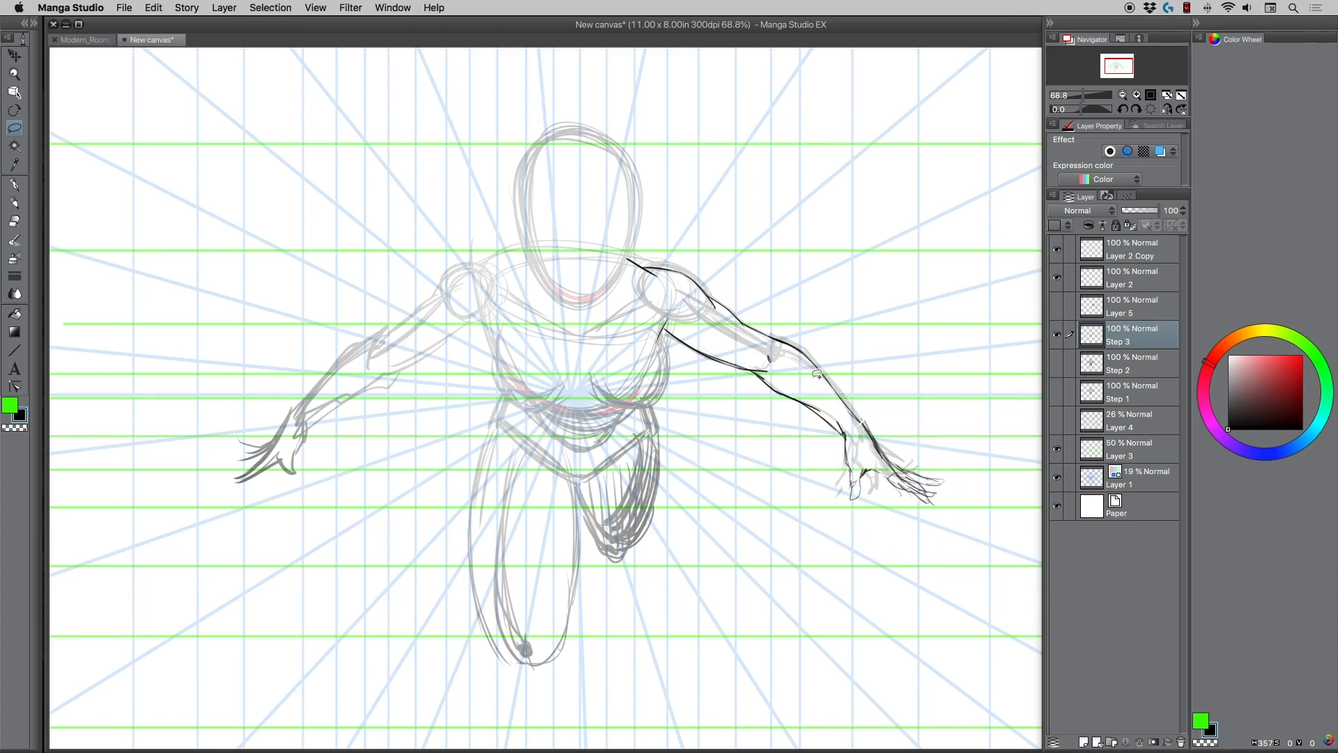
Draw the side and lower contours of both sides of the chest over the faded torso, up to the armpits.
click(14, 201)
mouse_move(661, 330)
mouse_down()
mouse_move(652, 393)
mouse_move(661, 369)
mouse_move(662, 383)
mouse_move(633, 407)
mouse_up()
mouse_move(662, 384)
mouse_down()
mouse_move(630, 409)
mouse_move(648, 397)
mouse_move(615, 396)
mouse_move(623, 408)
mouse_move(600, 394)
mouse_move(621, 406)
mouse_move(610, 404)
mouse_move(658, 382)
mouse_move(641, 406)
mouse_move(595, 398)
mouse_move(610, 409)
mouse_move(661, 384)
mouse_move(618, 407)
mouse_move(570, 398)
mouse_up()
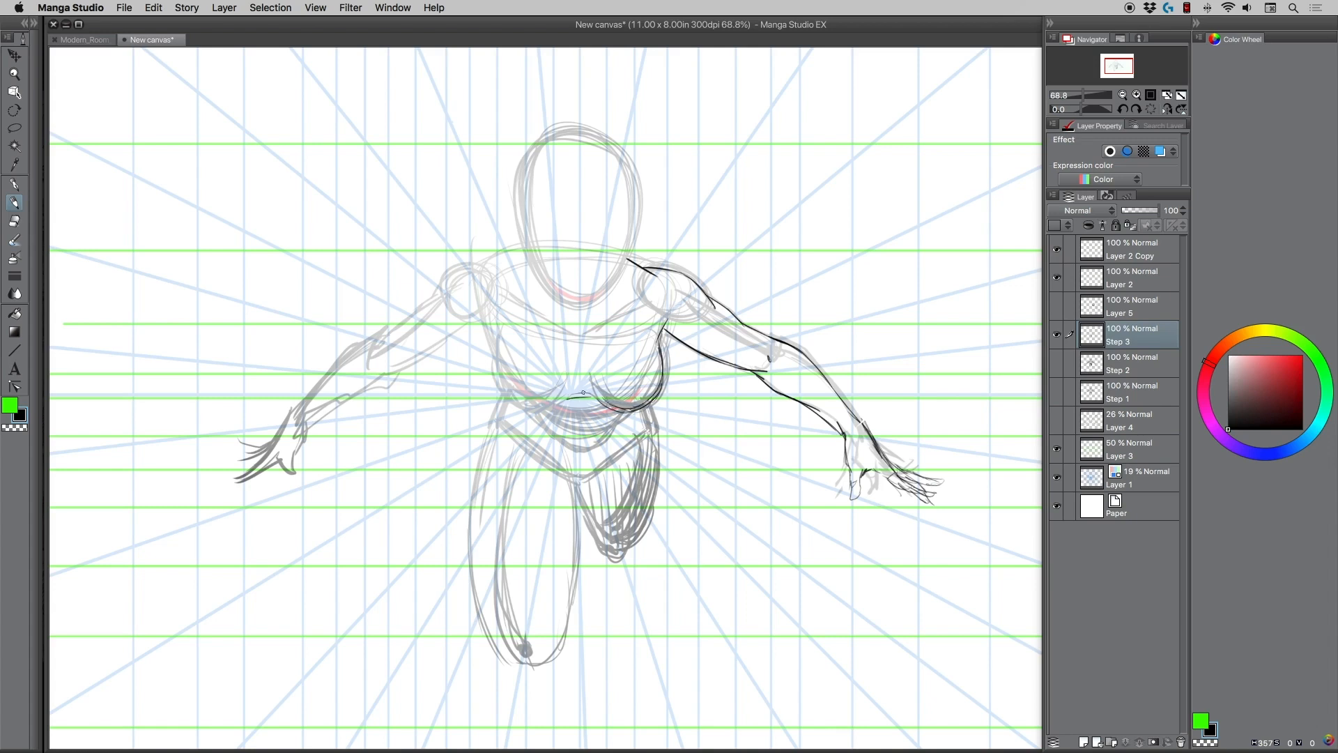
key(super+z)
drag(589, 392, 612, 414)
mouse_move(571, 399)
mouse_down()
mouse_move(524, 411)
mouse_move(499, 388)
mouse_move(502, 364)
mouse_move(526, 411)
mouse_move(552, 408)
mouse_move(502, 395)
mouse_move(505, 368)
mouse_up()
mouse_move(499, 381)
mouse_down()
mouse_move(510, 342)
mouse_move(489, 314)
mouse_up()
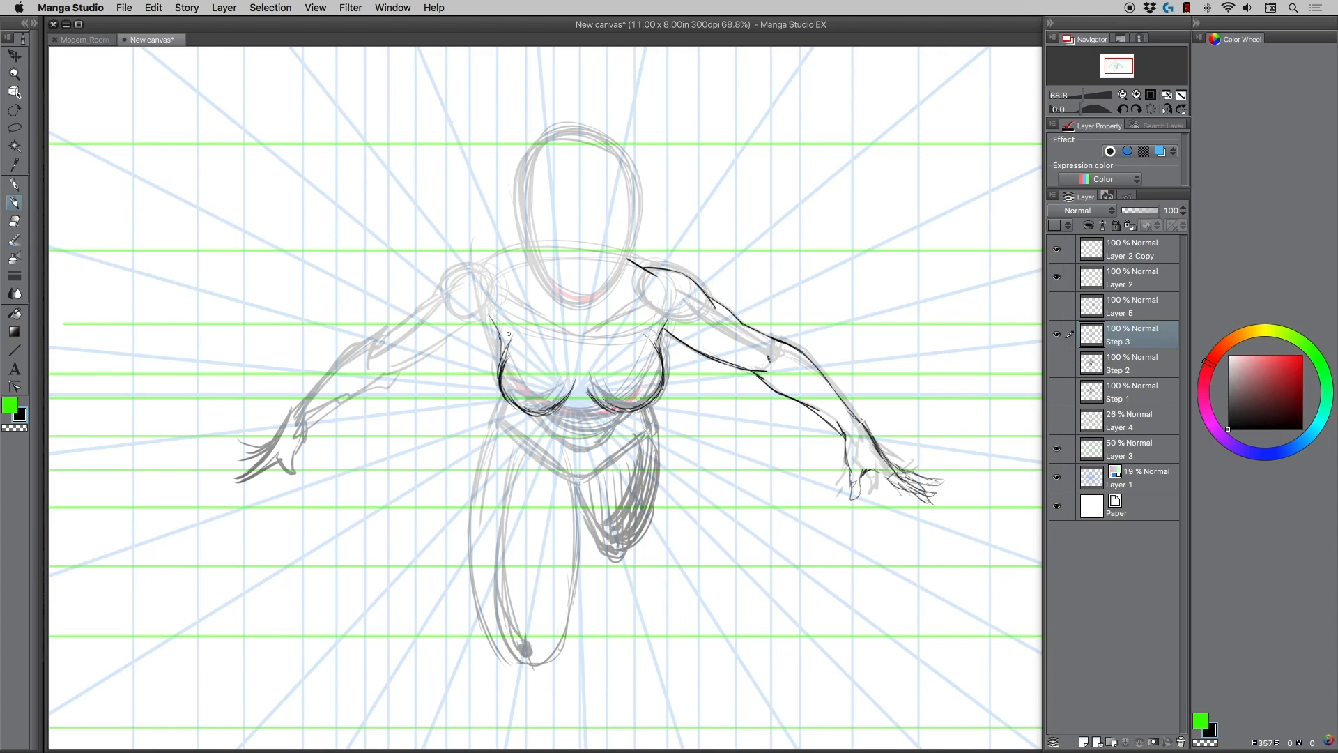
Reinforce the chest contours and add the collarbones and the left-hand neck-to-shoulder line.
mouse_move(499, 368)
mouse_down()
mouse_move(531, 417)
mouse_move(580, 379)
mouse_up()
drag(659, 385, 656, 359)
mouse_move(511, 265)
mouse_down()
mouse_move(526, 256)
mouse_move(504, 268)
mouse_up()
mouse_move(626, 259)
mouse_down()
mouse_move(652, 276)
mouse_move(592, 333)
mouse_move(510, 294)
mouse_up()
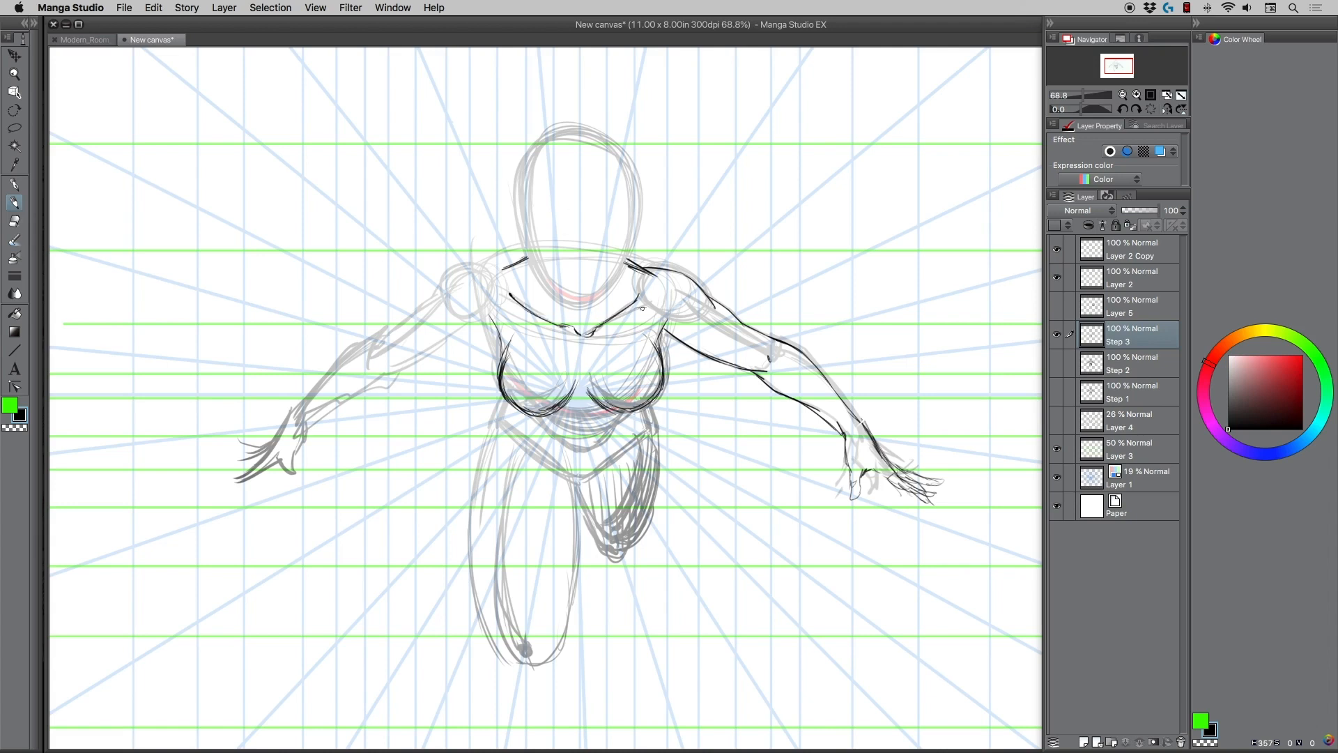
Draw the shoulder, upper-arm and forearm contours of the left-hand arm over the faded sketch, redoing unsuccessful strokes.
mouse_move(507, 267)
mouse_down()
mouse_move(444, 299)
mouse_move(492, 322)
mouse_move(430, 304)
mouse_move(440, 298)
mouse_move(382, 341)
mouse_up()
mouse_move(473, 324)
mouse_down()
mouse_move(404, 374)
mouse_move(349, 356)
mouse_move(380, 339)
mouse_move(331, 375)
mouse_move(343, 356)
mouse_move(298, 416)
mouse_up()
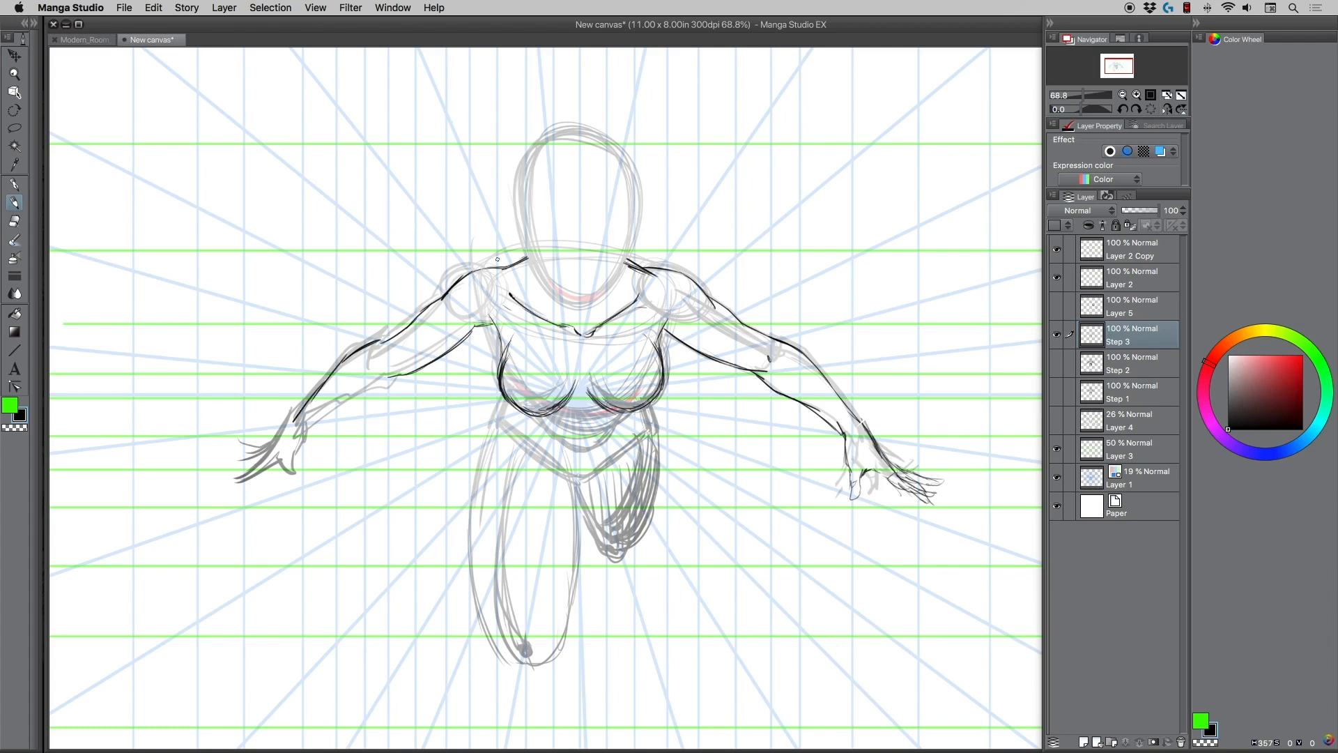
mouse_move(460, 326)
mouse_down()
mouse_move(409, 362)
mouse_move(340, 350)
mouse_move(304, 388)
mouse_up()
drag(347, 343, 358, 339)
key(super+z)
key(super+z)
key(super+z)
mouse_move(383, 377)
mouse_down()
mouse_move(342, 408)
mouse_move(386, 383)
mouse_move(309, 429)
mouse_move(367, 381)
mouse_up()
Draw the hand with its thumb and outstretched fingers at the end of the left-hand arm, redoing unsuccessful strokes.
mouse_move(290, 423)
mouse_down()
mouse_move(246, 474)
mouse_move(308, 453)
mouse_move(297, 471)
mouse_move(289, 426)
mouse_move(308, 491)
mouse_move(280, 462)
mouse_move(309, 488)
mouse_move(223, 480)
mouse_move(281, 463)
mouse_move(249, 475)
mouse_move(253, 462)
mouse_up()
key(super+z)
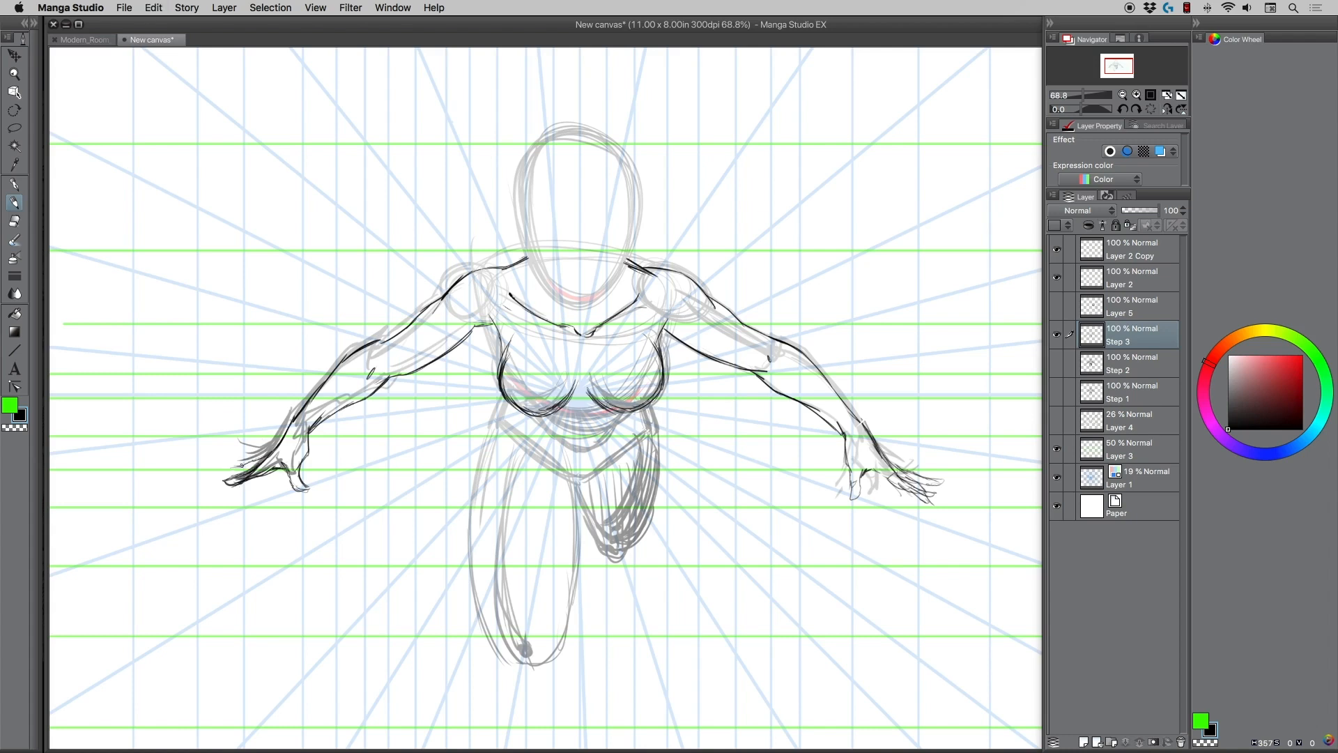
mouse_move(241, 466)
mouse_down()
mouse_move(227, 467)
mouse_move(259, 460)
mouse_move(242, 487)
mouse_move(259, 479)
mouse_up()
key(super+z)
drag(298, 424, 302, 431)
Draw the left-hand armpit, the underside of the ribcage and the V-shaped pelvis, and reinforce the collarbone and neck lines.
drag(474, 326, 504, 364)
drag(558, 425, 629, 413)
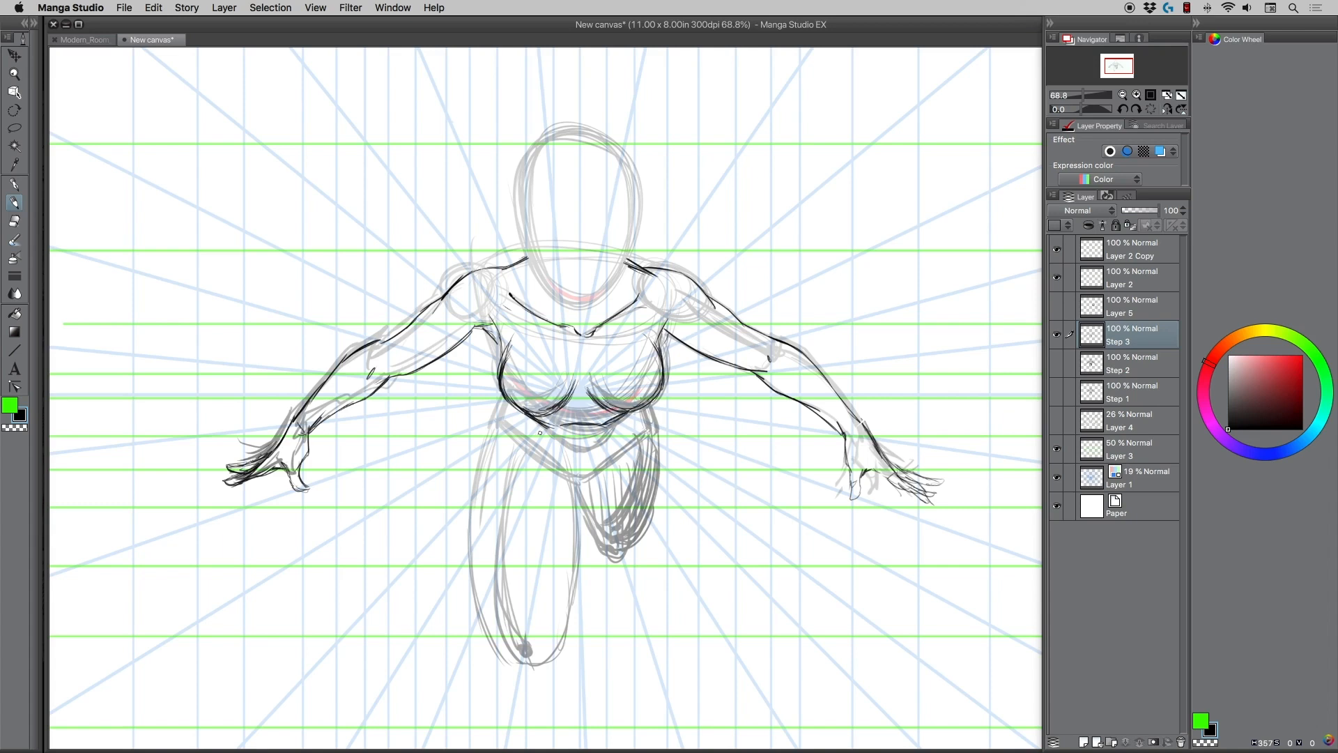
mouse_move(524, 413)
mouse_down()
mouse_move(558, 442)
mouse_move(597, 444)
mouse_move(568, 451)
mouse_up()
drag(521, 410, 549, 439)
mouse_move(497, 425)
mouse_down()
mouse_move(573, 480)
mouse_move(636, 439)
mouse_move(648, 410)
mouse_move(651, 430)
mouse_up()
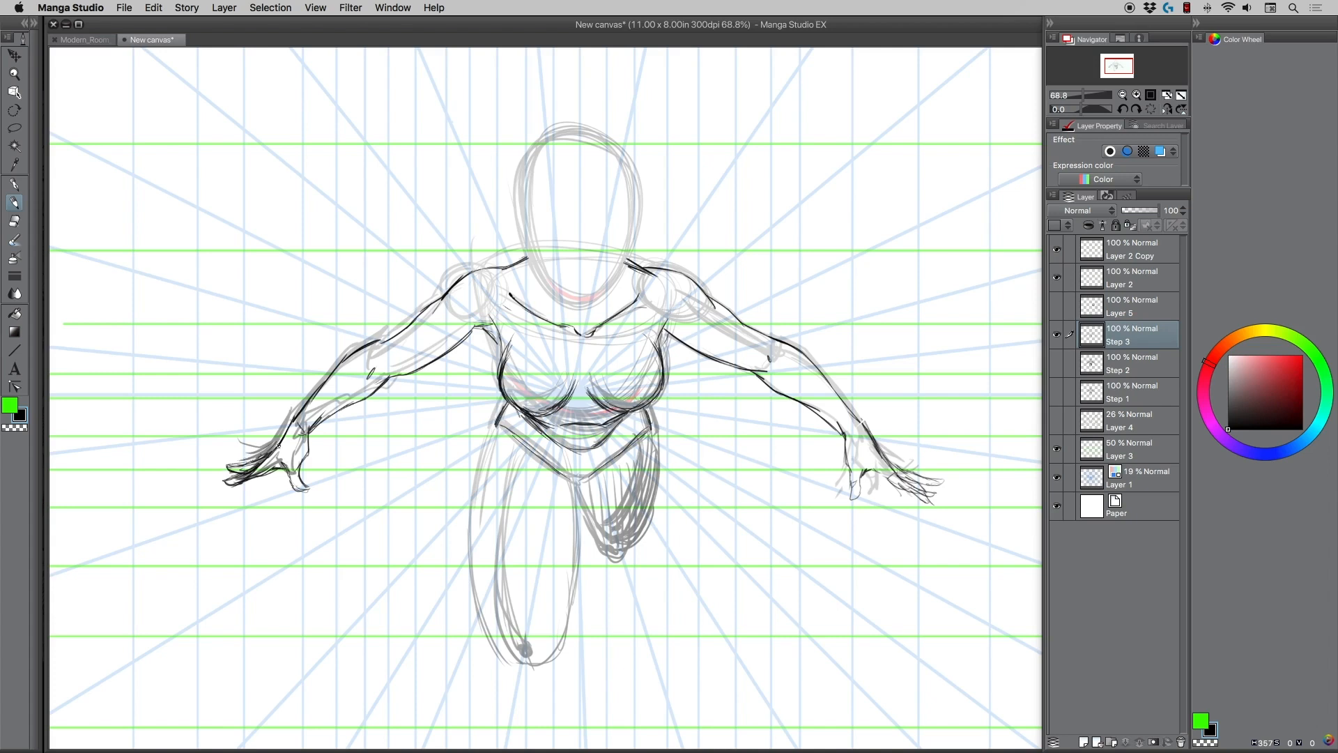
drag(510, 268, 531, 261)
mouse_move(641, 269)
mouse_down()
mouse_move(617, 265)
mouse_move(622, 304)
mouse_move(594, 326)
mouse_move(576, 328)
mouse_move(604, 306)
mouse_move(553, 317)
mouse_up()
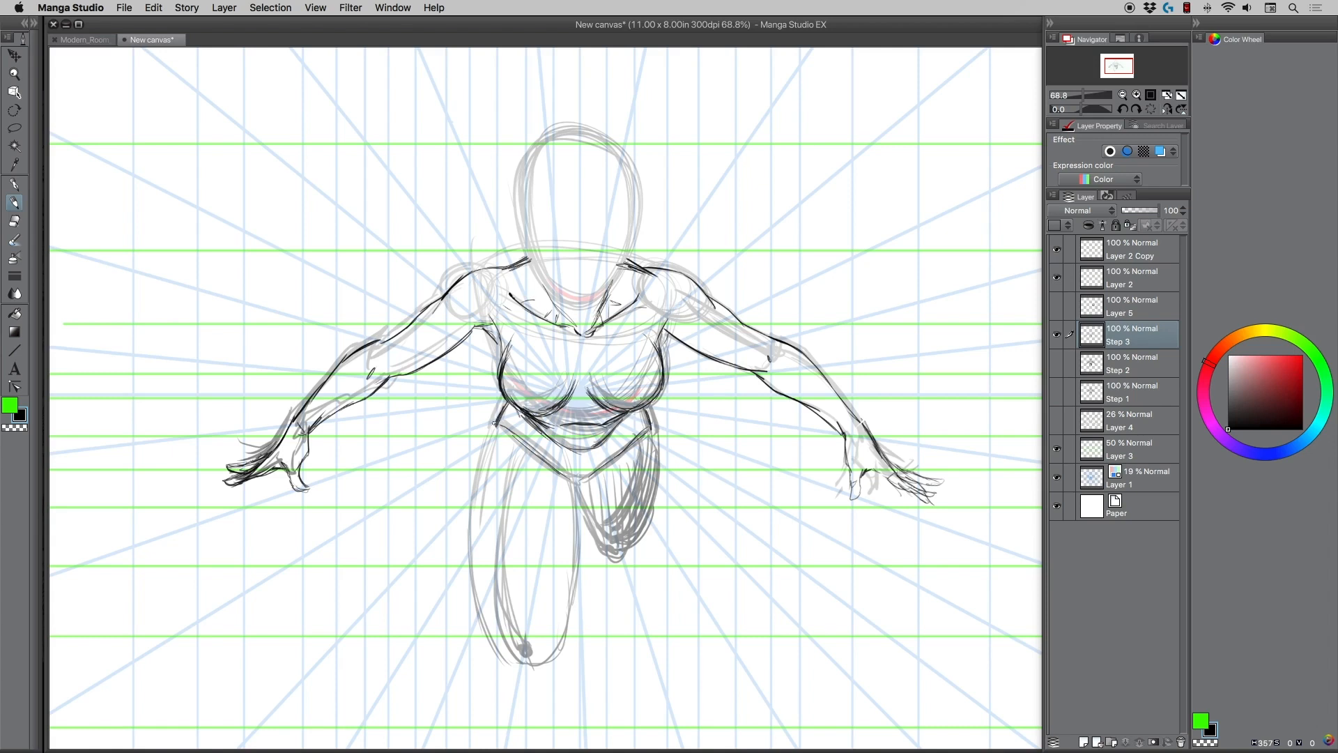
Outline the long foreground thigh from the hip down around the knee and back up its inner side.
mouse_move(493, 444)
mouse_down()
mouse_move(495, 419)
mouse_move(484, 455)
mouse_up()
drag(498, 416, 480, 479)
drag(484, 448, 474, 495)
drag(478, 470, 472, 578)
mouse_move(470, 520)
mouse_down()
mouse_move(486, 619)
mouse_move(528, 664)
mouse_move(559, 648)
mouse_move(568, 617)
mouse_move(575, 555)
mouse_move(557, 503)
mouse_up()
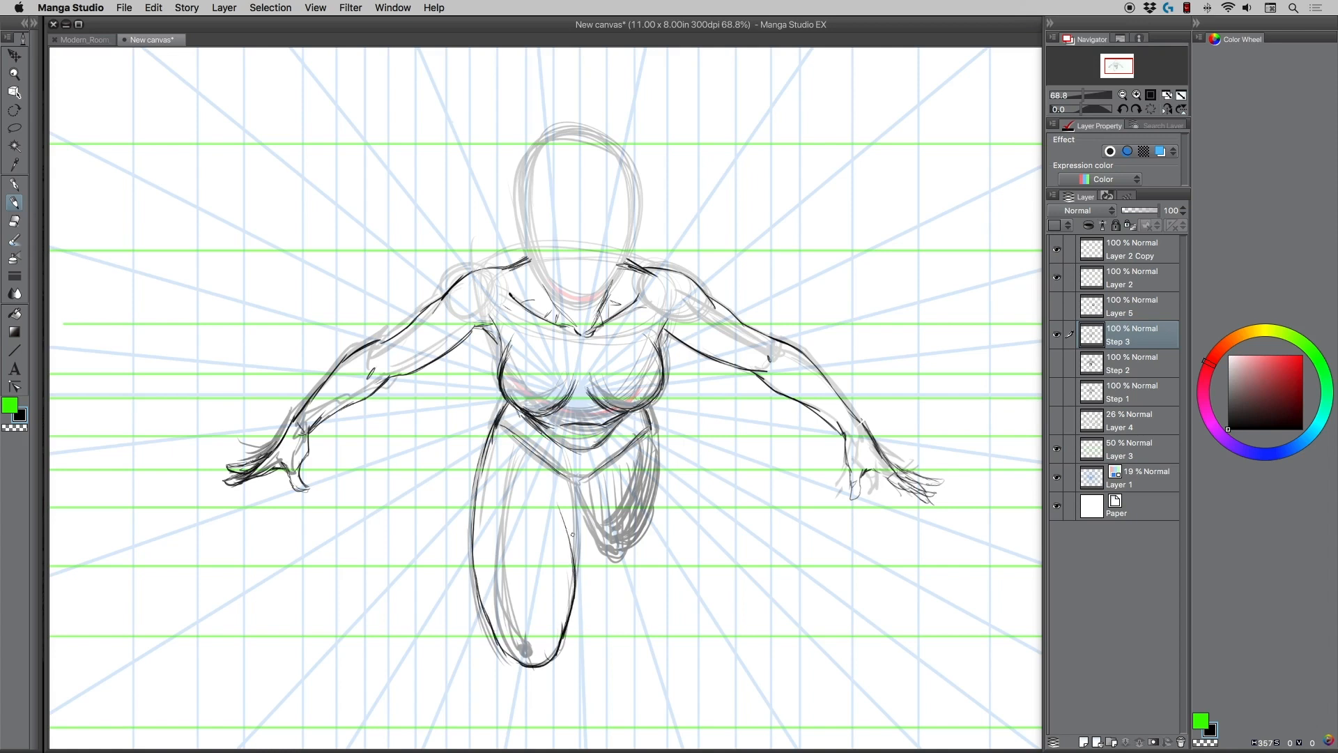
Reinforce the foreground thigh's contours, redoing weak strokes, and draw the receding thigh filled with vertical hatching.
mouse_move(578, 548)
mouse_down()
mouse_move(573, 485)
mouse_move(569, 495)
mouse_move(543, 455)
mouse_move(491, 450)
mouse_up()
drag(478, 515, 493, 435)
drag(486, 472, 503, 403)
key(super+z)
key(super+z)
key(super+z)
mouse_move(484, 468)
mouse_down()
mouse_move(492, 438)
mouse_move(474, 523)
mouse_move(483, 603)
mouse_move(530, 666)
mouse_up()
drag(484, 608, 524, 662)
drag(486, 479, 502, 425)
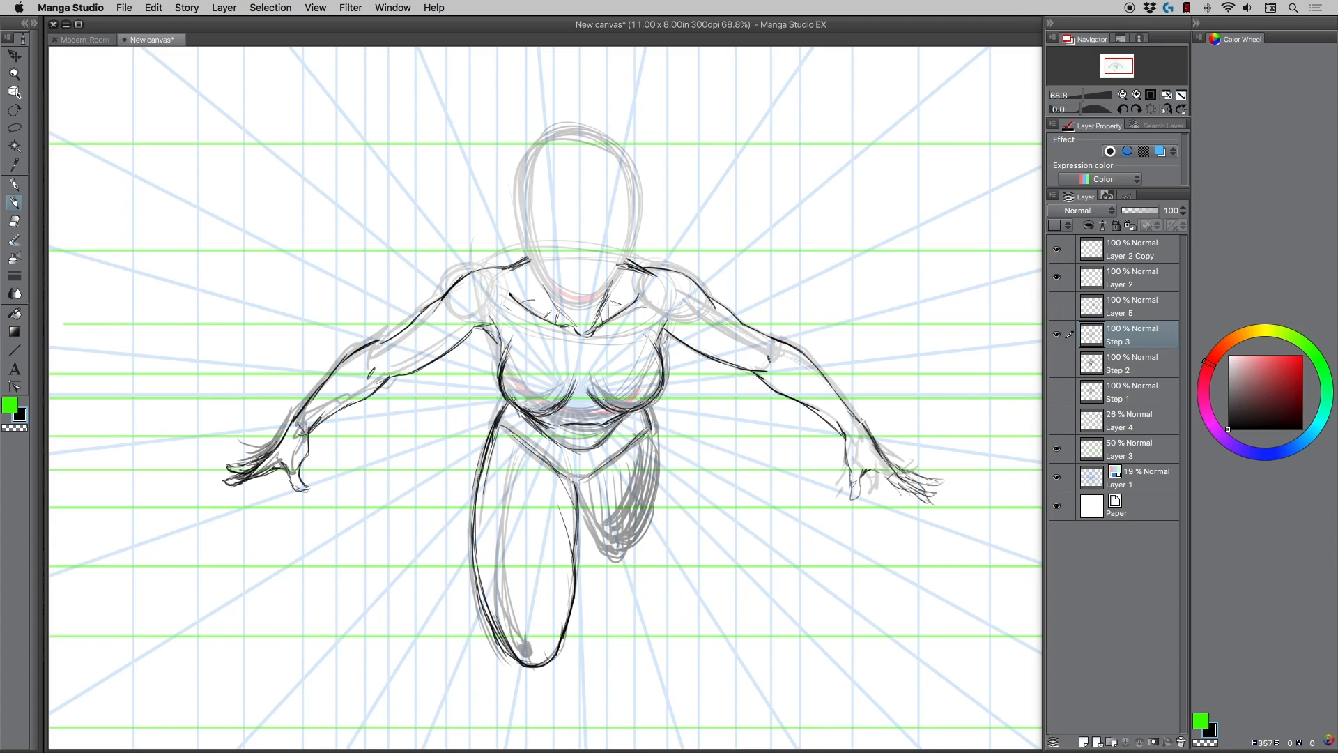
mouse_move(645, 442)
mouse_down()
mouse_move(651, 477)
mouse_move(631, 517)
mouse_move(594, 527)
mouse_move(582, 490)
mouse_move(598, 520)
mouse_move(604, 481)
mouse_move(612, 490)
mouse_move(632, 450)
mouse_move(638, 483)
mouse_up()
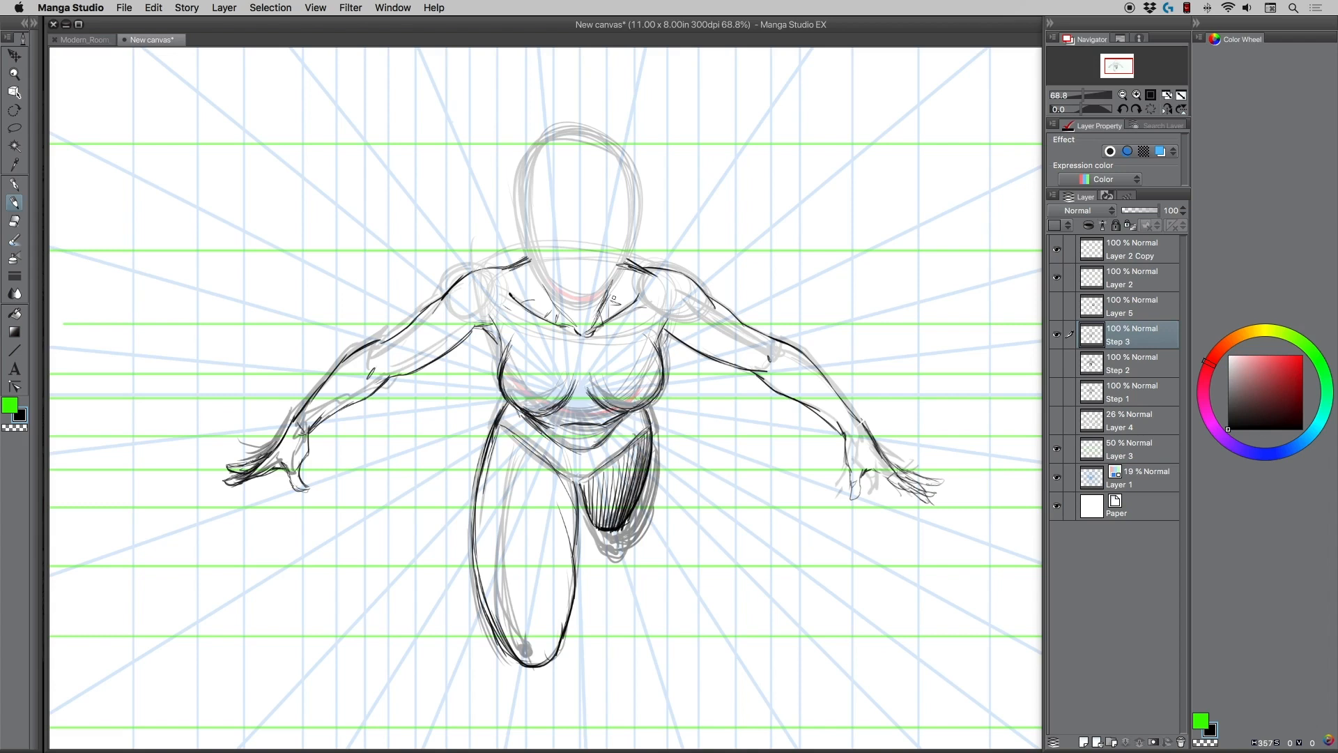
Erase the leftover rough lines below the hatched thigh and inside the foreground thigh with a smaller eraser.
key(e)
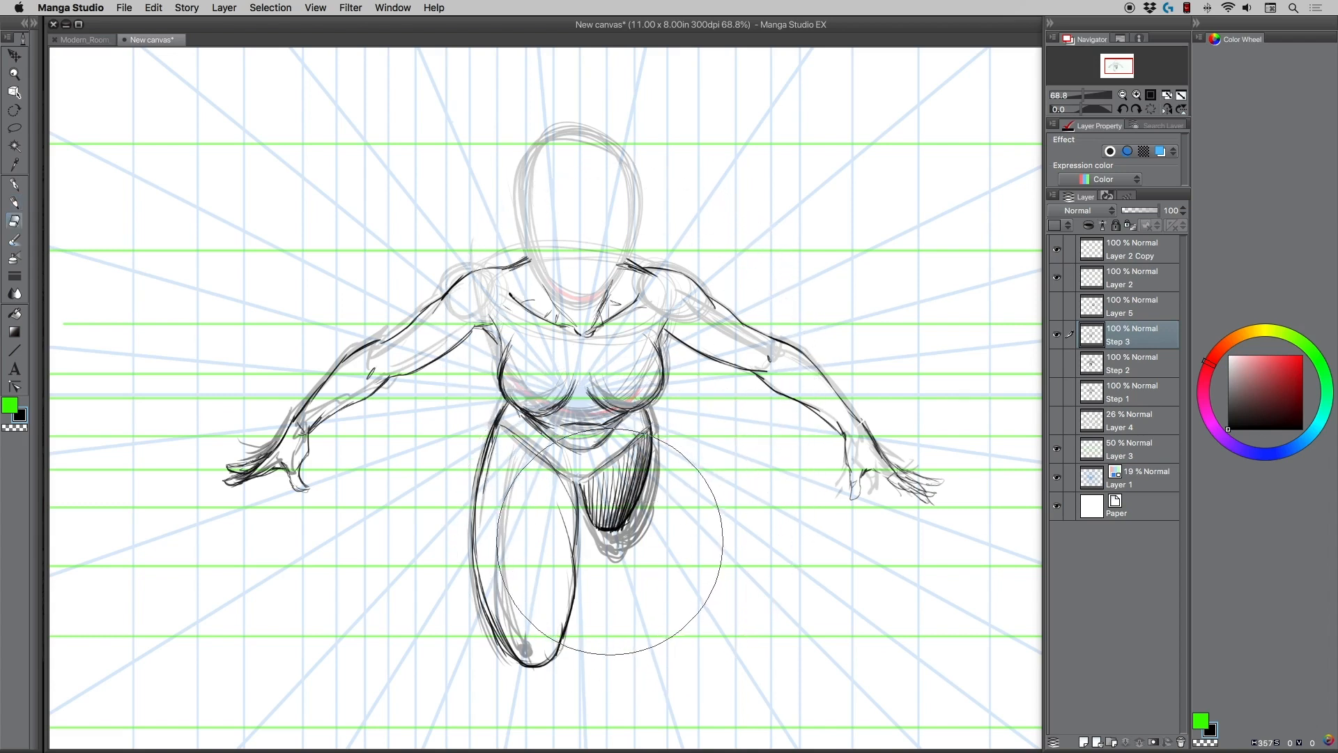
key([)
key([)
key([)
key([)
key([)
key([)
mouse_move(604, 544)
mouse_down()
mouse_move(634, 546)
mouse_move(604, 544)
mouse_move(655, 503)
mouse_move(656, 482)
mouse_move(634, 543)
mouse_move(611, 555)
mouse_up()
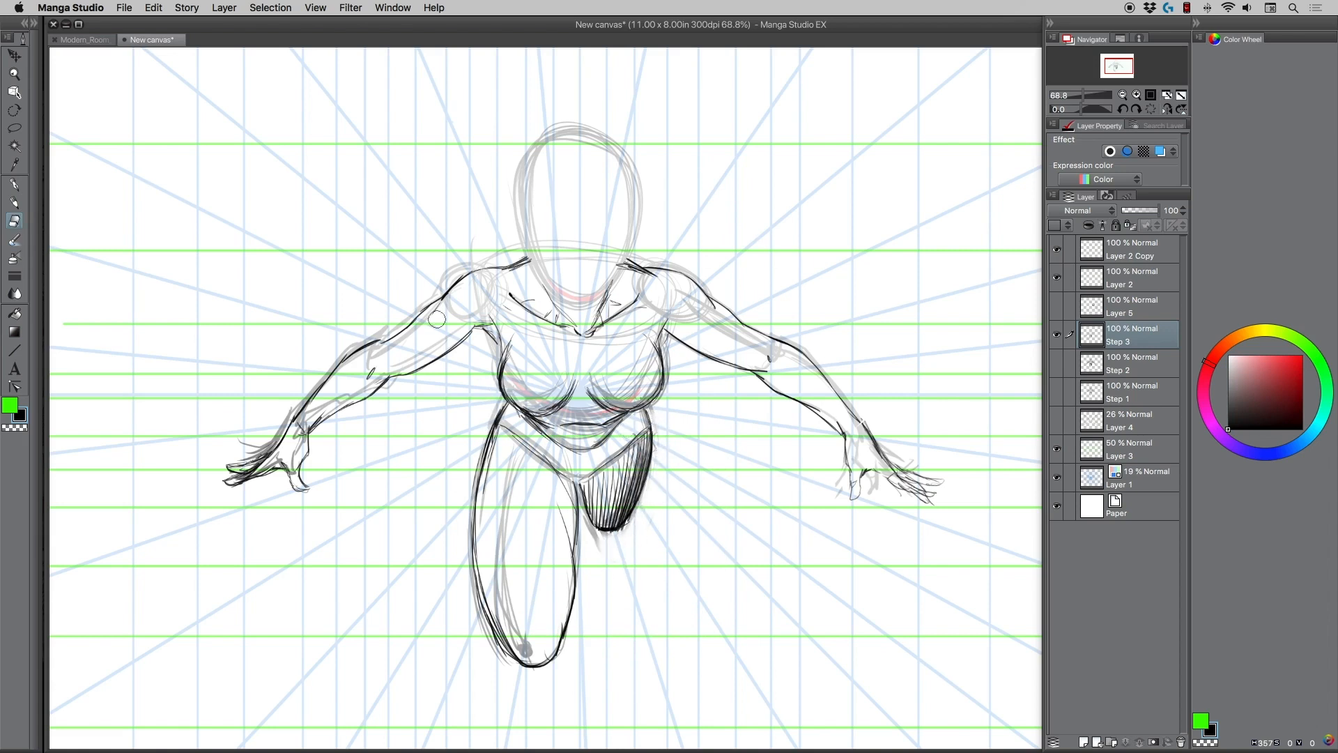
mouse_move(507, 496)
mouse_down()
mouse_move(509, 474)
mouse_move(526, 638)
mouse_move(512, 610)
mouse_up()
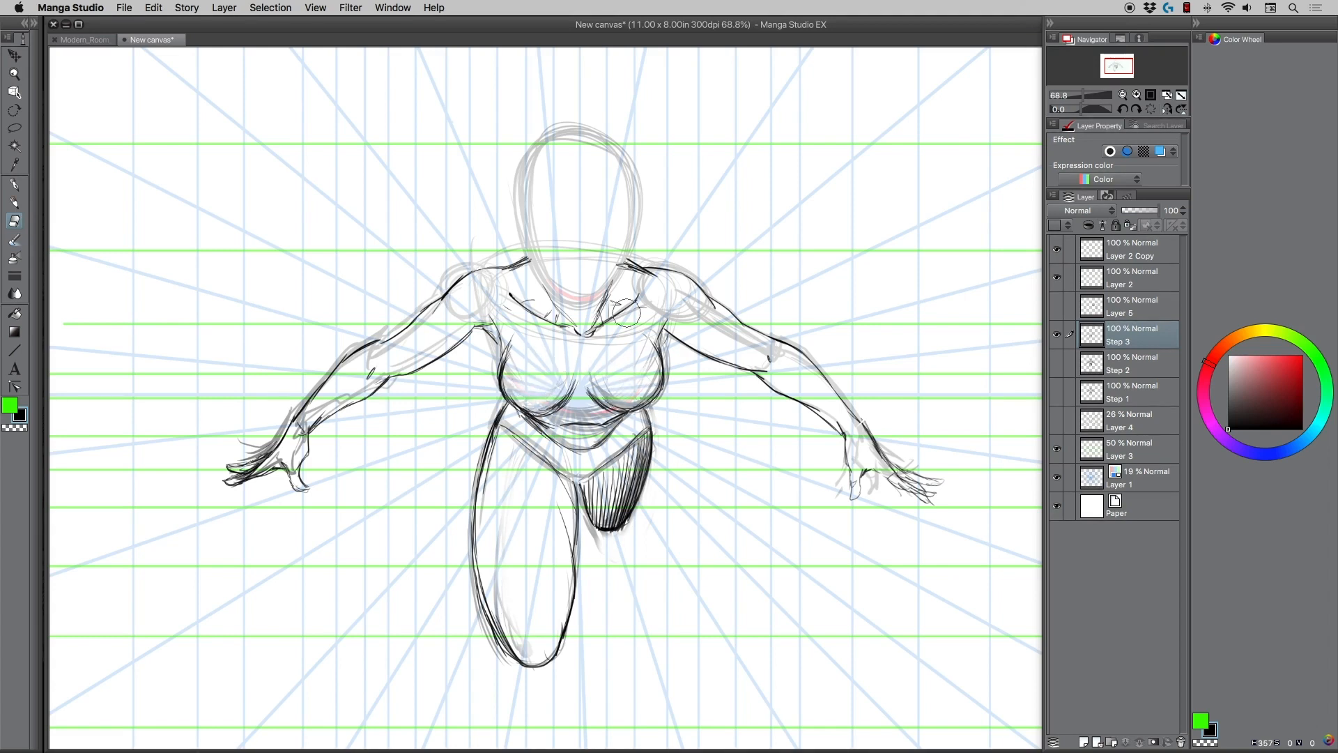
Lighten the rough lines around the shoulders, arms and left-hand hand, and hide the Layer 3 and Layer 1 grids.
mouse_move(626, 312)
mouse_down()
mouse_move(705, 313)
mouse_move(778, 355)
mouse_up()
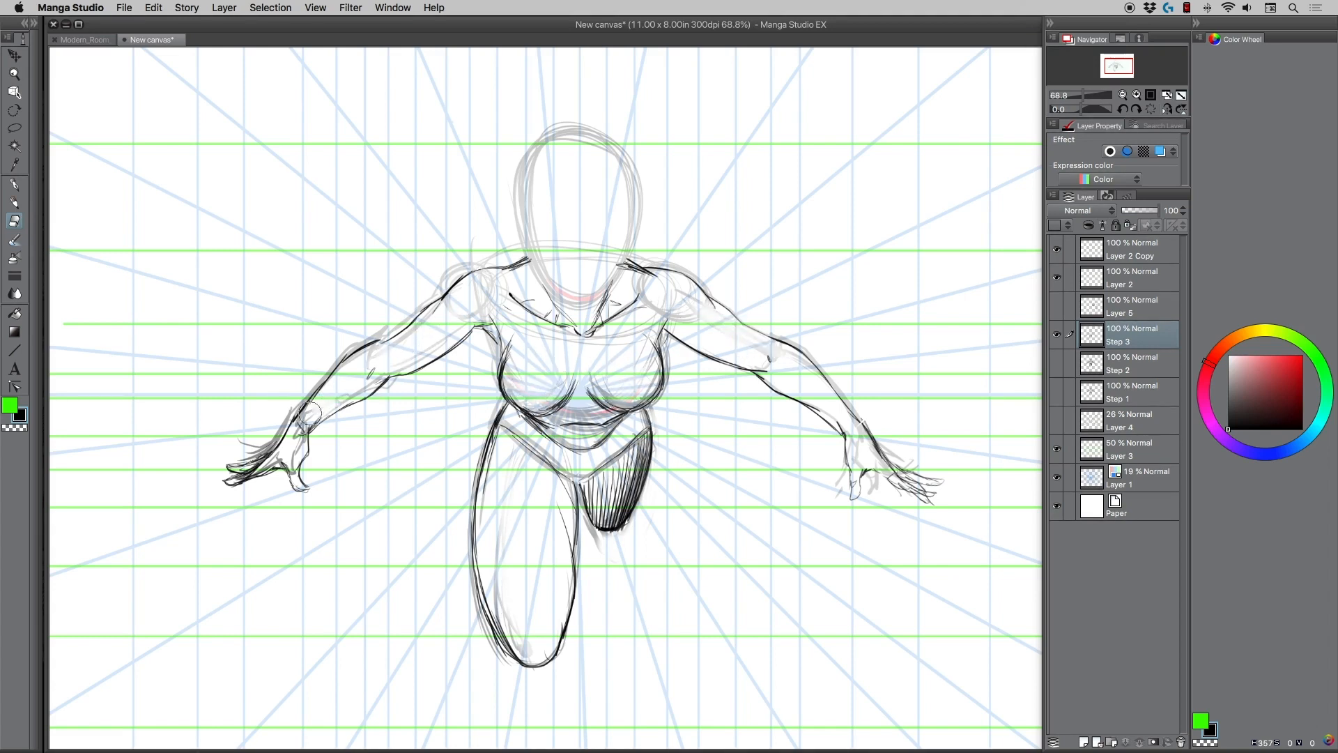
key(])
mouse_move(281, 428)
mouse_down()
mouse_move(305, 431)
mouse_move(309, 447)
mouse_up()
key(])
key(])
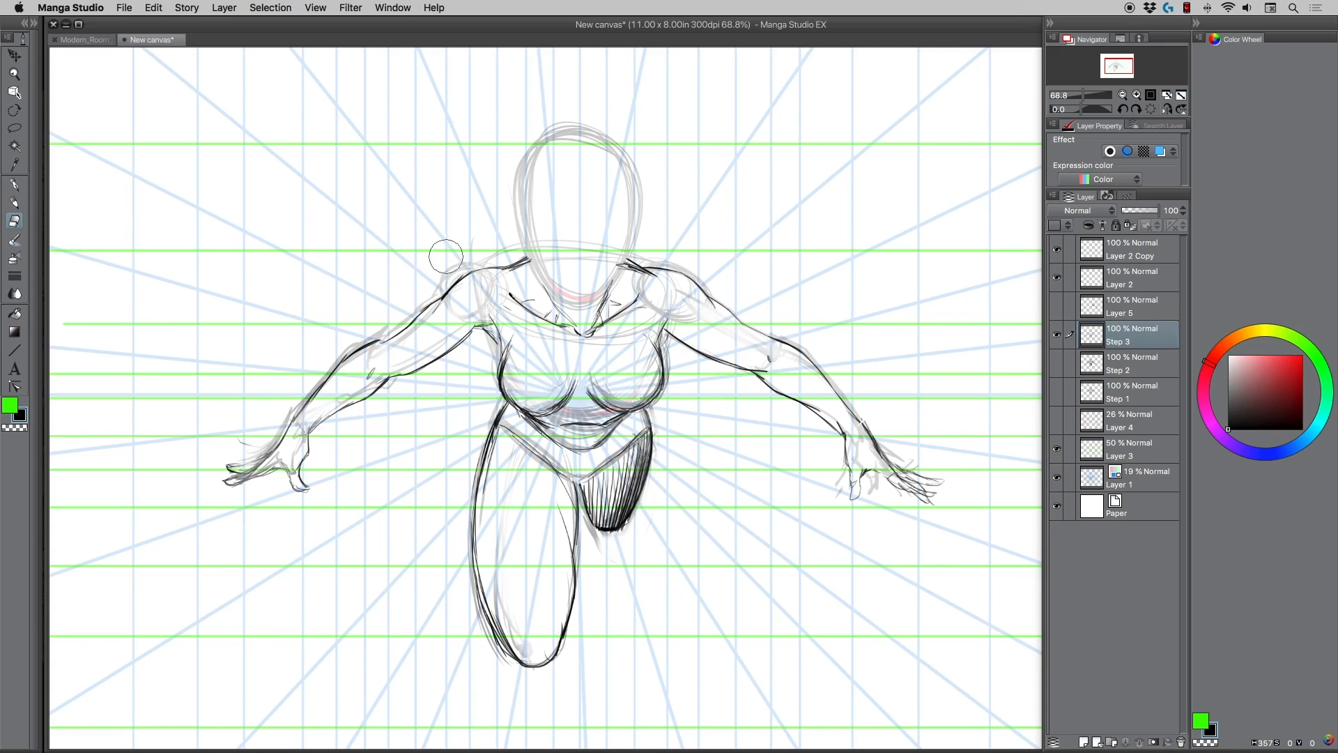
drag(445, 260, 442, 270)
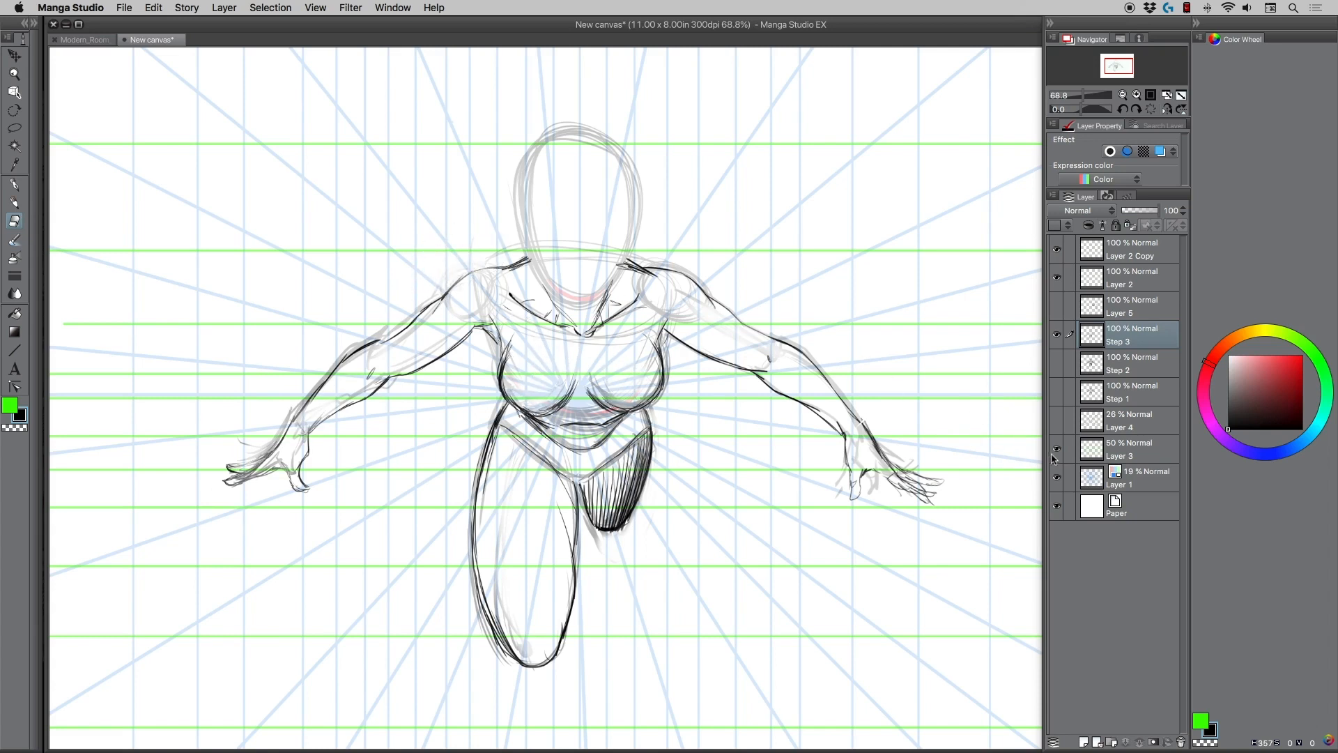
click(1057, 449)
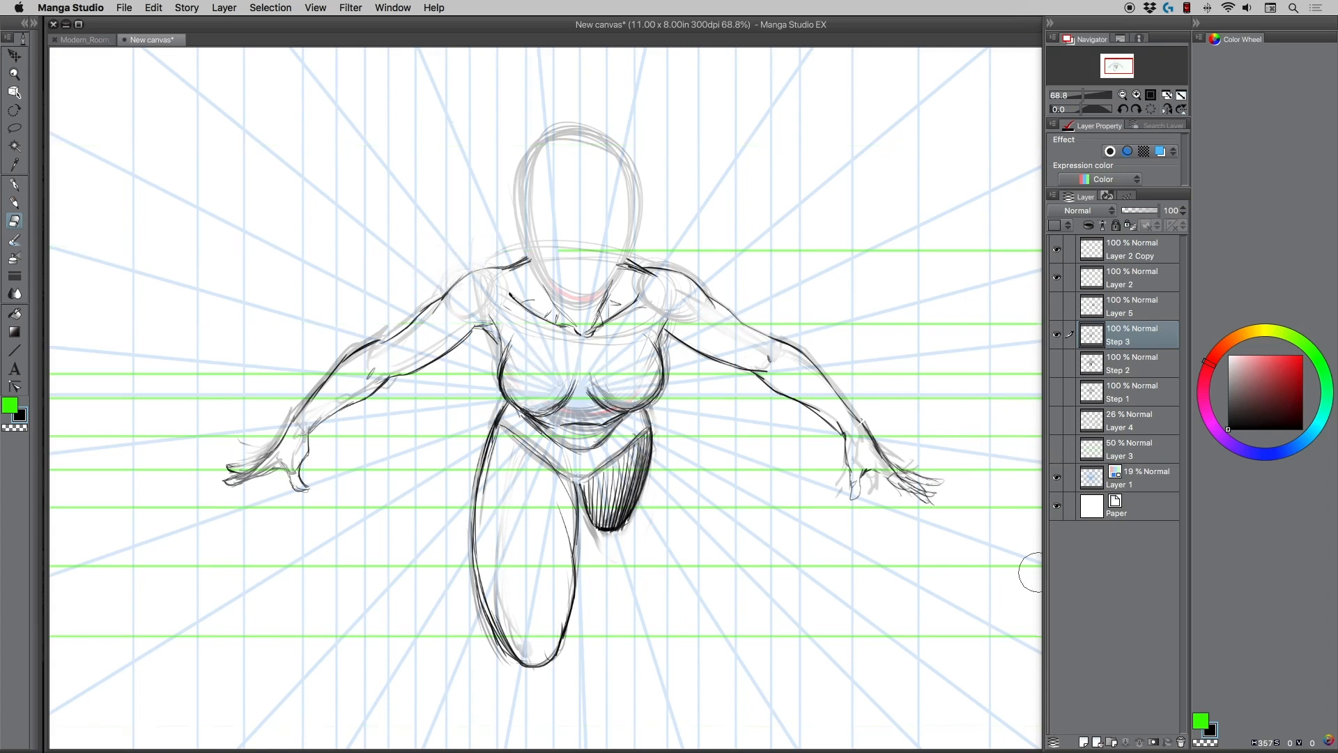
click(1057, 477)
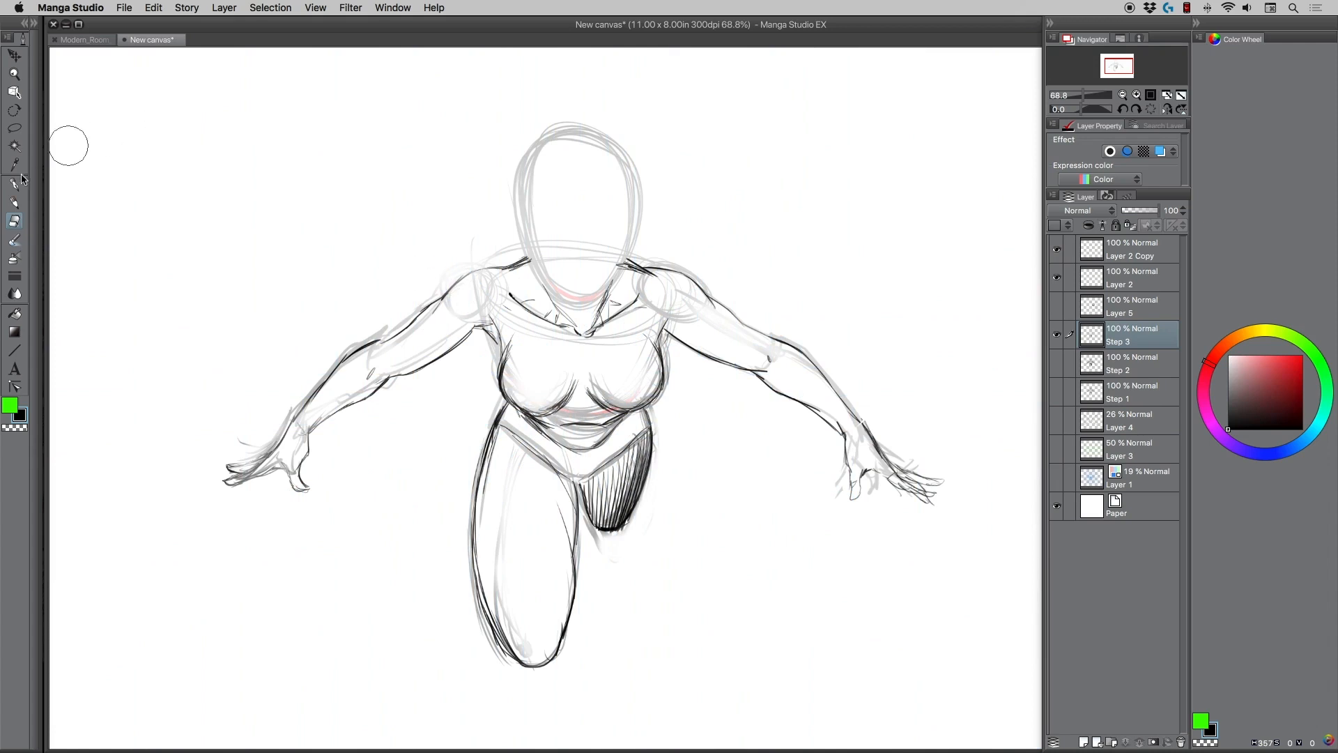
Draw a clean head outline over the rough oval, and add the neck lines down to the collarbones.
click(14, 202)
mouse_move(526, 203)
mouse_down()
mouse_move(540, 154)
mouse_move(617, 152)
mouse_move(632, 206)
mouse_move(634, 176)
mouse_move(630, 241)
mouse_move(593, 142)
mouse_move(528, 259)
mouse_move(593, 300)
mouse_move(570, 300)
mouse_move(531, 218)
mouse_move(526, 162)
mouse_move(597, 149)
mouse_move(626, 244)
mouse_move(598, 290)
mouse_up()
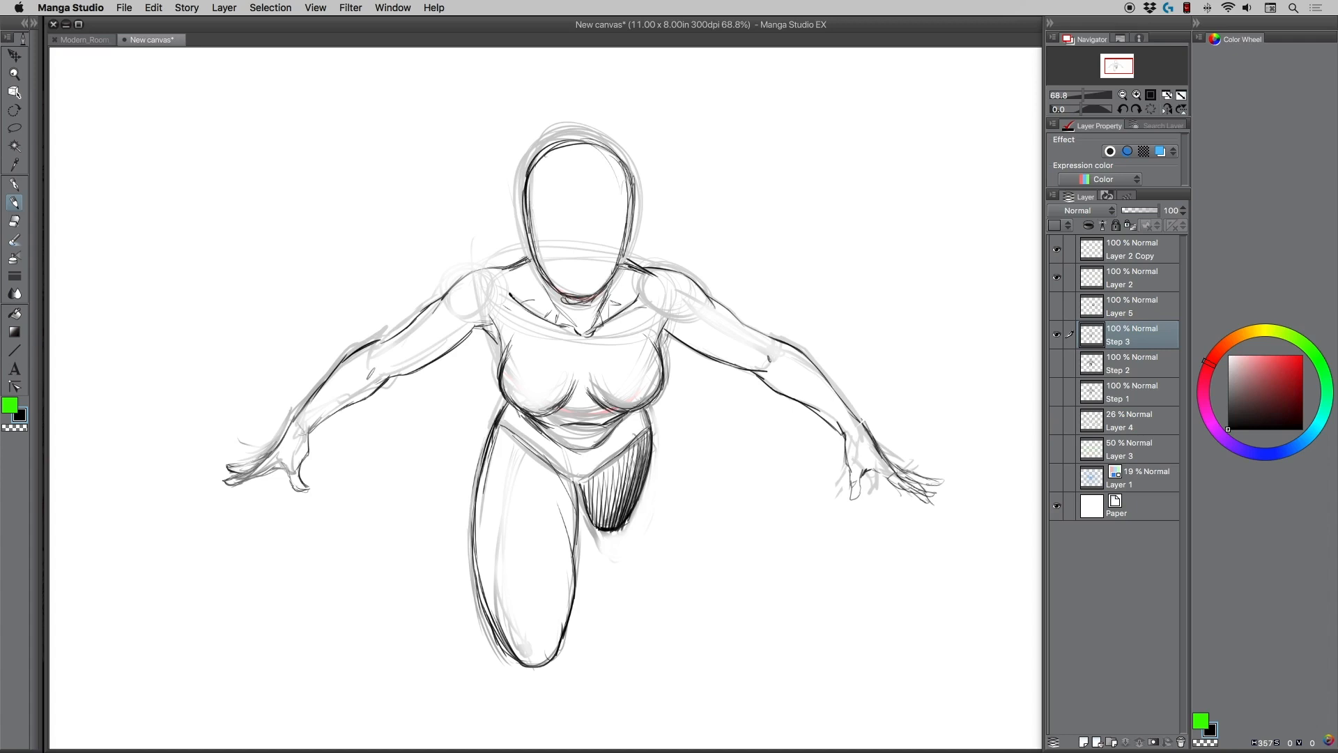
drag(527, 262, 505, 272)
drag(618, 257, 597, 321)
mouse_move(543, 279)
mouse_down()
mouse_move(572, 329)
mouse_move(557, 326)
mouse_up()
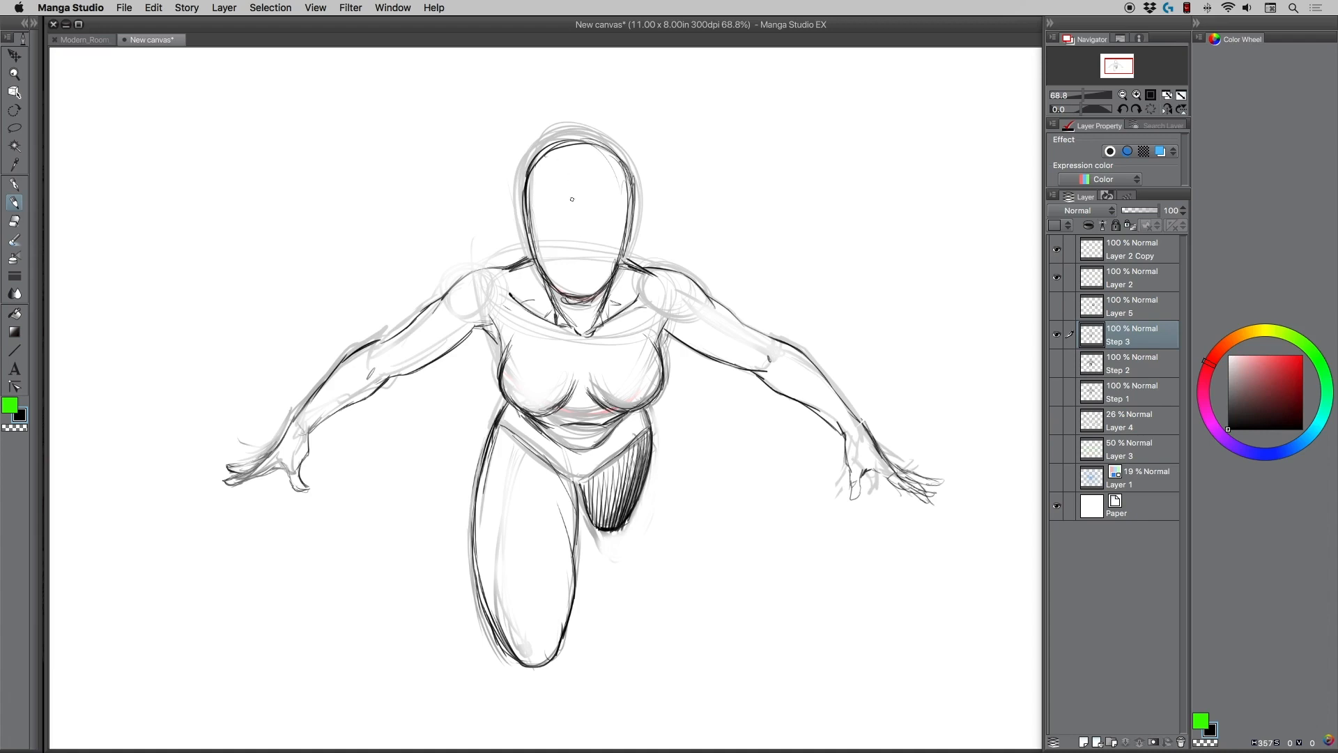
Add the vertical centre line, the curved brow line and feature marks to the face, and draw both ears.
drag(572, 165, 581, 302)
mouse_move(536, 213)
mouse_down()
mouse_move(624, 218)
mouse_move(580, 275)
mouse_move(589, 261)
mouse_move(530, 254)
mouse_up()
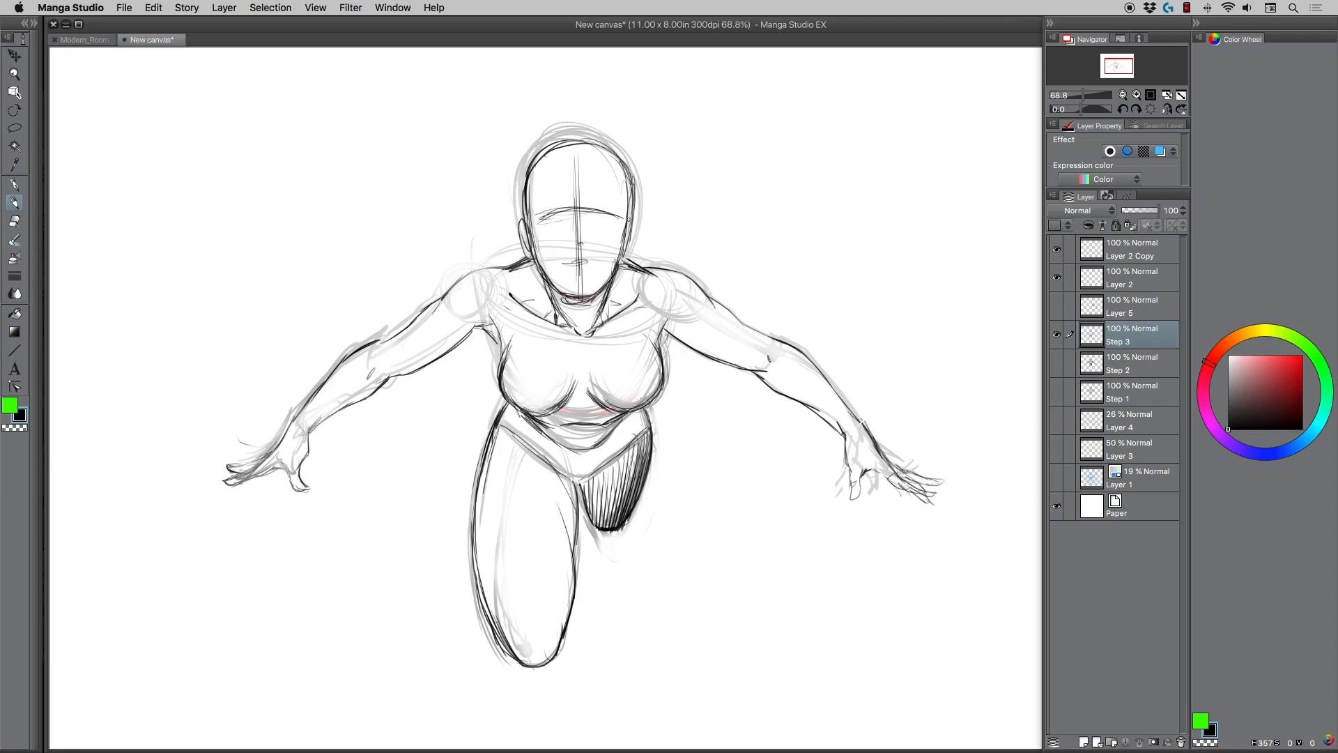
drag(632, 222, 625, 258)
drag(633, 221, 625, 260)
Sketch the short hair's outline and strands around the top and sides of the head.
mouse_move(521, 168)
mouse_down()
mouse_move(510, 212)
mouse_move(510, 180)
mouse_up()
drag(534, 127, 513, 172)
mouse_move(539, 116)
mouse_down()
mouse_move(530, 162)
mouse_move(519, 145)
mouse_move(556, 155)
mouse_up()
mouse_move(565, 87)
mouse_down()
mouse_move(564, 132)
mouse_move(603, 159)
mouse_up()
drag(606, 99, 630, 178)
drag(629, 118, 647, 204)
drag(592, 102, 634, 128)
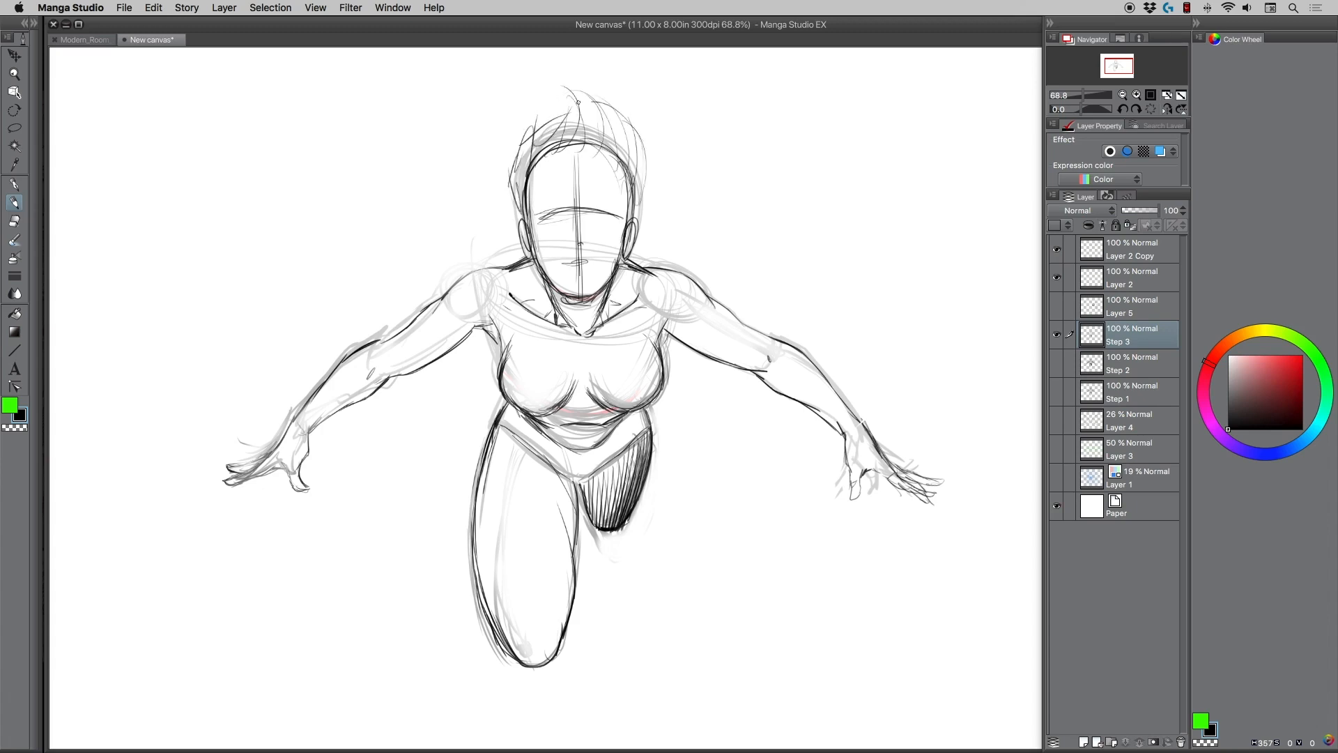
Add loose tufts at the crown and both sides of the hair, and a few fringe strands over the forehead.
drag(522, 87, 561, 112)
drag(519, 185, 505, 222)
drag(509, 162, 500, 202)
mouse_move(520, 171)
mouse_down()
mouse_move(502, 211)
mouse_move(516, 211)
mouse_up()
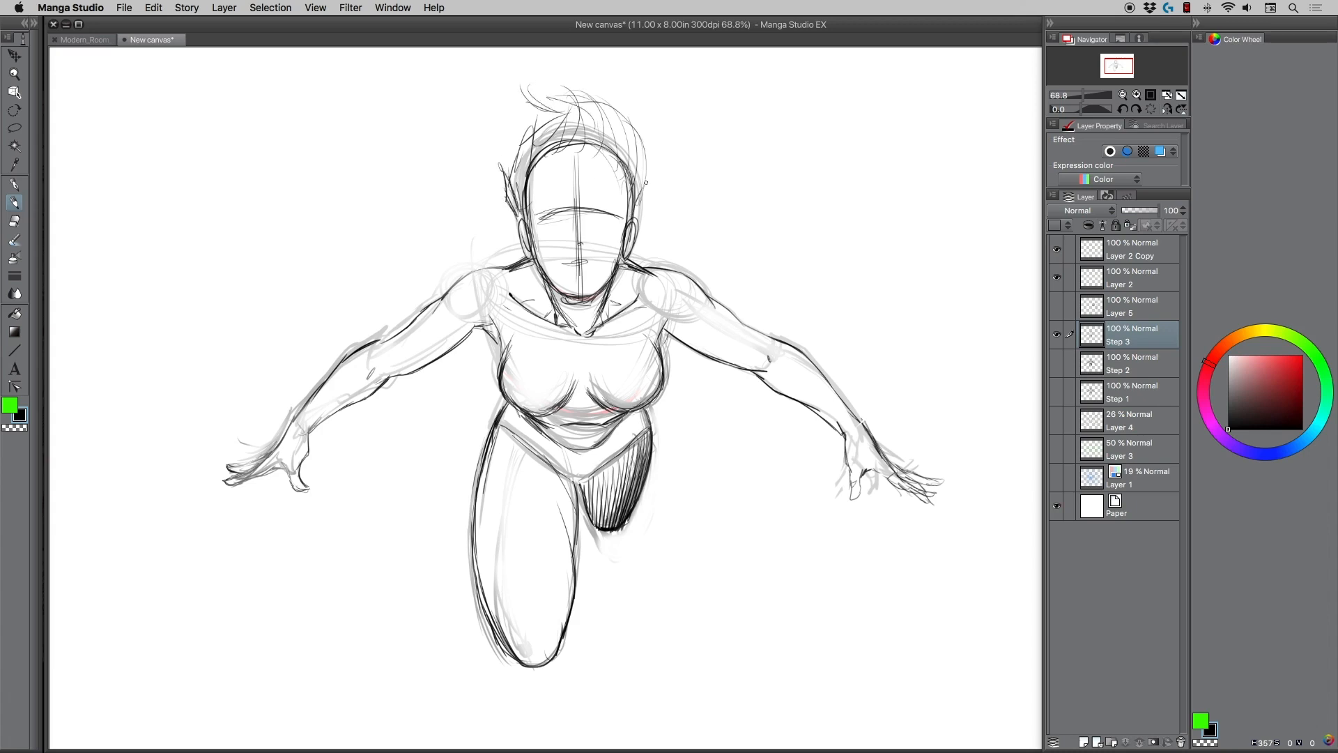
mouse_move(643, 167)
mouse_down()
mouse_move(643, 131)
mouse_move(635, 163)
mouse_move(580, 172)
mouse_up()
drag(585, 170, 615, 162)
Draw the wrist joint curves on both arms and detail lines on the abdomen below the chest.
drag(851, 416, 839, 436)
drag(295, 430, 300, 425)
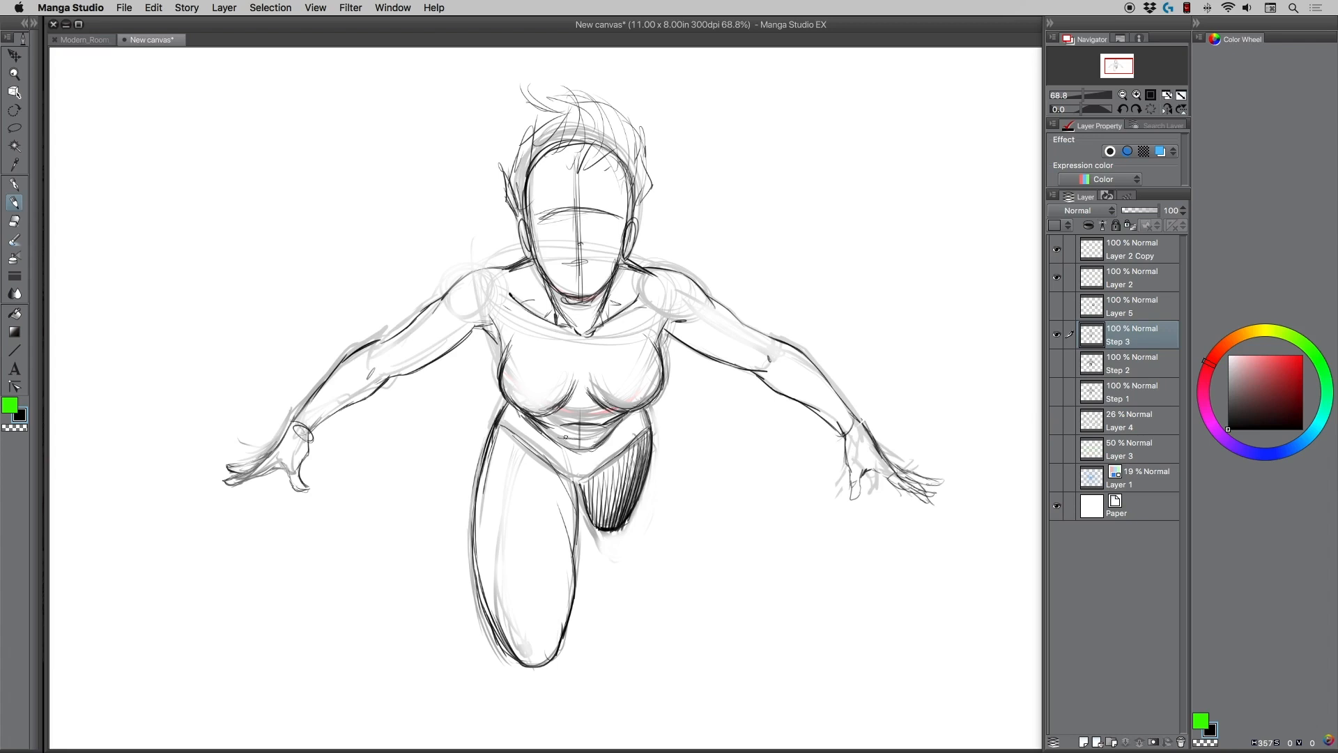
mouse_move(612, 413)
mouse_down()
mouse_move(538, 416)
mouse_move(585, 421)
mouse_up()
Set the drawing colour to bright red and try an arched line along the lower edge of the ribcage.
drag(1286, 368, 1304, 354)
mouse_move(532, 418)
mouse_down()
mouse_move(607, 428)
mouse_move(627, 413)
mouse_up()
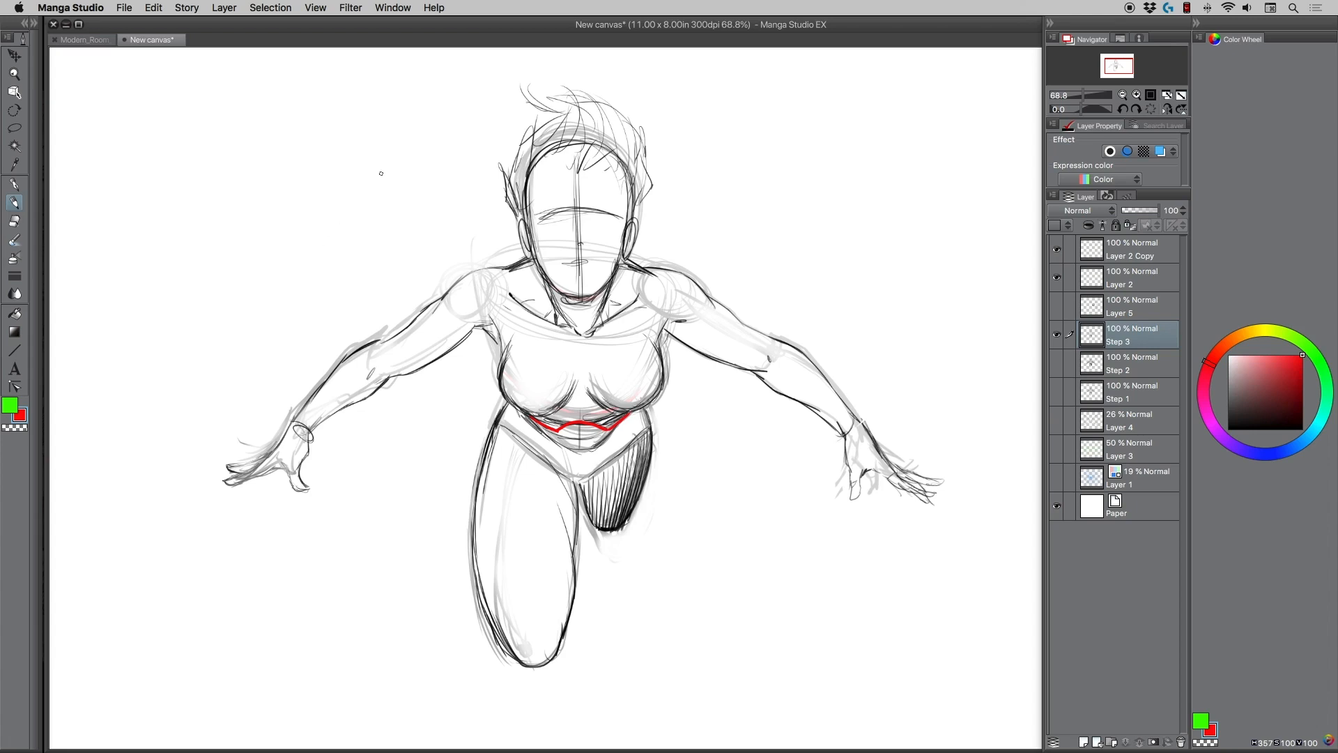
key(super+z)
key(super+z)
mouse_move(803, 211)
mouse_down()
mouse_move(864, 174)
mouse_move(928, 219)
mouse_move(969, 171)
mouse_move(955, 205)
mouse_up()
drag(969, 205, 946, 217)
drag(782, 191, 809, 217)
drag(792, 209, 813, 224)
key(super+z)
key(super+z)
key(super+z)
key(super+z)
key(super+z)
key(super+z)
Redraw the red line along the lower edge of the ribcage, with its arch in the middle of the abdomen.
key(super+z)
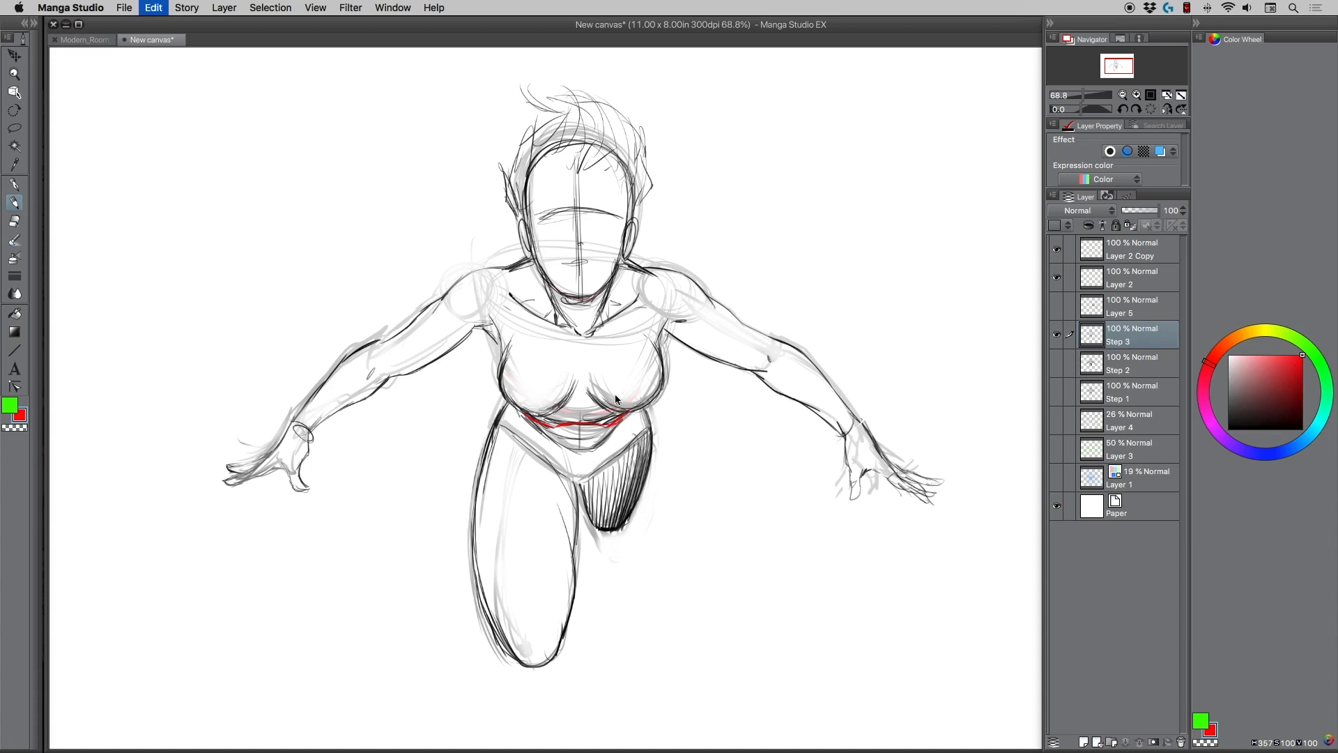
key(super+z)
drag(577, 428, 548, 416)
key(super+z)
drag(550, 430, 633, 413)
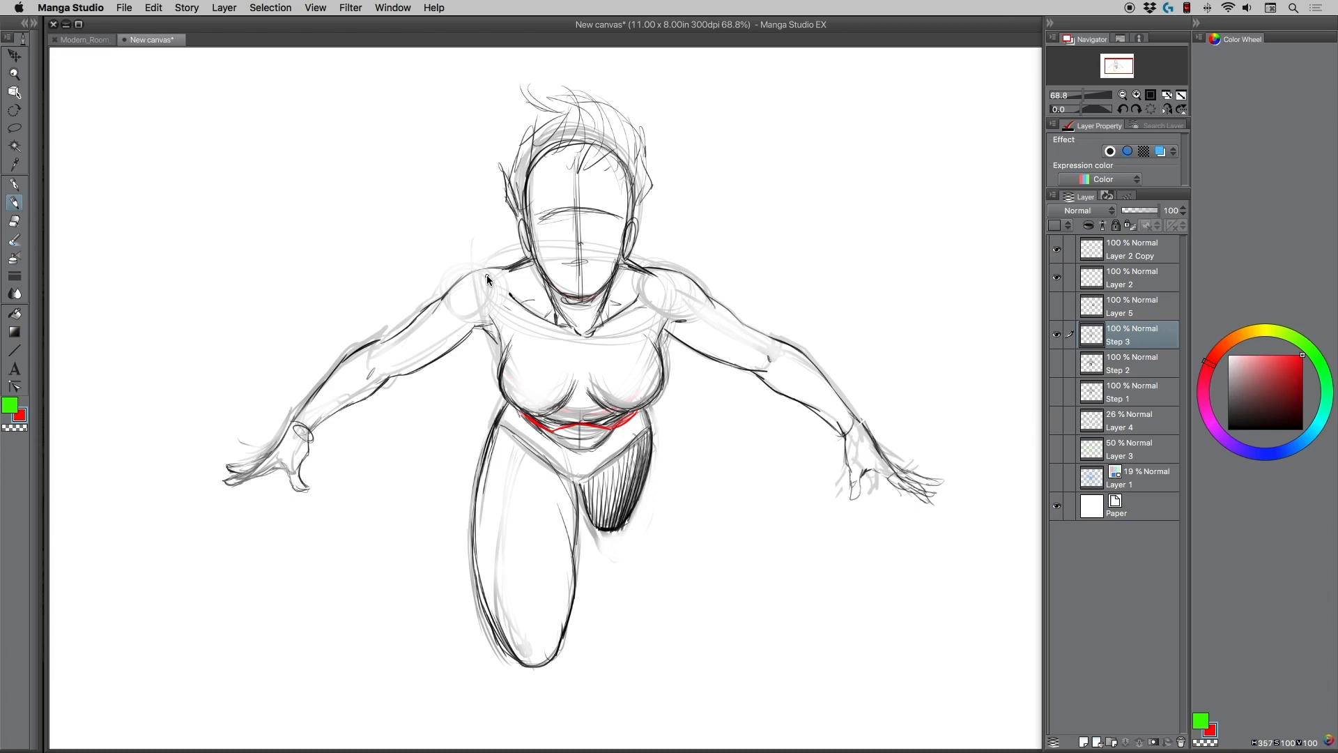
Duplicate the Step 3 layer, hide the original, and rename the copy as Step 4.
drag(1143, 341, 1083, 744)
drag(1140, 340, 1084, 743)
click(1057, 363)
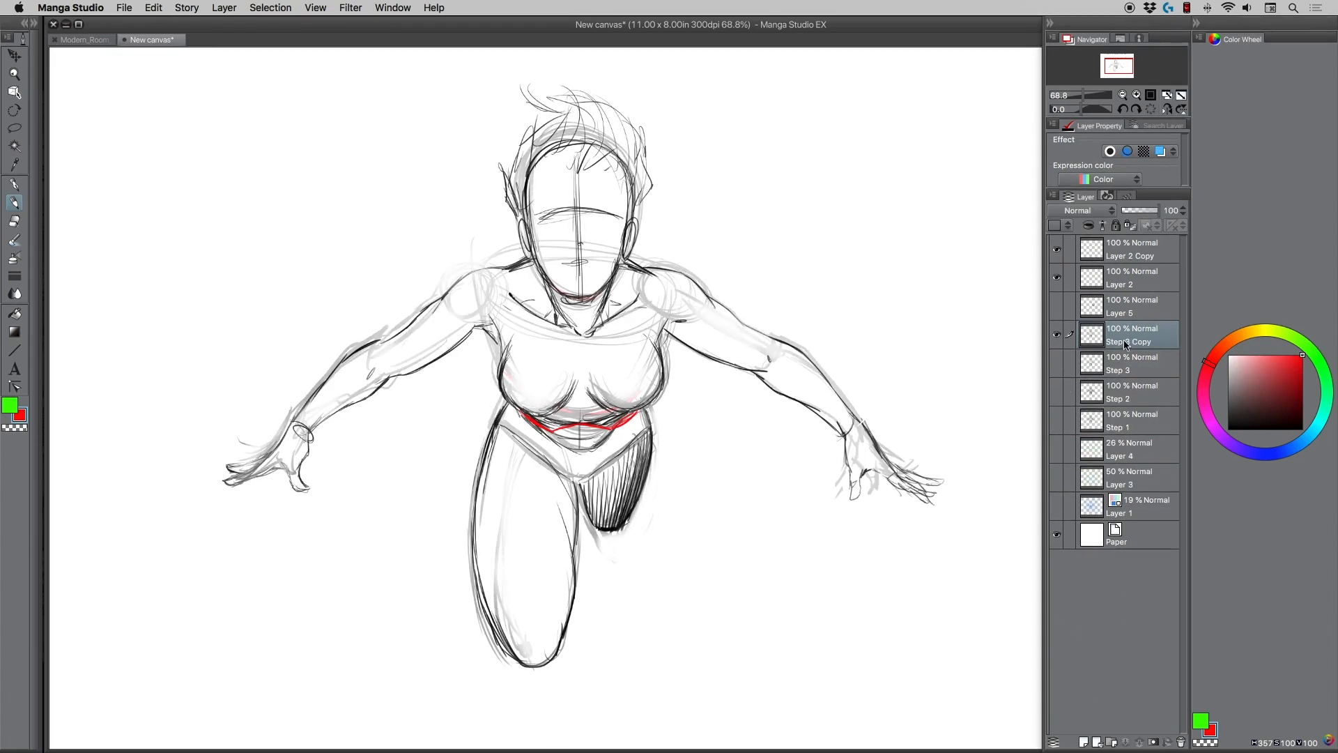
double_click(1154, 340)
key(BackSpace)
key(BackSpace)
key(BackSpace)
key(BackSpace)
key(BackSpace)
key(BackSpace)
text(4)
key(Return)
Fade the whole Step 4 sketch to light grey with a much larger eraser, redoing the first pass.
click(14, 221)
key(])
key(])
key(])
key(])
key(])
key(])
key(])
key(])
key(])
key(])
key(])
mouse_move(339, 421)
mouse_down()
mouse_move(460, 245)
mouse_move(574, 188)
mouse_move(632, 520)
mouse_move(653, 278)
mouse_move(769, 289)
mouse_move(833, 546)
mouse_move(566, 513)
mouse_move(539, 596)
mouse_move(514, 194)
mouse_move(640, 173)
mouse_move(600, 150)
mouse_move(516, 169)
mouse_up()
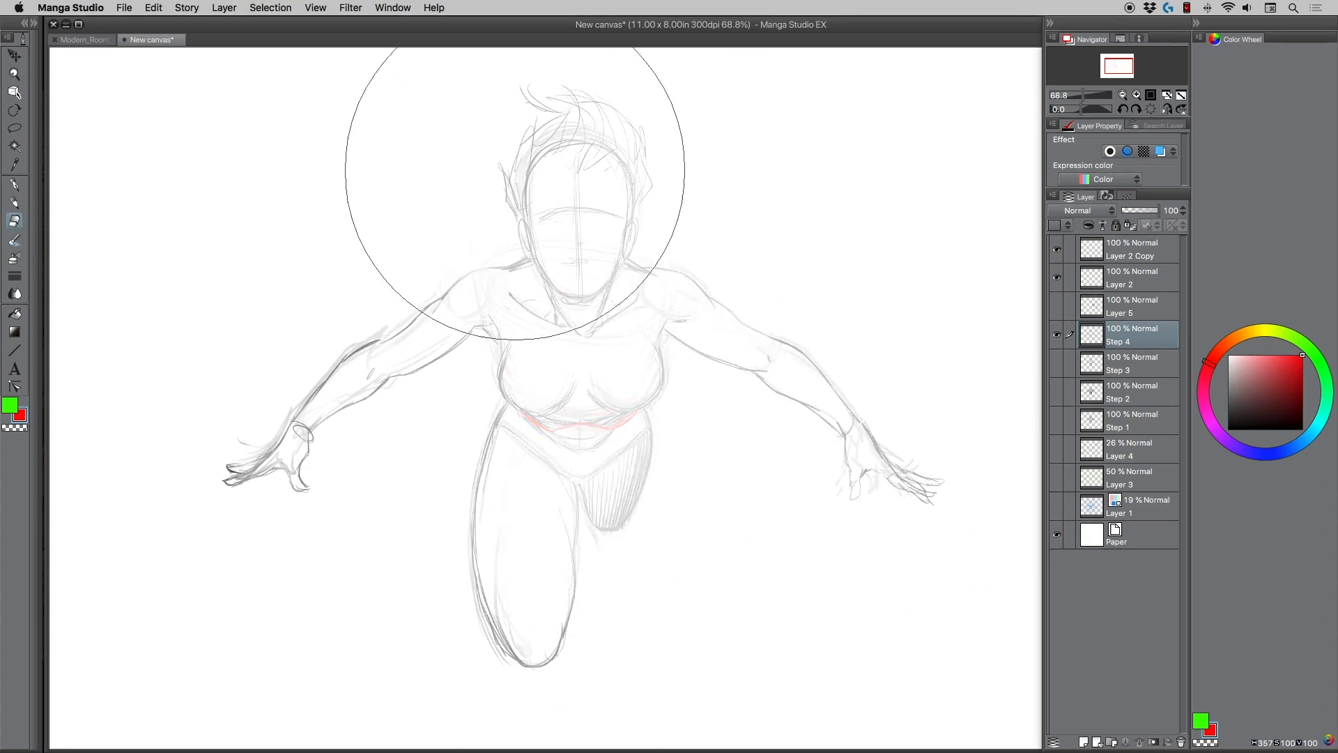
key([)
key([)
mouse_move(507, 531)
mouse_down()
mouse_move(480, 448)
mouse_move(520, 397)
mouse_up()
key([)
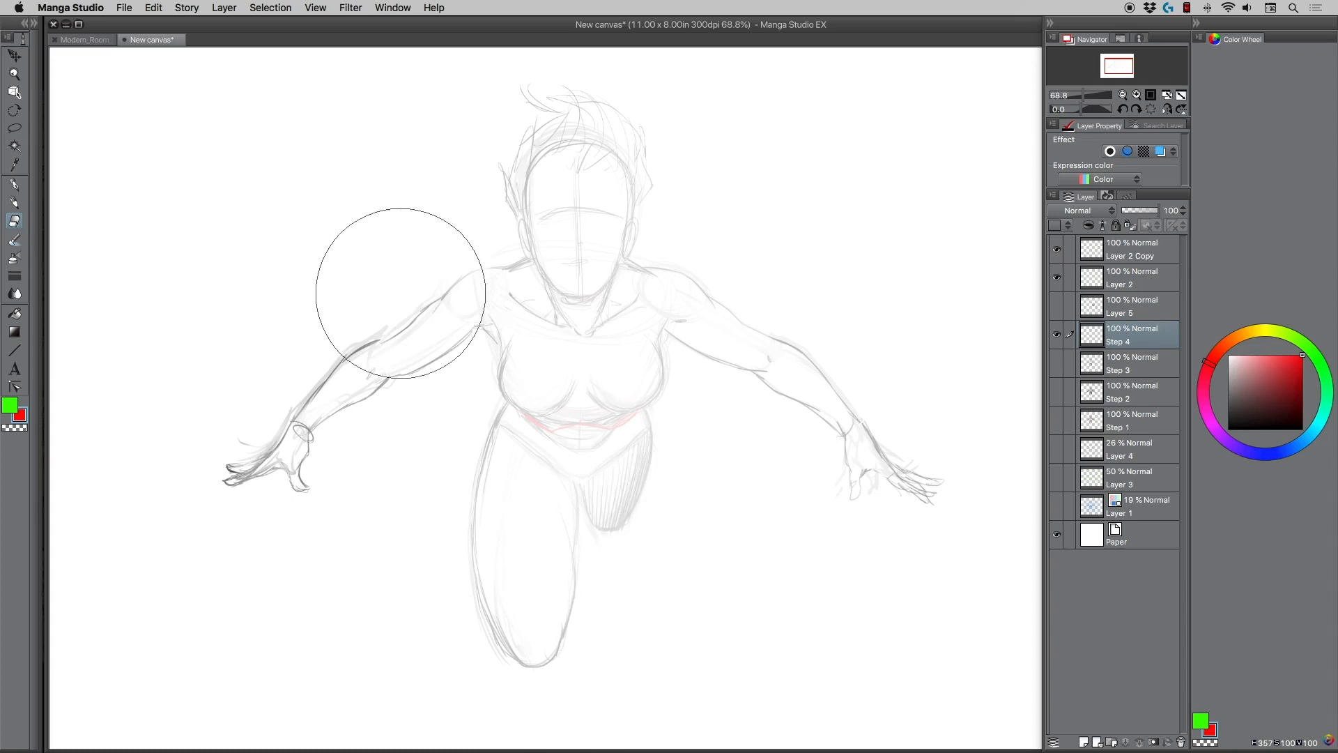
key(super+z)
key(super+z)
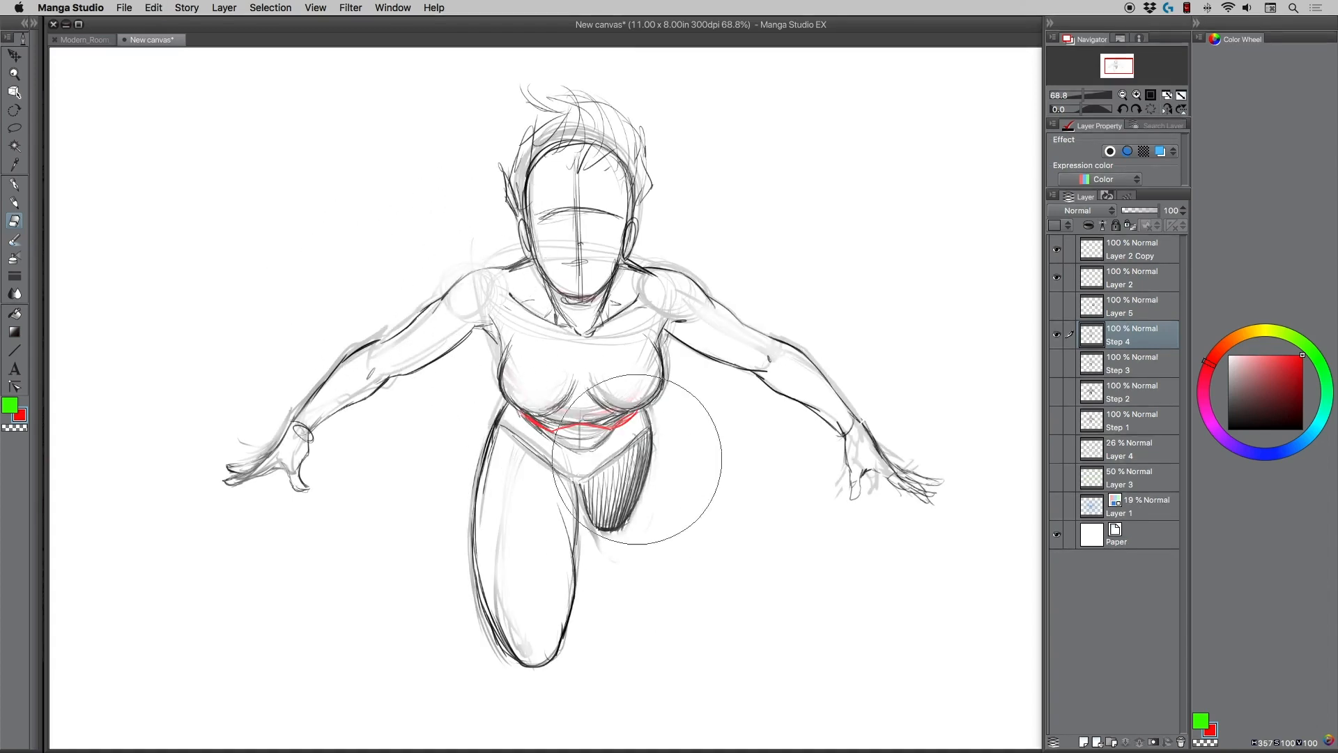
mouse_move(739, 362)
mouse_down()
mouse_move(902, 574)
mouse_move(478, 186)
mouse_move(598, 509)
mouse_move(549, 436)
mouse_move(463, 412)
mouse_up()
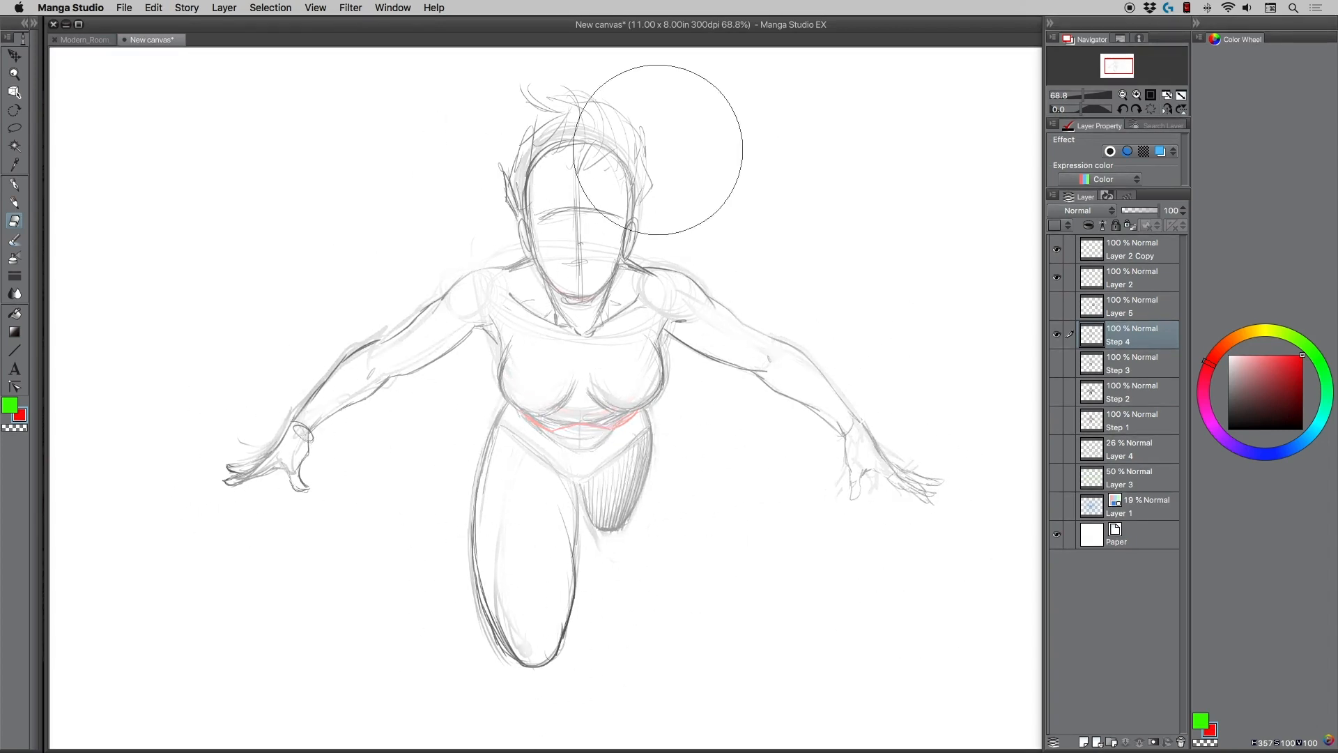
mouse_move(496, 550)
mouse_down()
mouse_move(592, 603)
mouse_move(598, 504)
mouse_up()
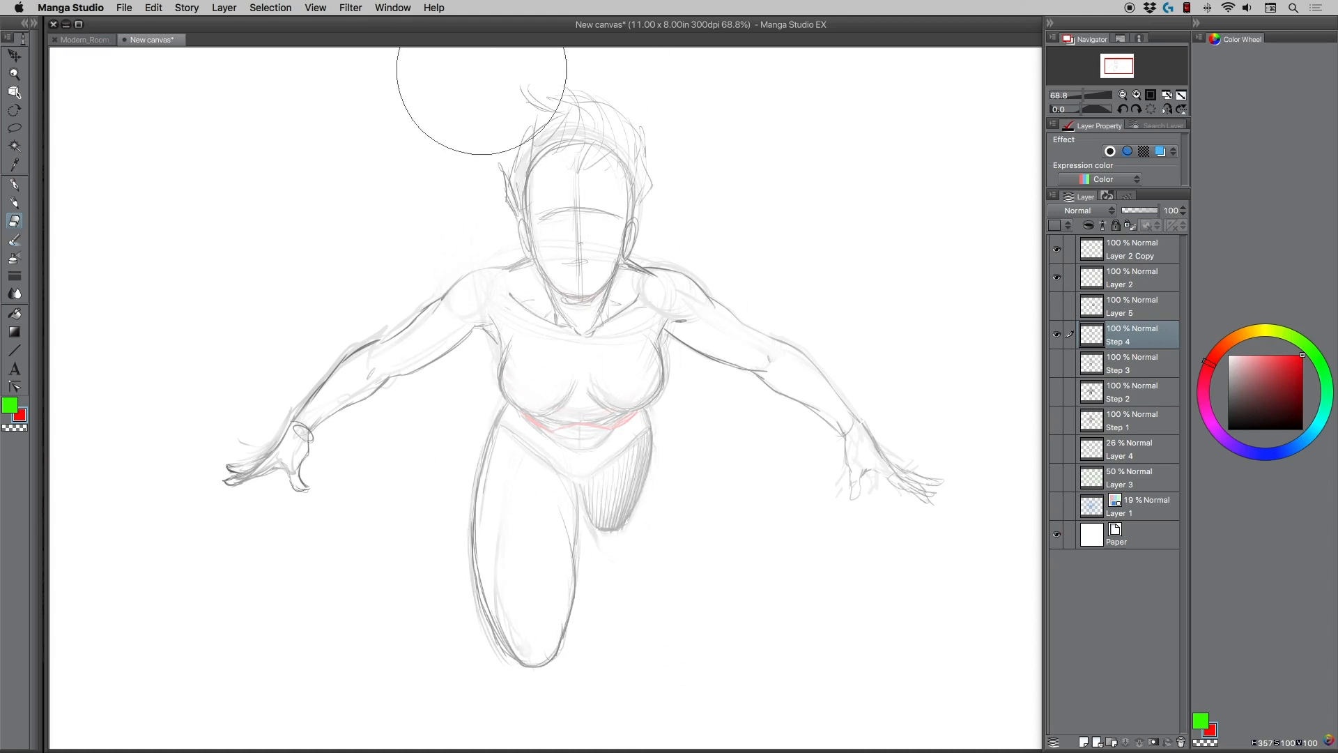
Set the drawing colour to black and draw bold upper and lower contours from the left-hand shoulder along the upper arm.
click(14, 73)
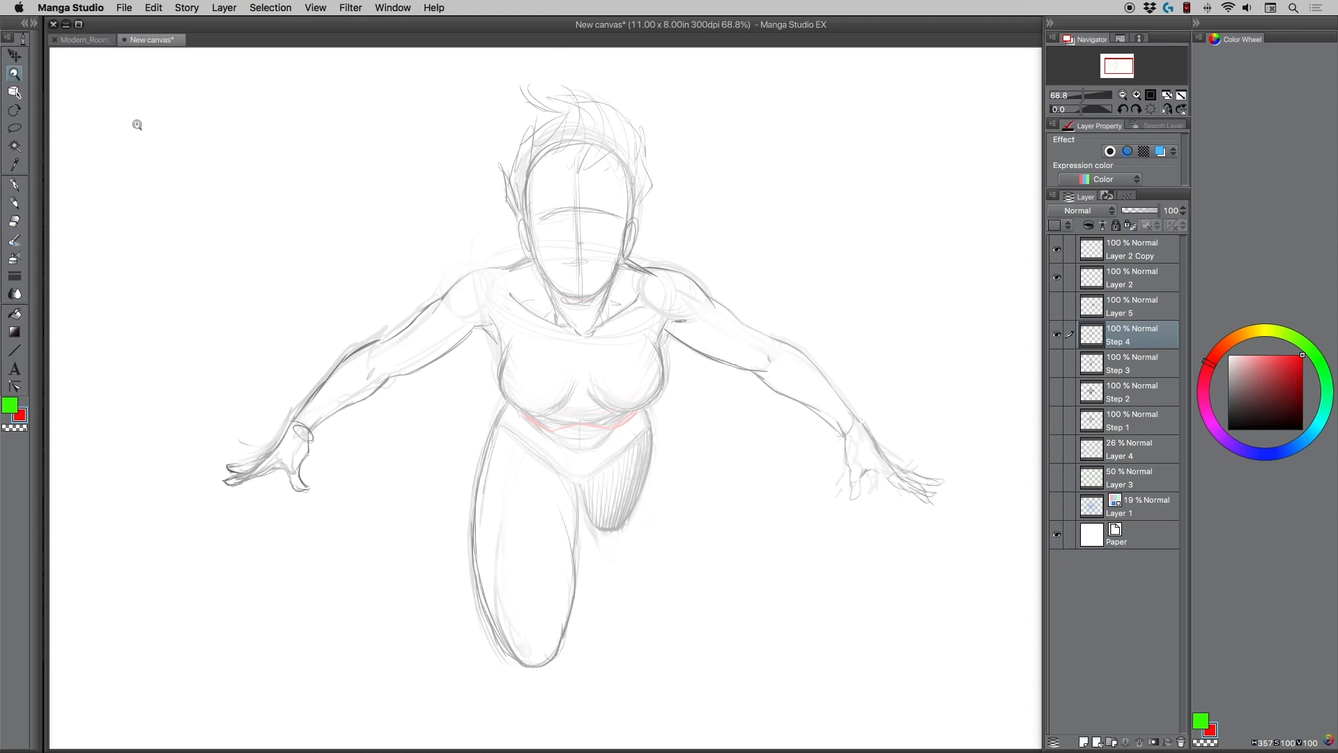
click(466, 312)
drag(467, 311, 448, 283)
click(15, 203)
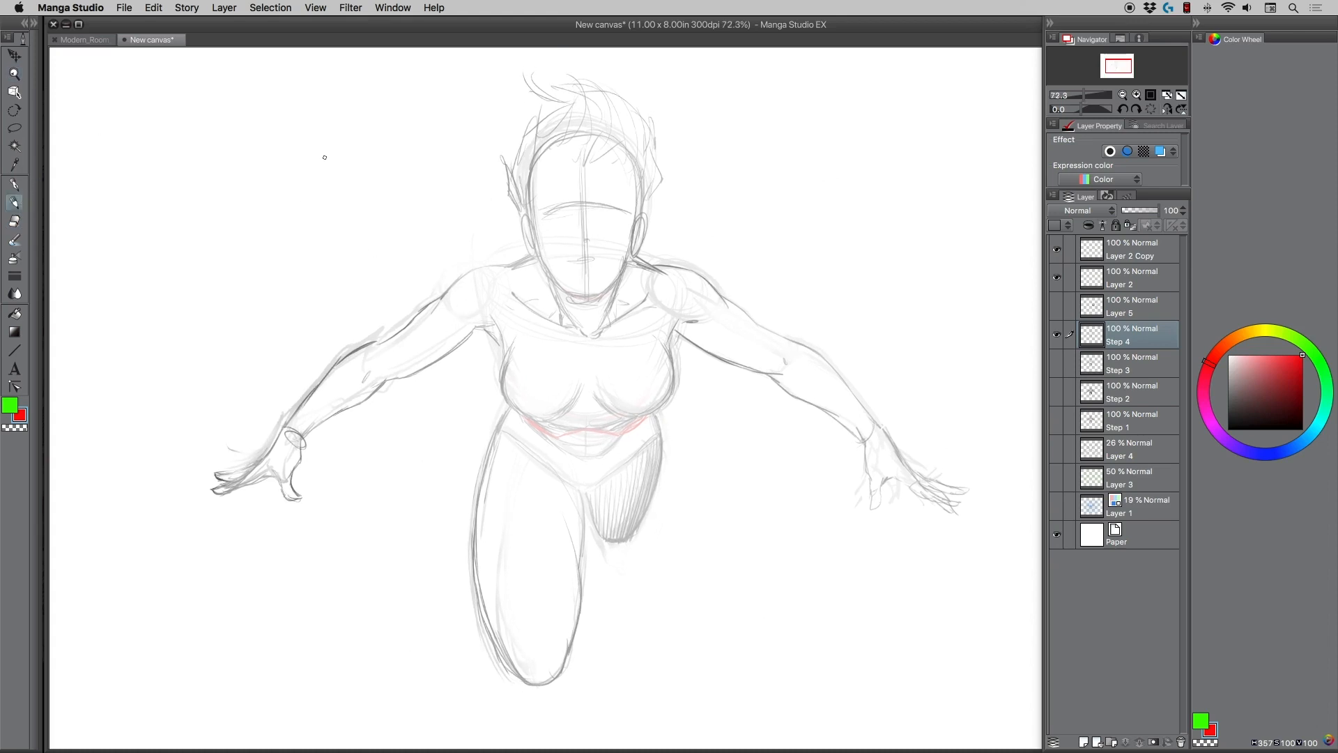
drag(539, 260, 522, 269)
key(super+z)
key(x)
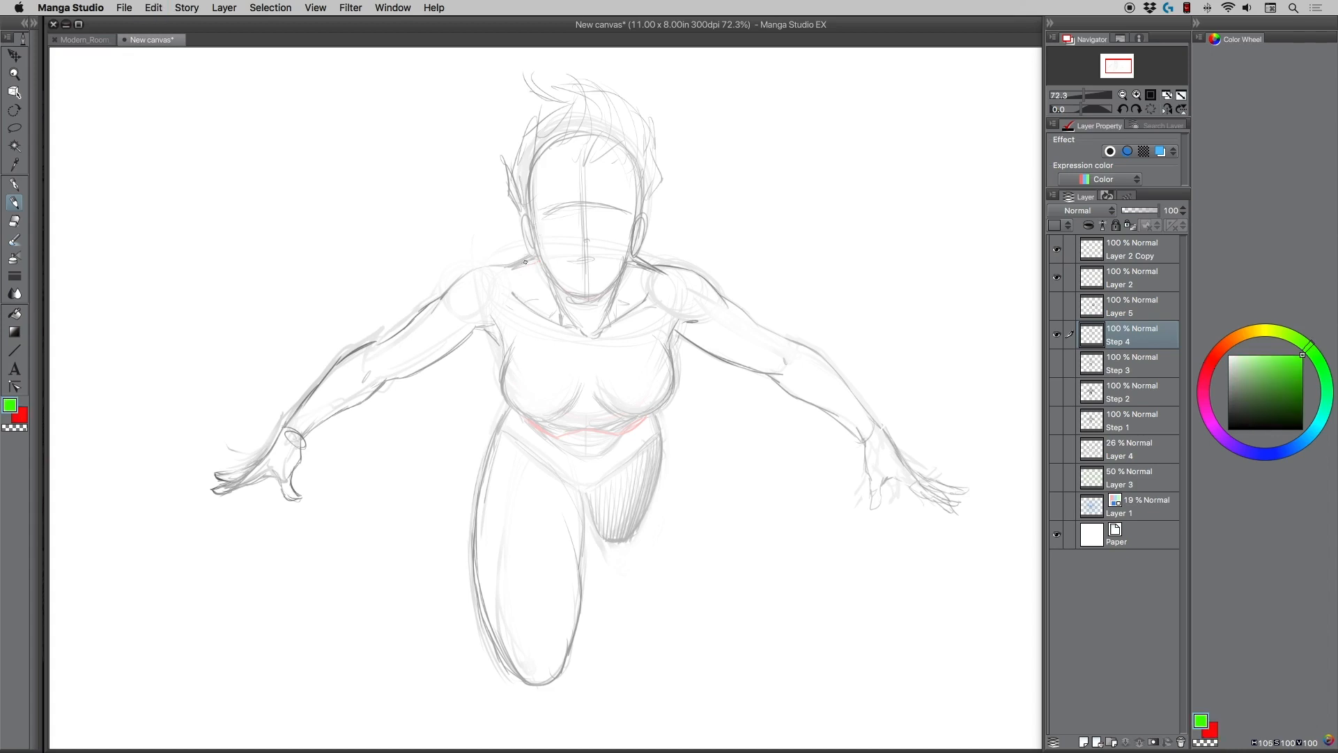
drag(539, 260, 519, 270)
key(super+z)
drag(1255, 409, 1227, 431)
mouse_move(539, 261)
mouse_down()
mouse_move(457, 281)
mouse_move(443, 297)
mouse_move(499, 322)
mouse_move(390, 379)
mouse_up()
drag(437, 302, 385, 341)
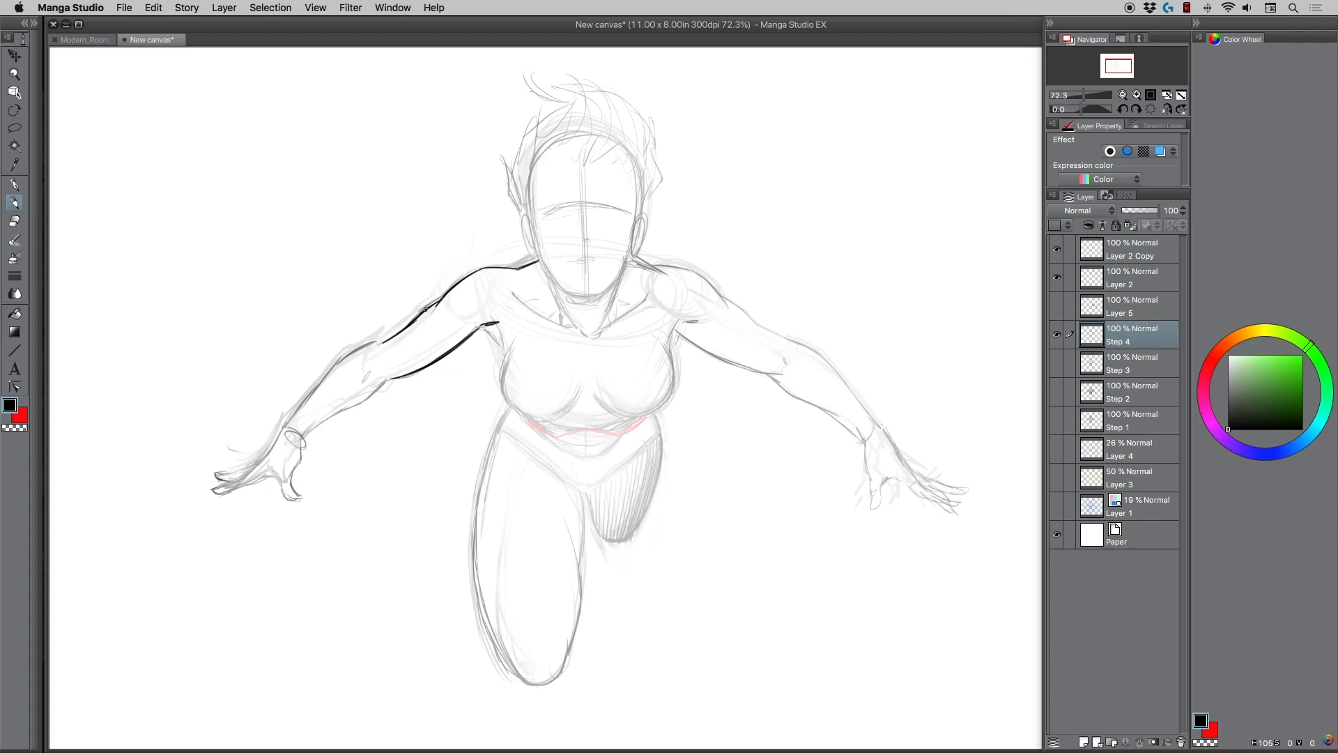
Draw bold contours for the left-hand forearm and wrist, and add the armpit and shoulder creases.
mouse_move(366, 347)
mouse_down()
mouse_move(284, 425)
mouse_move(289, 439)
mouse_move(393, 380)
mouse_move(381, 378)
mouse_up()
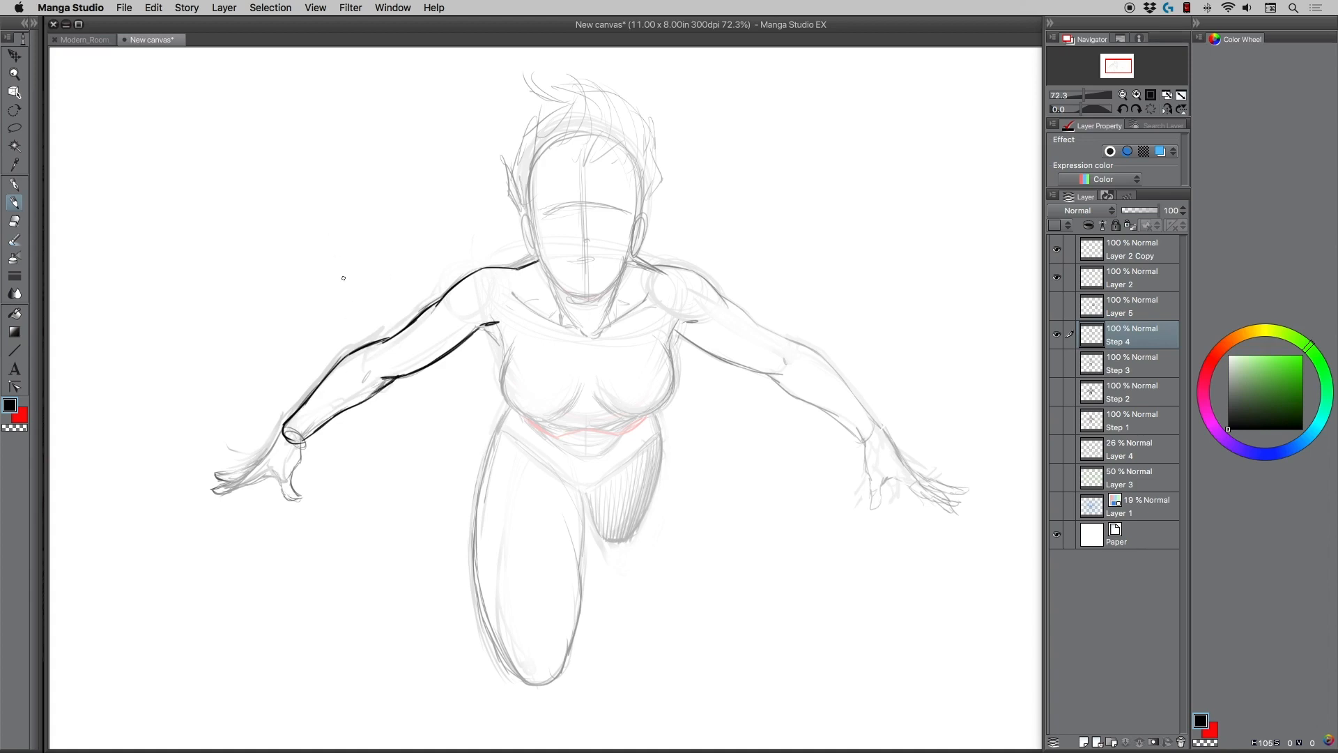
mouse_move(476, 323)
mouse_down()
mouse_move(453, 323)
mouse_move(474, 325)
mouse_up()
drag(507, 285, 518, 308)
mouse_move(296, 414)
mouse_down()
mouse_move(282, 434)
mouse_move(299, 444)
mouse_move(292, 478)
mouse_up()
Draw the bold outer sides of the chest and the curves under both breasts.
mouse_move(496, 329)
mouse_down()
mouse_move(502, 394)
mouse_move(504, 383)
mouse_move(518, 420)
mouse_move(503, 403)
mouse_move(534, 424)
mouse_move(575, 404)
mouse_move(618, 406)
mouse_up()
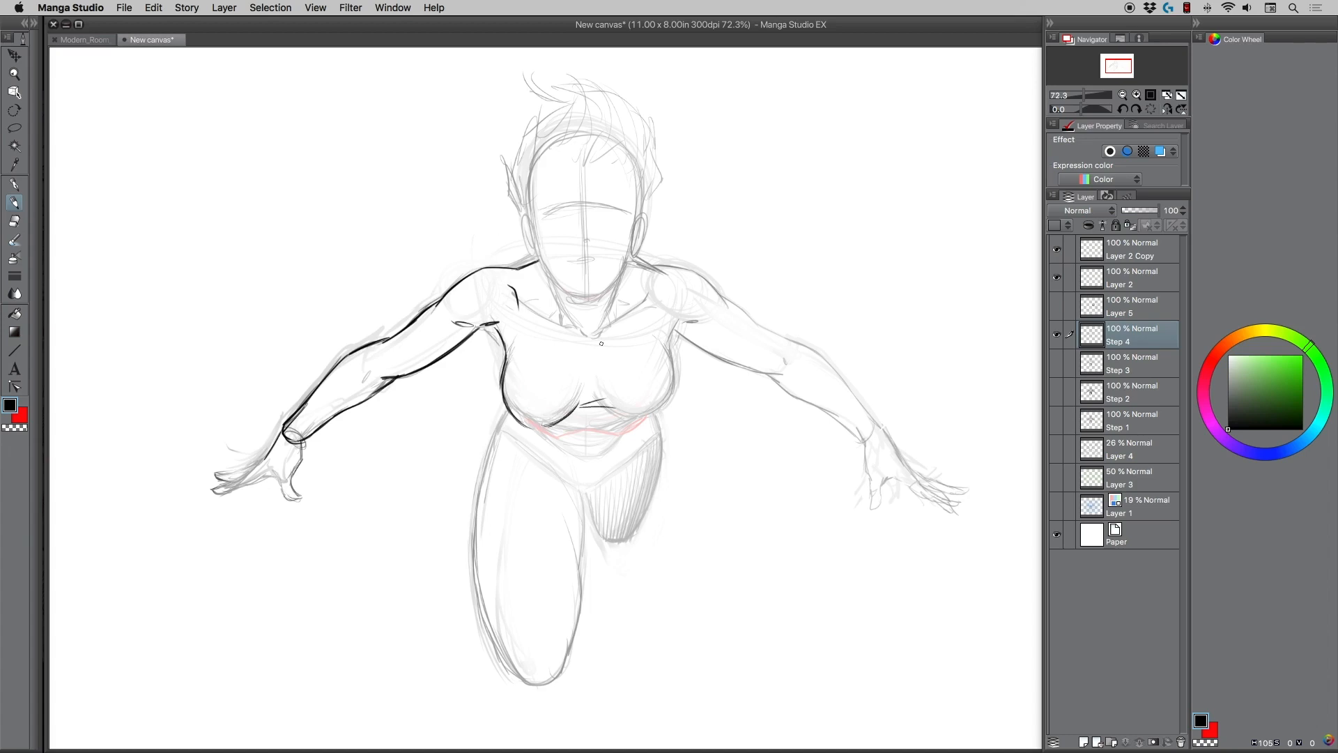
mouse_move(664, 349)
mouse_down()
mouse_move(668, 404)
mouse_move(619, 419)
mouse_move(656, 417)
mouse_move(644, 419)
mouse_up()
mouse_move(596, 409)
mouse_down()
mouse_move(609, 363)
mouse_move(598, 364)
mouse_move(680, 322)
mouse_up()
Trace the red ribcage arch in black and draw curved lines across the abdomen below it.
mouse_move(529, 425)
mouse_down()
mouse_move(509, 407)
mouse_move(556, 437)
mouse_move(640, 421)
mouse_up()
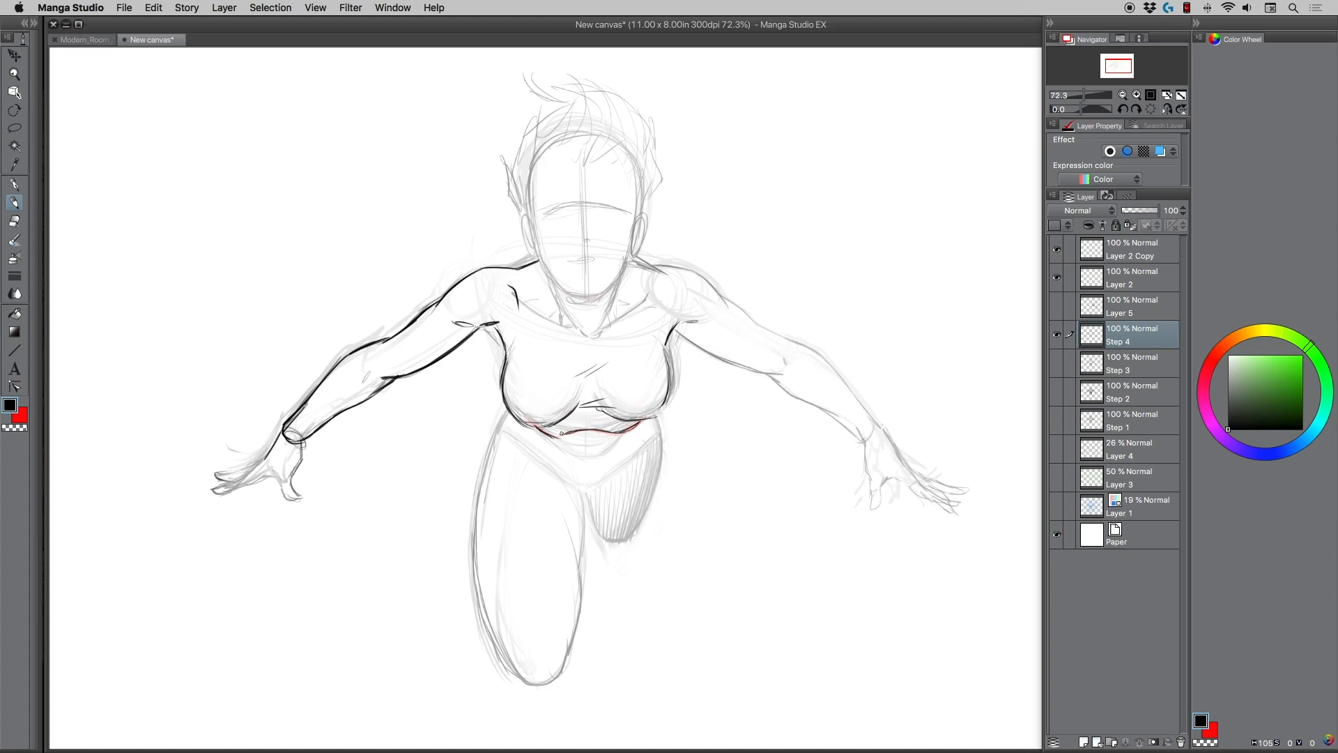
drag(561, 433, 534, 425)
drag(624, 446, 561, 458)
drag(534, 438, 573, 457)
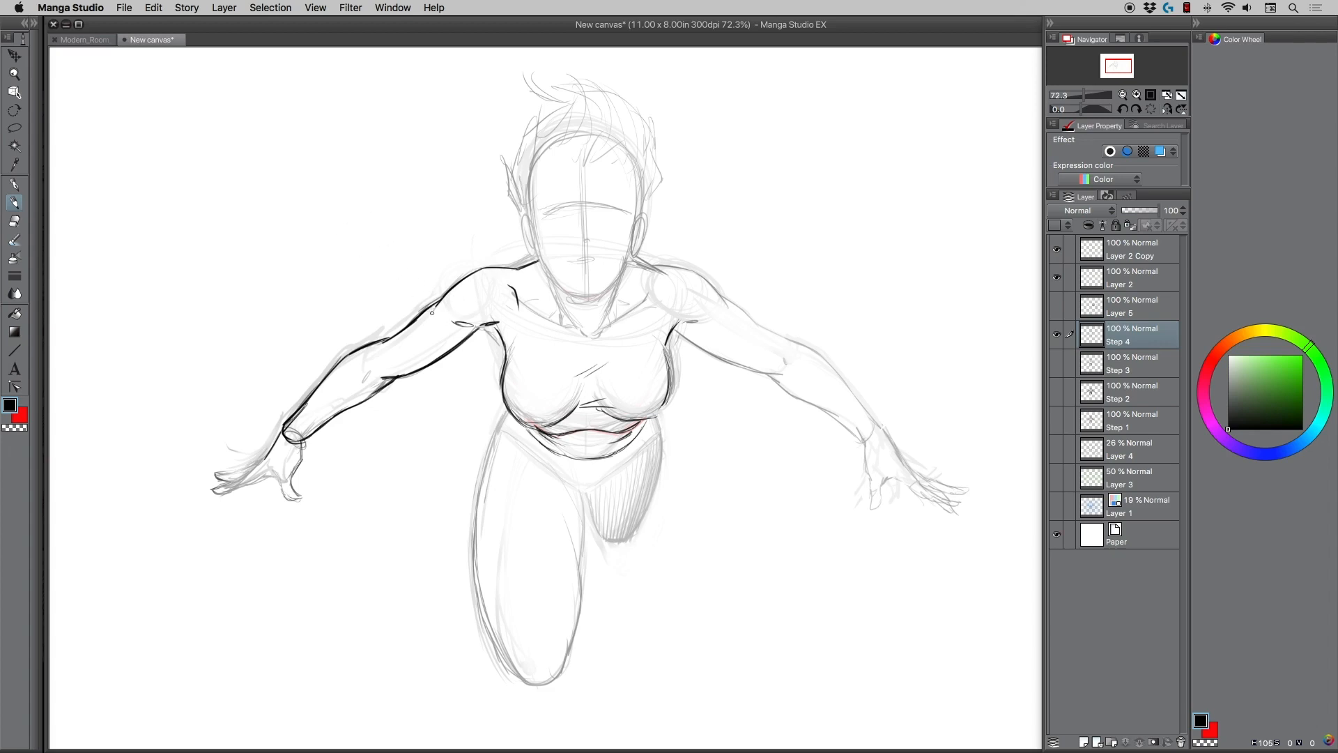
Add cross-contour bands and lengthwise form lines to the left-hand arm from the shoulder to the wrist.
mouse_move(446, 333)
mouse_down()
mouse_move(424, 310)
mouse_move(448, 353)
mouse_up()
mouse_move(436, 307)
mouse_down()
mouse_move(324, 409)
mouse_move(316, 384)
mouse_move(332, 423)
mouse_up()
drag(369, 365, 290, 438)
drag(445, 318, 371, 364)
mouse_move(441, 315)
mouse_down()
mouse_move(497, 285)
mouse_move(468, 253)
mouse_move(474, 310)
mouse_up()
drag(510, 269, 527, 299)
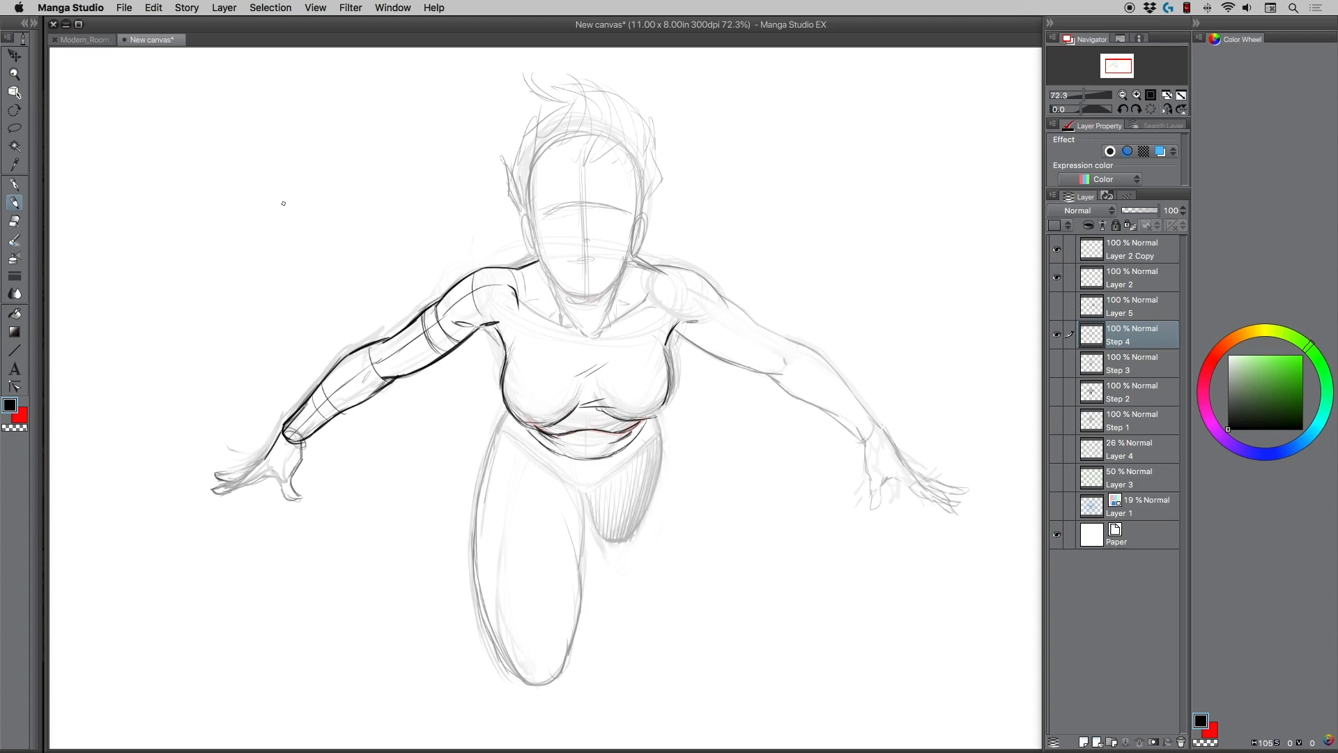
drag(285, 429, 292, 438)
Draw the V-shaped pelvis line and outline the near thigh, with its rounded knee above the sketched one.
drag(505, 403, 527, 428)
mouse_move(540, 452)
mouse_down()
mouse_move(594, 482)
mouse_move(542, 452)
mouse_move(592, 484)
mouse_move(630, 451)
mouse_move(590, 483)
mouse_move(504, 413)
mouse_move(483, 465)
mouse_up()
mouse_move(505, 410)
mouse_down()
mouse_move(481, 484)
mouse_move(486, 451)
mouse_move(478, 542)
mouse_move(476, 500)
mouse_move(502, 598)
mouse_up()
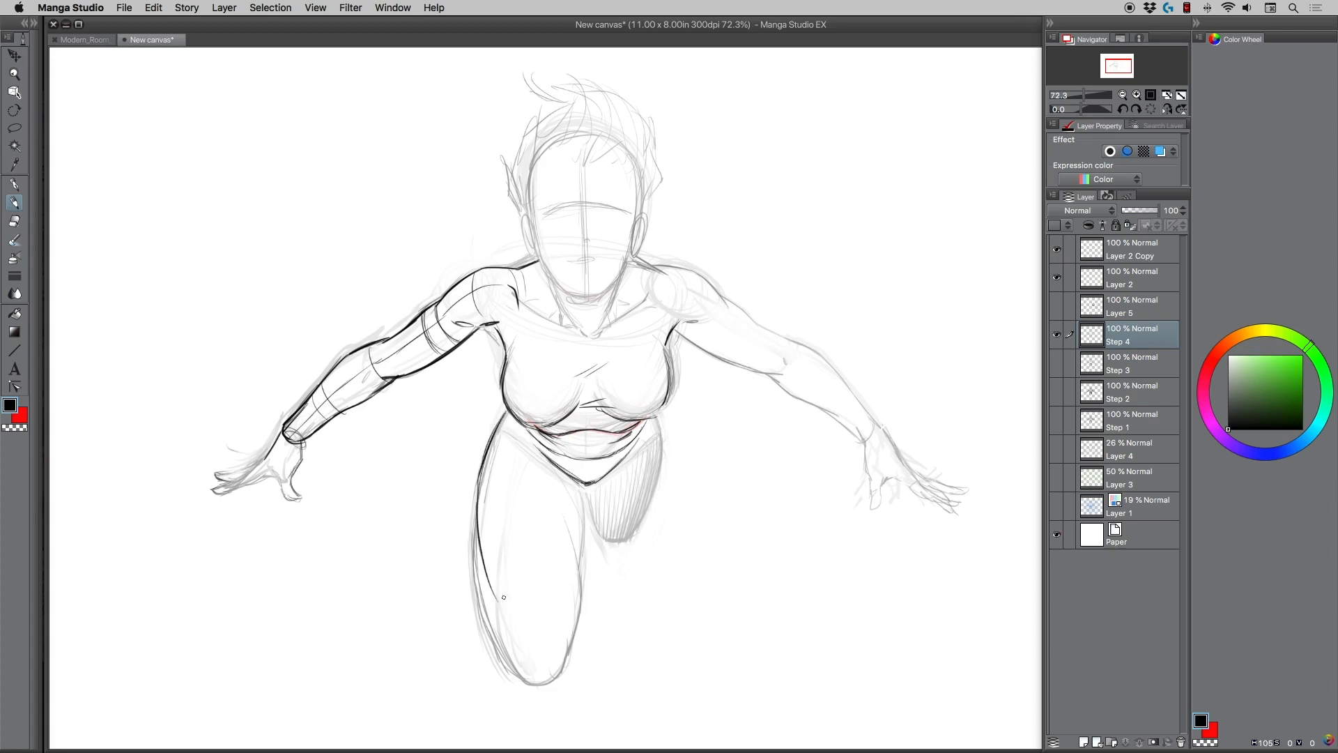
mouse_move(481, 549)
mouse_down()
mouse_move(541, 659)
mouse_move(580, 645)
mouse_move(587, 588)
mouse_up()
mouse_move(583, 634)
mouse_down()
mouse_move(589, 577)
mouse_move(586, 622)
mouse_up()
mouse_move(564, 522)
mouse_down()
mouse_move(582, 558)
mouse_move(577, 485)
mouse_move(582, 518)
mouse_up()
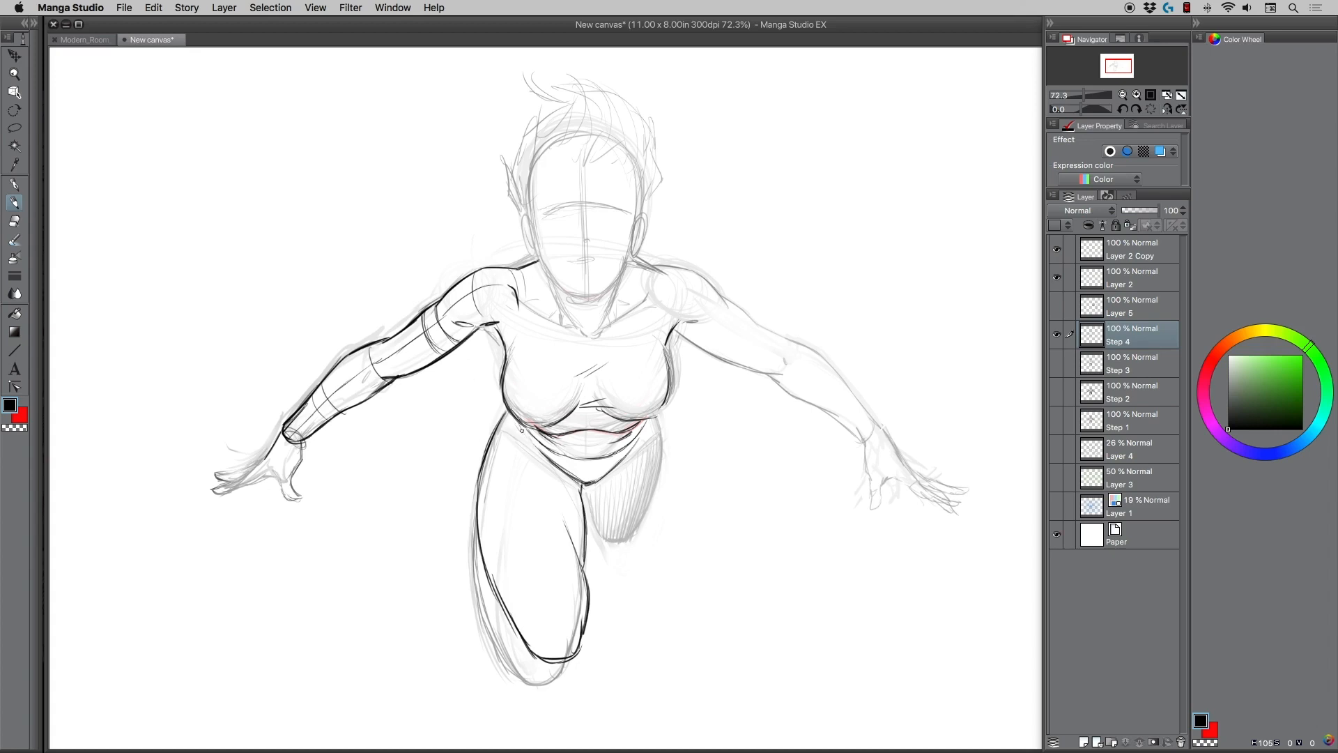
Try construction curves for the tops of the thighs across the lower chest, and undo them.
mouse_move(523, 427)
mouse_down()
mouse_move(536, 447)
mouse_move(507, 428)
mouse_move(544, 456)
mouse_move(494, 437)
mouse_move(551, 463)
mouse_move(517, 430)
mouse_move(546, 456)
mouse_move(528, 427)
mouse_move(536, 396)
mouse_up()
mouse_move(504, 414)
mouse_down()
mouse_move(622, 387)
mouse_move(645, 406)
mouse_move(608, 388)
mouse_move(655, 415)
mouse_move(662, 460)
mouse_up()
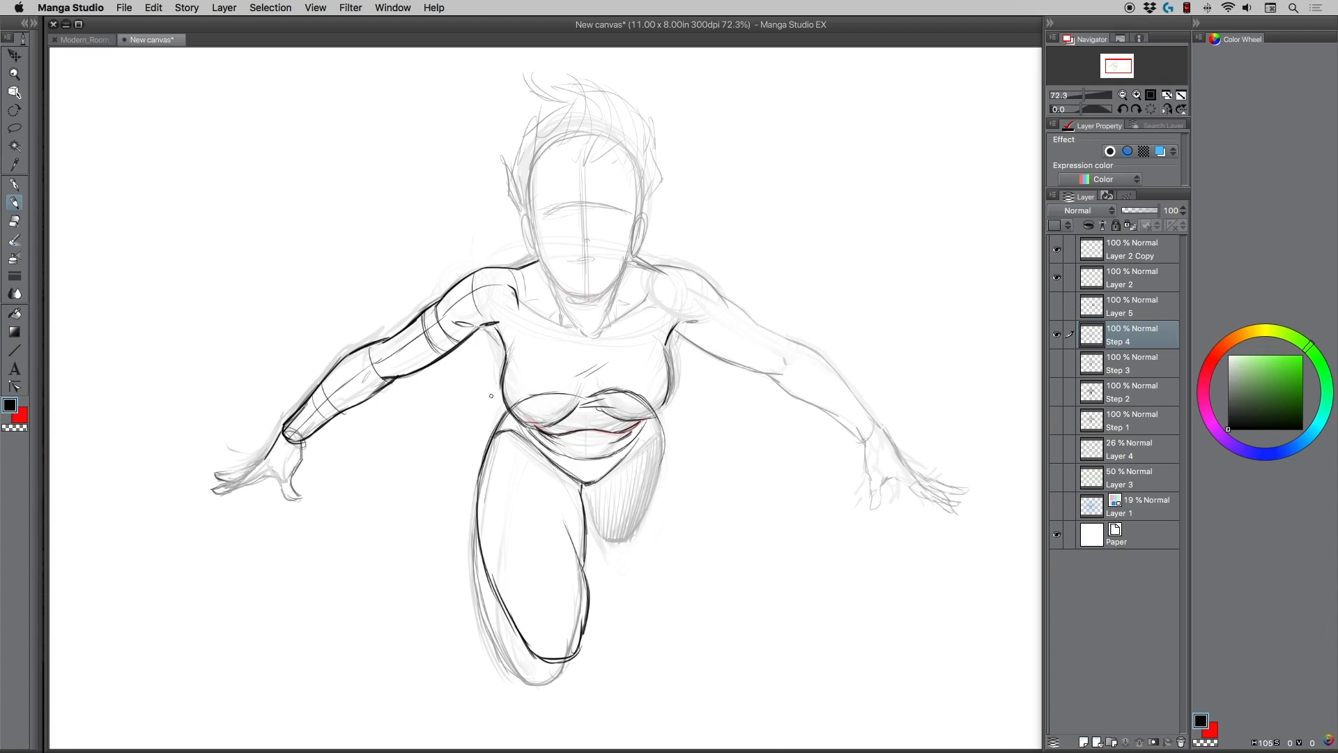
key(ctrl+z)
key(ctrl+z)
key(ctrl+z)
key(ctrl+z)
key(ctrl+z)
key(ctrl+z)
key(super+z)
key(super+z)
Try muscle lines inside the near thigh, and undo them.
mouse_move(485, 474)
mouse_down()
mouse_move(483, 510)
mouse_move(551, 568)
mouse_move(562, 467)
mouse_up()
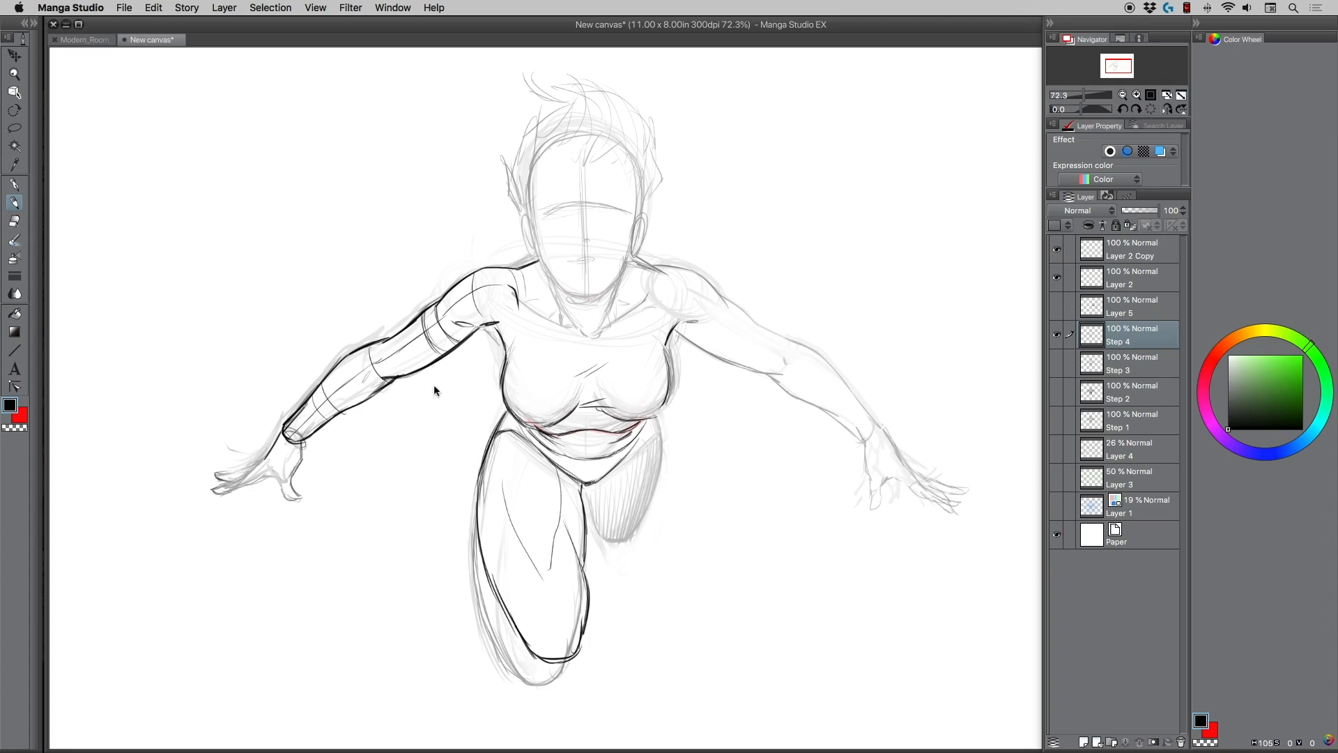
key(super+z)
key(super+z)
Erase the old grey sketch lines outside the near thigh and knee with a smaller eraser.
key(e)
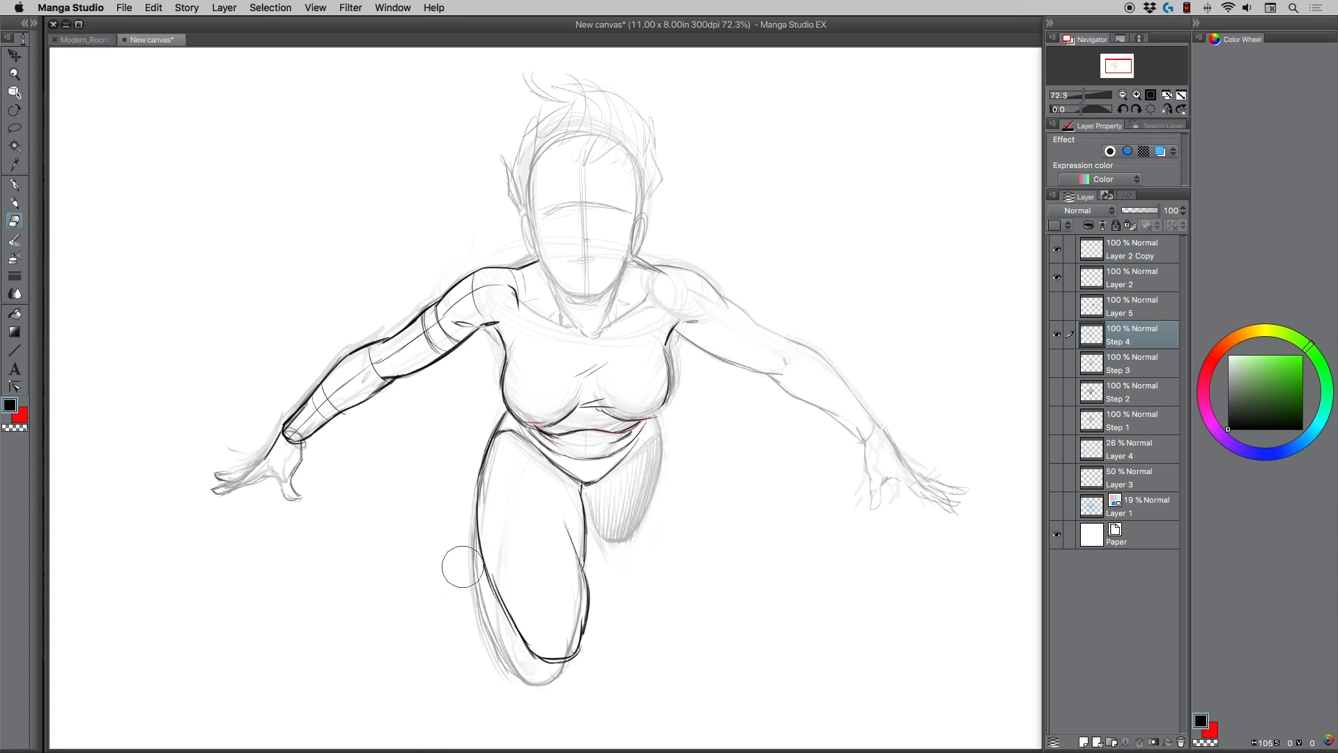
key(bracketleft)
key(bracketleft)
key(bracketleft)
mouse_move(474, 557)
mouse_down()
mouse_move(491, 639)
mouse_move(544, 678)
mouse_move(570, 640)
mouse_move(575, 580)
mouse_move(567, 645)
mouse_up()
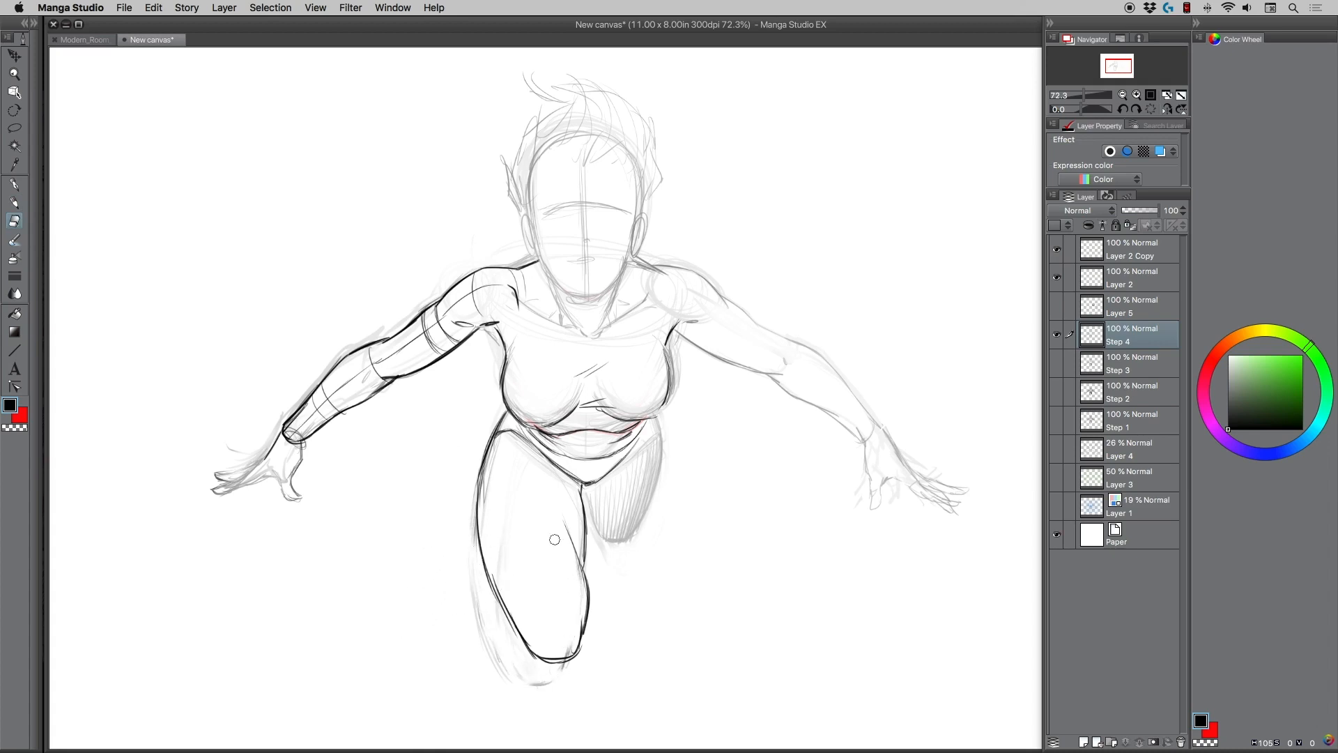
Draw the near thigh's crease and the navel, and fill the outlined receding thigh with dense vertical hatching.
click(14, 202)
drag(549, 479, 558, 544)
mouse_move(587, 485)
mouse_down()
mouse_move(594, 512)
mouse_move(622, 540)
mouse_move(659, 450)
mouse_up()
mouse_move(596, 482)
mouse_down()
mouse_move(608, 542)
mouse_move(625, 457)
mouse_move(618, 541)
mouse_move(634, 438)
mouse_move(630, 540)
mouse_move(648, 427)
mouse_move(652, 513)
mouse_move(652, 419)
mouse_up()
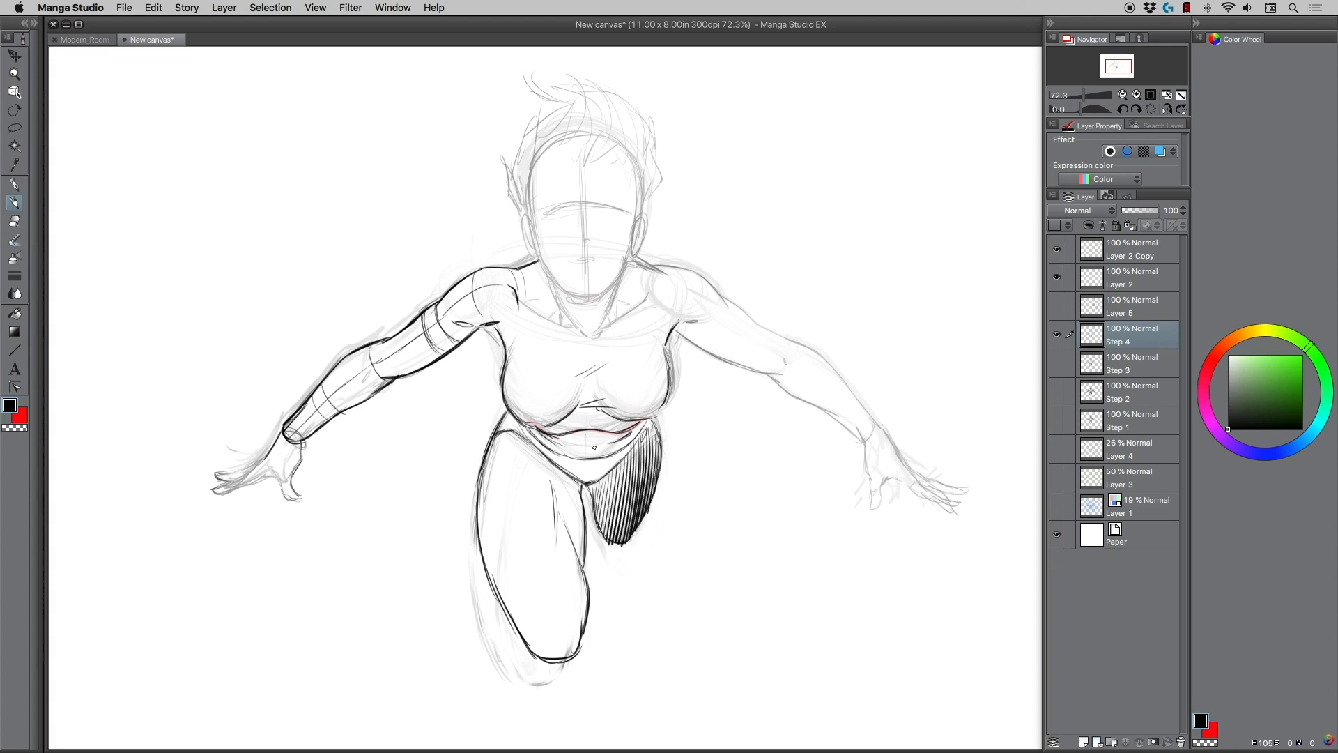
drag(594, 447, 584, 446)
Draw bold upper and lower contours of the right-hand arm from shoulder to wrist, with shoulder and elbow creases.
drag(677, 327, 774, 372)
mouse_move(665, 283)
mouse_down()
mouse_move(640, 305)
mouse_move(669, 268)
mouse_move(727, 307)
mouse_up()
mouse_move(747, 316)
mouse_down()
mouse_move(793, 345)
mouse_move(759, 369)
mouse_up()
drag(762, 373, 864, 442)
mouse_move(781, 337)
mouse_down()
mouse_move(822, 358)
mouse_move(878, 424)
mouse_up()
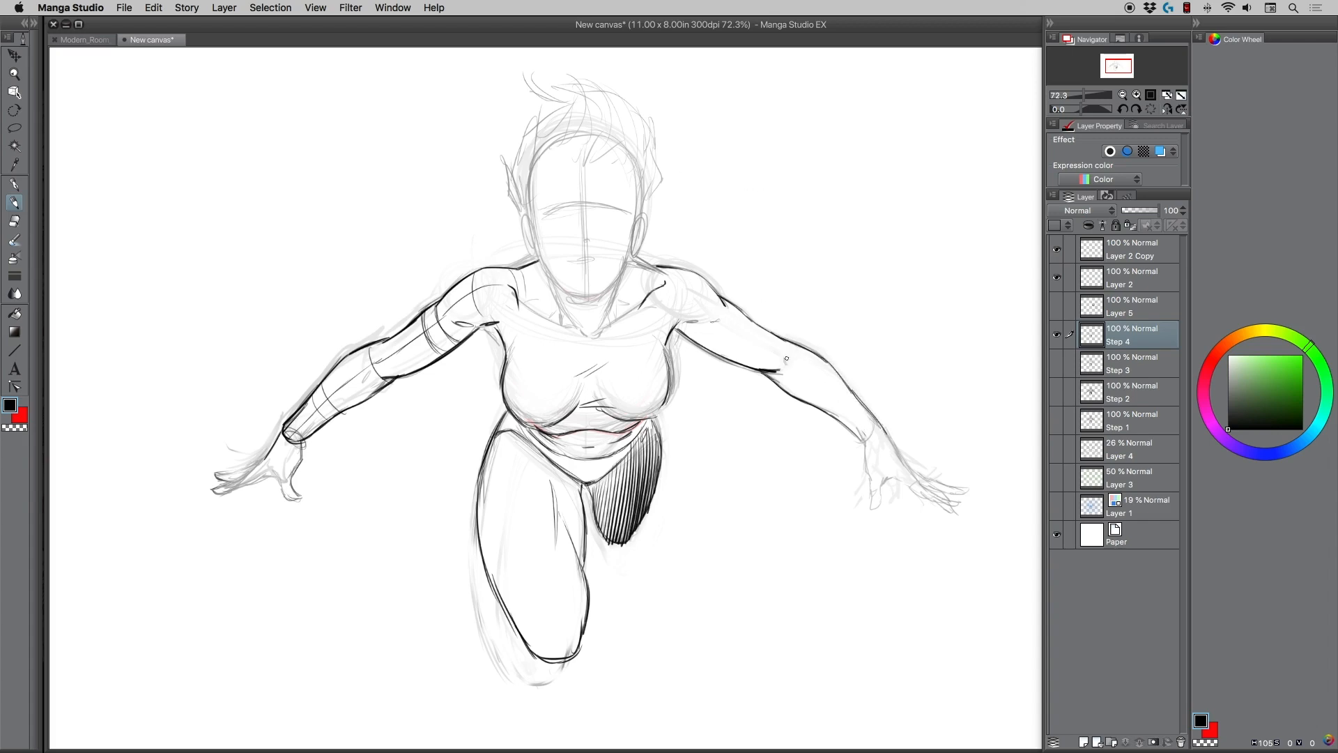
mouse_move(787, 352)
mouse_down()
mouse_move(783, 367)
mouse_move(791, 344)
mouse_up()
Draw the open right-hand hand angled downward with a separate thumb and spread fingers, redoing the lower fingers.
drag(863, 432, 881, 411)
key(super+z)
key(super+z)
mouse_move(883, 431)
mouse_down()
mouse_move(901, 463)
mouse_move(865, 443)
mouse_move(870, 510)
mouse_move(889, 482)
mouse_move(866, 498)
mouse_move(869, 484)
mouse_move(866, 505)
mouse_move(896, 482)
mouse_move(890, 438)
mouse_move(910, 465)
mouse_move(884, 426)
mouse_move(914, 477)
mouse_move(963, 506)
mouse_move(910, 491)
mouse_move(927, 503)
mouse_move(936, 489)
mouse_move(933, 518)
mouse_up()
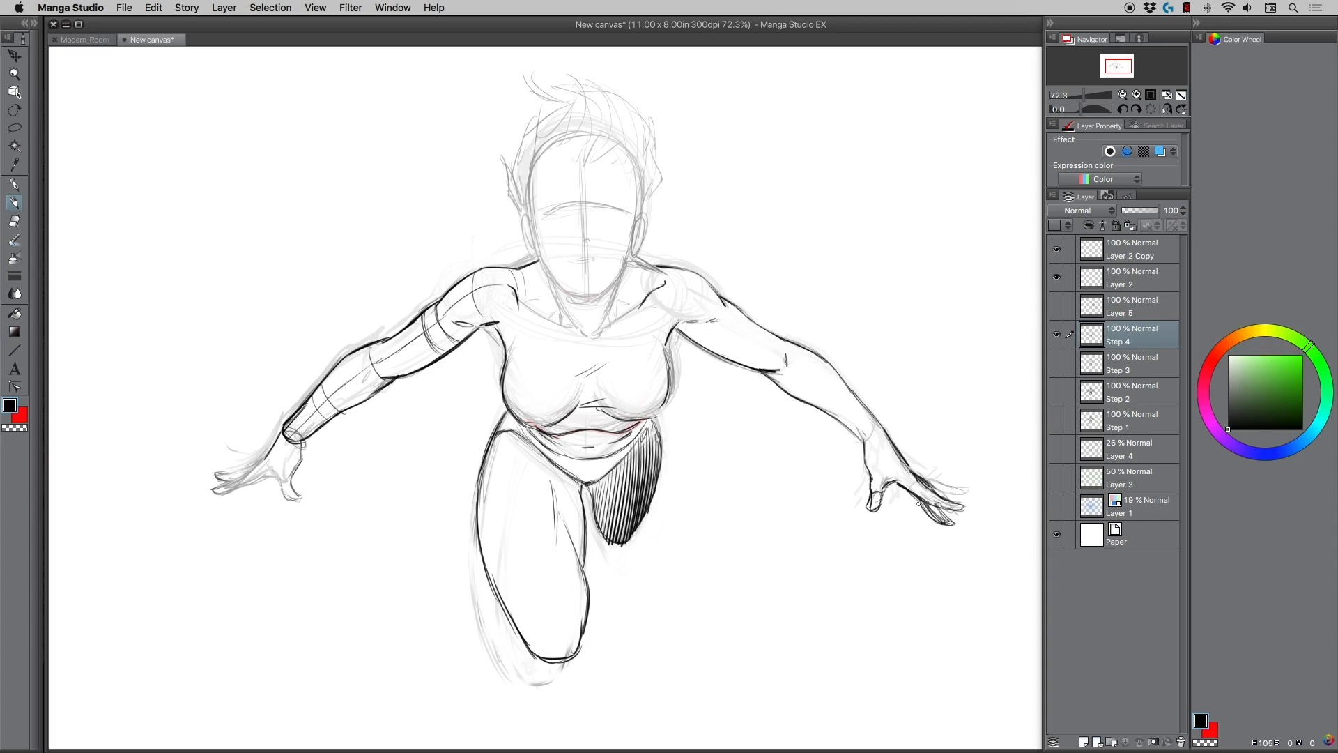
mouse_move(919, 518)
mouse_down()
mouse_move(905, 521)
mouse_move(918, 511)
mouse_up()
key(super+z)
key(super+z)
Add cross-contour bands around the right-hand upper arm and elbow, plus short strokes beside the wrist.
key(super+z)
key(super+z)
key(super+z)
mouse_move(927, 514)
mouse_down()
mouse_move(928, 536)
mouse_move(908, 489)
mouse_move(923, 510)
mouse_up()
drag(854, 426, 863, 438)
drag(747, 340, 738, 364)
mouse_move(785, 340)
mouse_down()
mouse_move(765, 375)
mouse_move(793, 364)
mouse_move(764, 377)
mouse_up()
mouse_move(879, 437)
mouse_down()
mouse_move(855, 450)
mouse_move(914, 458)
mouse_up()
drag(878, 398, 906, 439)
key(super+z)
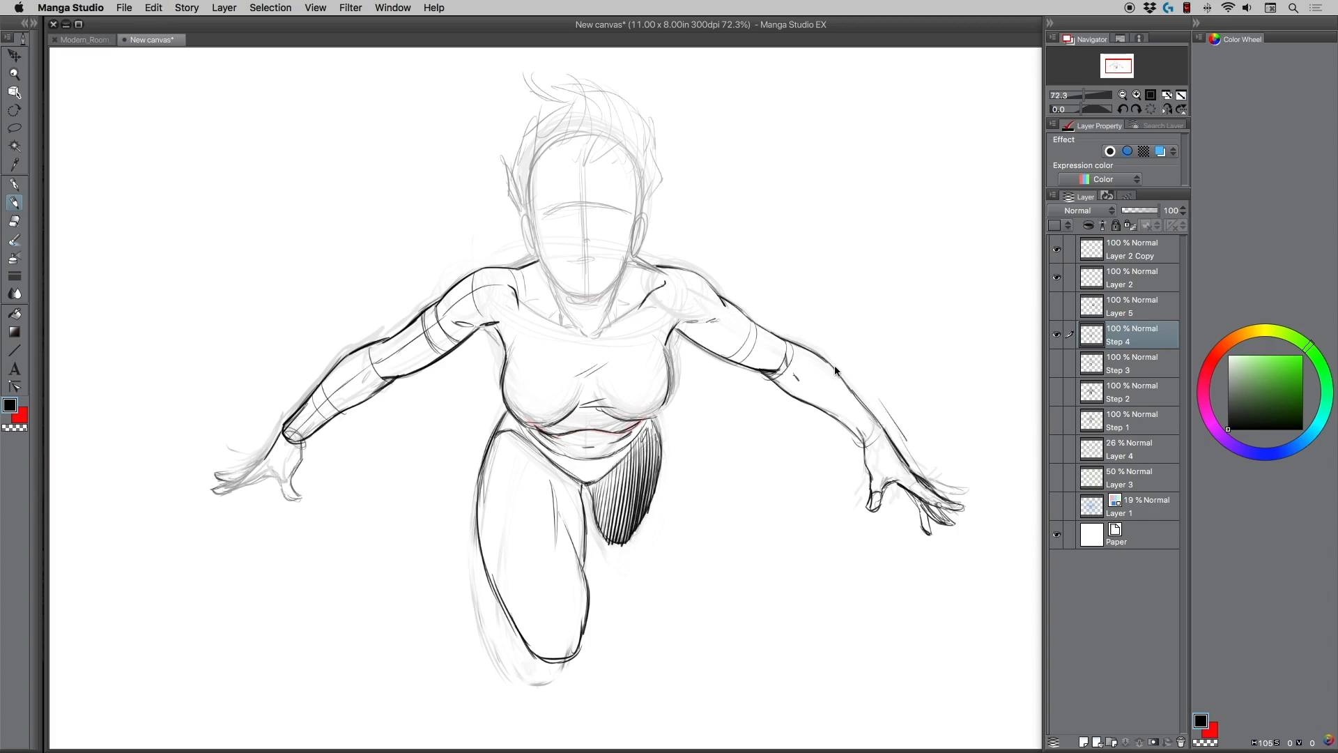
Erase both hands back to the wrists, cleaning up the right-hand wrist with a smaller eraser.
click(14, 222)
mouse_move(217, 489)
mouse_down()
mouse_move(221, 422)
mouse_move(238, 481)
mouse_move(252, 459)
mouse_move(243, 476)
mouse_move(258, 479)
mouse_move(242, 483)
mouse_move(258, 469)
mouse_move(268, 494)
mouse_move(300, 470)
mouse_up()
key(bracketleft)
key(bracketleft)
key(bracketleft)
mouse_move(857, 455)
mouse_down()
mouse_move(869, 482)
mouse_move(900, 442)
mouse_move(904, 522)
mouse_move(943, 467)
mouse_move(957, 483)
mouse_move(943, 547)
mouse_move(935, 488)
mouse_move(915, 529)
mouse_move(909, 462)
mouse_move(876, 520)
mouse_move(962, 515)
mouse_move(848, 506)
mouse_move(872, 488)
mouse_move(862, 444)
mouse_move(872, 420)
mouse_move(865, 446)
mouse_up()
Redraw the rounded ends of both wrists in black with short dashed marks across them.
click(16, 202)
drag(280, 429, 307, 442)
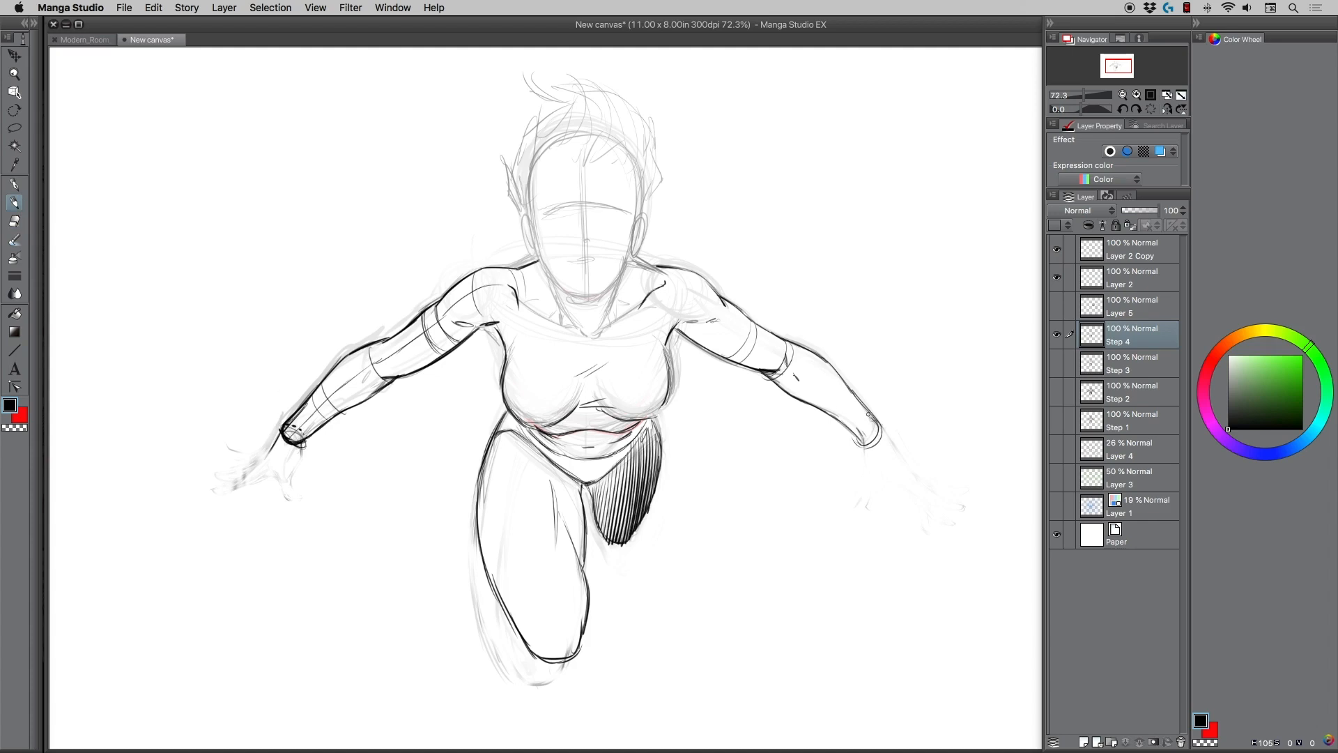
drag(869, 423, 860, 430)
mouse_move(849, 345)
mouse_down()
mouse_move(895, 389)
mouse_move(887, 320)
mouse_move(913, 380)
mouse_move(926, 377)
mouse_move(918, 415)
mouse_move(891, 390)
mouse_up()
key(super+z)
key(super+z)
key(super+z)
key(super+z)
Draw the right-hand hand reaching sideways from the wrist with outstretched fingers and a thumb.
mouse_move(871, 416)
mouse_down()
mouse_move(910, 414)
mouse_move(924, 433)
mouse_move(884, 451)
mouse_move(919, 438)
mouse_move(913, 421)
mouse_move(876, 416)
mouse_move(893, 448)
mouse_move(910, 417)
mouse_move(928, 433)
mouse_move(864, 446)
mouse_move(871, 415)
mouse_up()
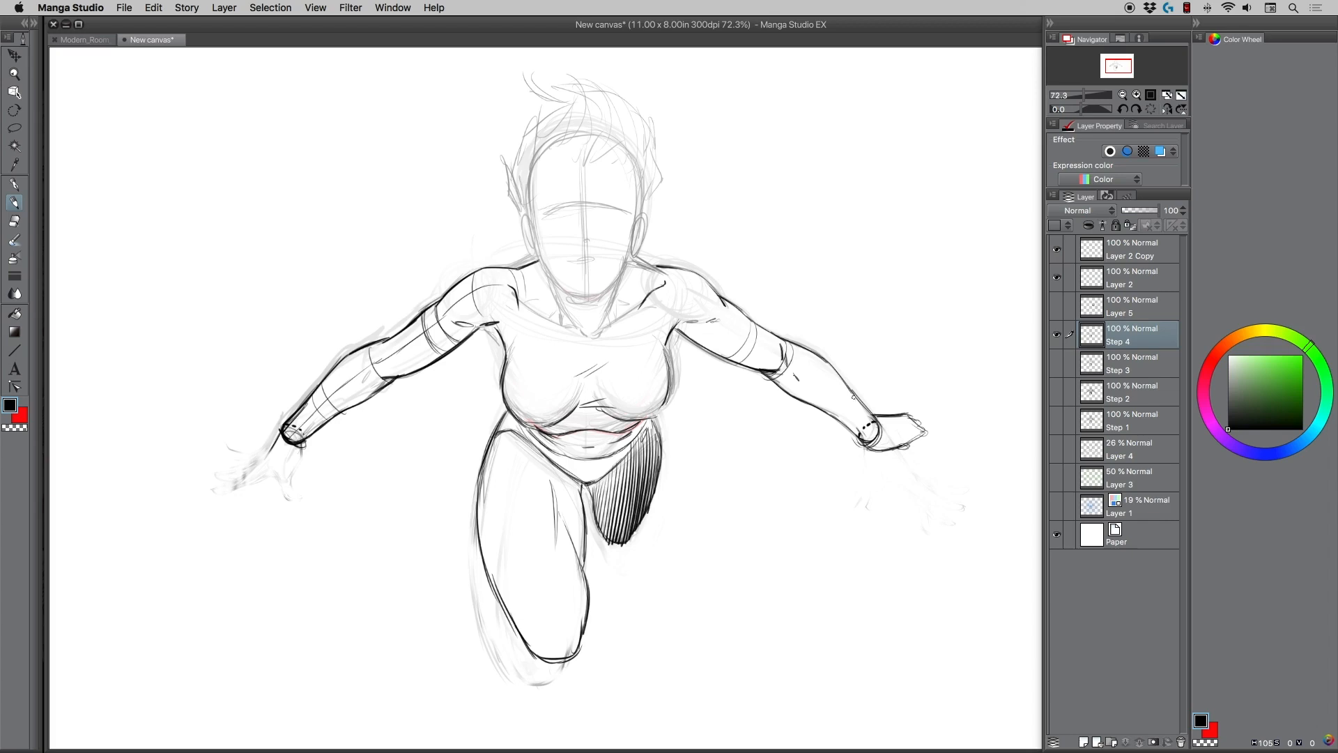
mouse_move(871, 448)
mouse_down()
mouse_move(926, 459)
mouse_move(904, 442)
mouse_move(929, 459)
mouse_move(921, 425)
mouse_move(968, 426)
mouse_move(925, 438)
mouse_up()
mouse_move(967, 427)
mouse_down()
mouse_move(915, 429)
mouse_move(947, 422)
mouse_move(926, 420)
mouse_move(881, 451)
mouse_up()
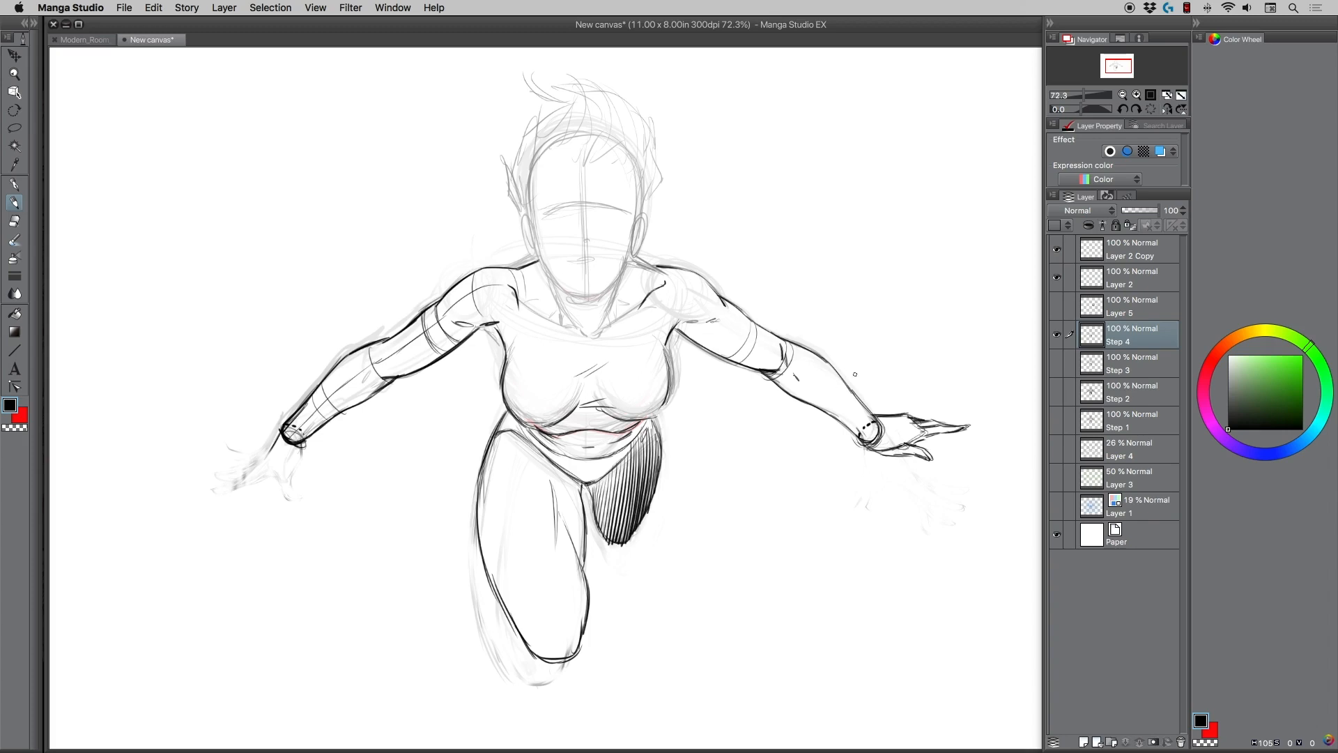
Try strokes above the right-hand forearm and hand, and undo them.
mouse_move(855, 365)
mouse_down()
mouse_move(870, 388)
mouse_move(927, 401)
mouse_up()
key(ctrl+z)
key(ctrl+z)
key(ctrl+z)
key(ctrl+z)
Reinforce the contour where the right-hand forearm meets the wrist.
mouse_move(879, 428)
mouse_down()
mouse_move(865, 444)
mouse_move(833, 414)
mouse_move(857, 399)
mouse_up()
mouse_move(877, 423)
mouse_down()
mouse_move(862, 403)
mouse_move(882, 435)
mouse_up()
mouse_move(868, 406)
mouse_down()
mouse_move(888, 412)
mouse_move(864, 404)
mouse_up()
key(super+z)
Draw a clenched fist with thumb and knuckles at the end of the left-hand arm.
mouse_move(282, 425)
mouse_down()
mouse_move(261, 467)
mouse_move(294, 481)
mouse_move(302, 458)
mouse_up()
mouse_move(300, 463)
mouse_down()
mouse_move(302, 444)
mouse_move(295, 474)
mouse_move(261, 481)
mouse_move(286, 494)
mouse_move(301, 490)
mouse_move(298, 472)
mouse_up()
mouse_move(303, 466)
mouse_down()
mouse_move(298, 439)
mouse_move(286, 490)
mouse_up()
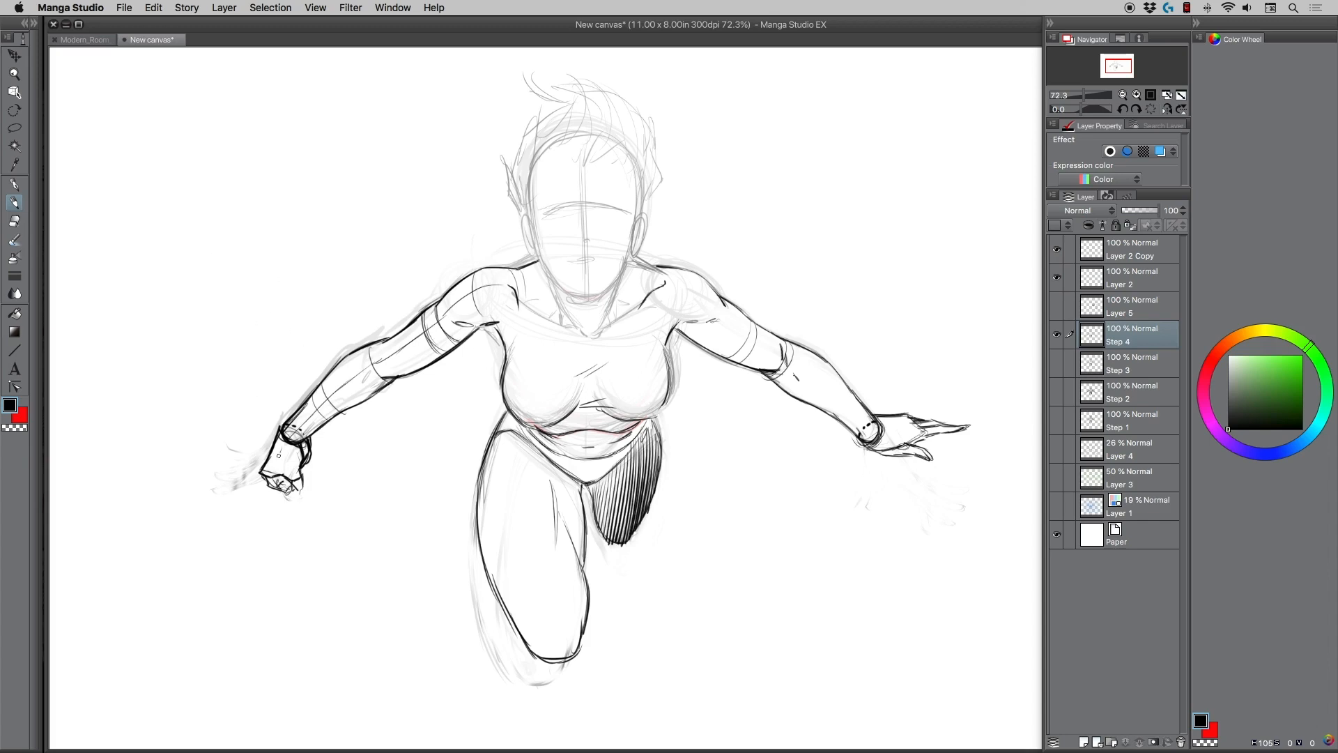
drag(277, 463, 280, 446)
drag(268, 484, 302, 494)
mouse_move(265, 421)
mouse_down()
mouse_move(293, 413)
mouse_move(257, 415)
mouse_up()
key(super+z)
key(super+z)
Draw bold collarbones meeting at the base of the neck, undoing the extra strokes on the chest.
mouse_move(521, 302)
mouse_down()
mouse_move(586, 338)
mouse_move(602, 295)
mouse_move(635, 313)
mouse_up()
mouse_move(568, 359)
mouse_down()
mouse_move(573, 381)
mouse_move(593, 389)
mouse_up()
key(super+z)
key(super+z)
key(super+z)
key(super+z)
Reinforce the outer sides of the chest and the curve under the left-hand breast.
drag(670, 383, 660, 414)
drag(667, 355, 663, 413)
drag(509, 350, 501, 375)
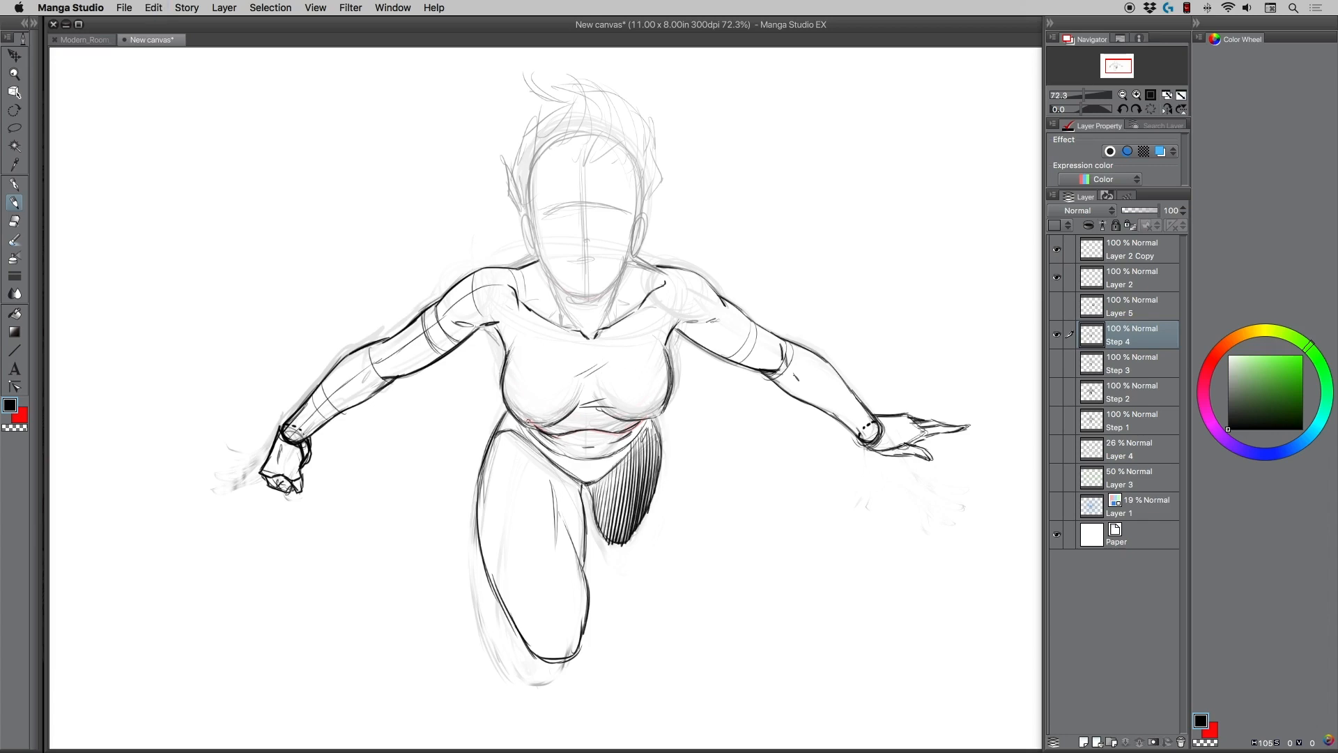
drag(556, 419, 578, 397)
Draw the neck lines and a bold oval outline of the head down to the chin.
mouse_move(613, 301)
mouse_down()
mouse_move(603, 322)
mouse_move(570, 326)
mouse_move(603, 325)
mouse_up()
mouse_move(634, 262)
mouse_down()
mouse_move(654, 270)
mouse_move(584, 295)
mouse_move(558, 280)
mouse_move(535, 244)
mouse_move(531, 171)
mouse_move(531, 193)
mouse_move(551, 143)
mouse_move(627, 142)
mouse_move(630, 264)
mouse_up()
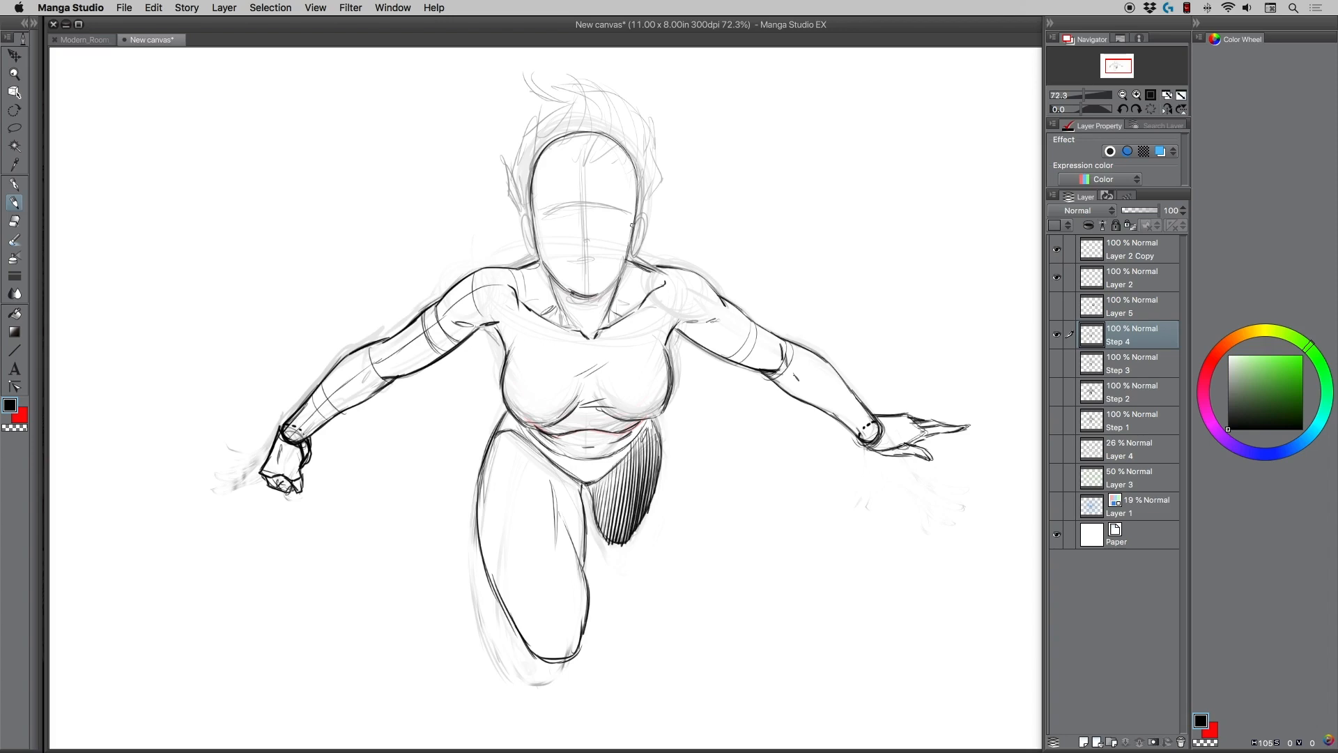
mouse_move(636, 181)
mouse_down()
mouse_move(629, 264)
mouse_move(596, 294)
mouse_up()
mouse_move(628, 261)
mouse_down()
mouse_move(599, 295)
mouse_move(573, 287)
mouse_move(536, 231)
mouse_move(534, 162)
mouse_move(607, 148)
mouse_move(631, 201)
mouse_move(627, 258)
mouse_move(634, 238)
mouse_move(613, 273)
mouse_move(578, 287)
mouse_move(604, 322)
mouse_up()
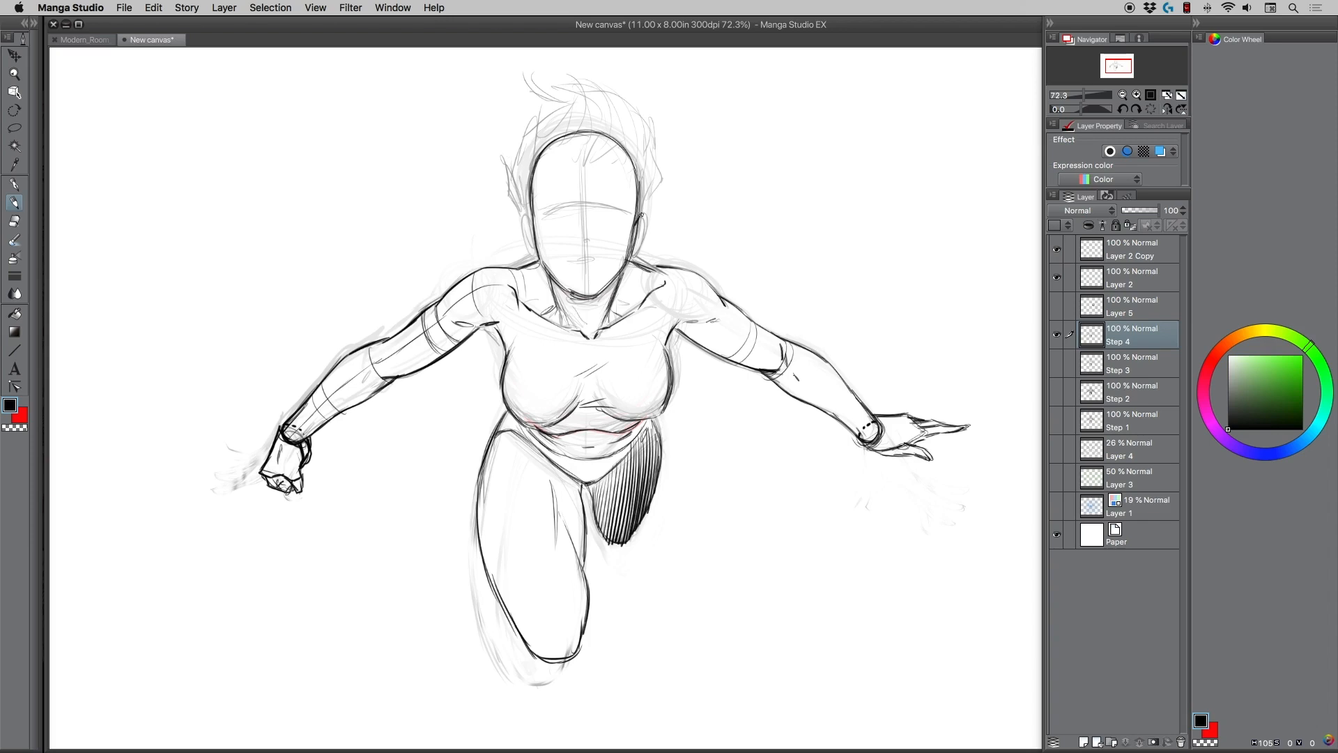
Draw both ears and sketch the swept-up hair around the sides and top of the head.
drag(641, 215, 647, 213)
drag(646, 216, 633, 253)
mouse_move(531, 208)
mouse_down()
mouse_move(525, 241)
mouse_move(510, 155)
mouse_move(533, 114)
mouse_up()
drag(534, 162, 530, 177)
mouse_move(526, 141)
mouse_down()
mouse_move(582, 103)
mouse_move(567, 123)
mouse_move(589, 93)
mouse_up()
mouse_move(583, 79)
mouse_down()
mouse_move(584, 116)
mouse_move(612, 133)
mouse_move(596, 146)
mouse_move(651, 112)
mouse_move(649, 151)
mouse_up()
mouse_move(643, 122)
mouse_down()
mouse_move(632, 161)
mouse_move(652, 151)
mouse_move(642, 210)
mouse_up()
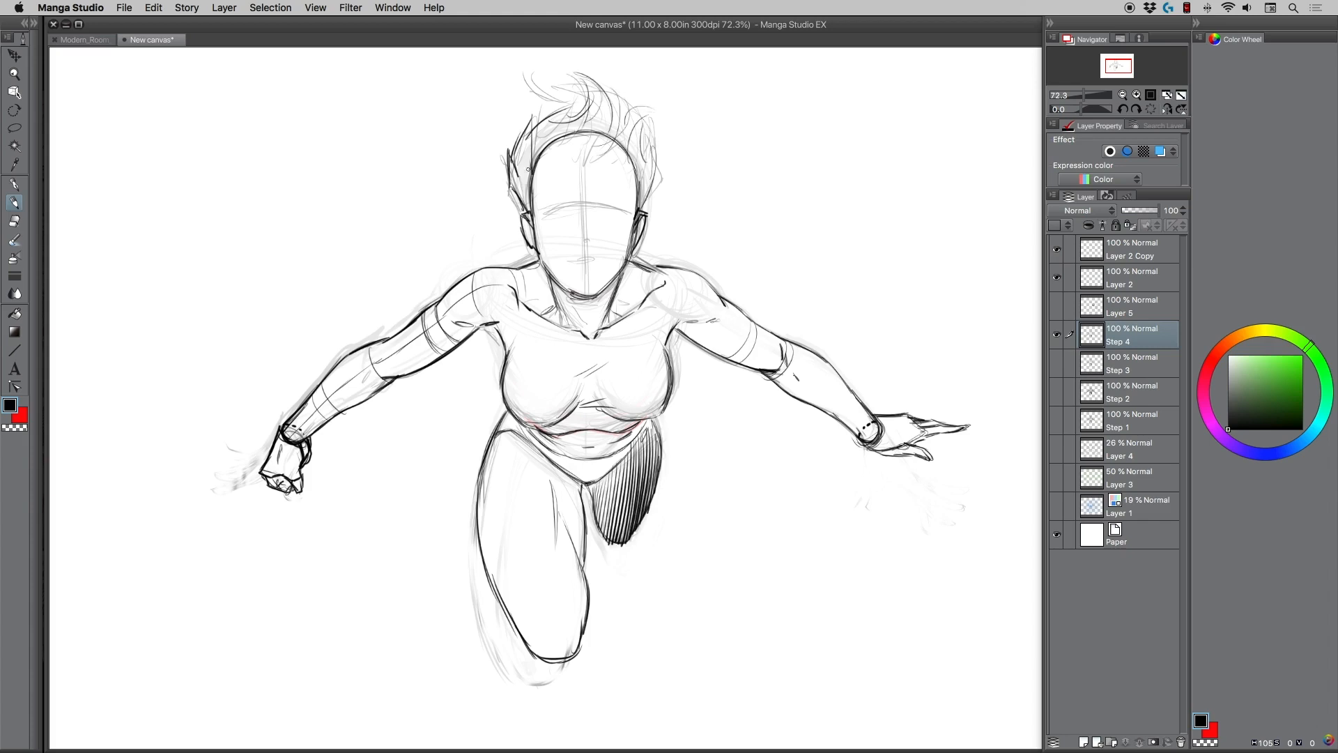
Add hair strands across the forehead and darken the spiky hair on the left-hand side of the head.
mouse_move(540, 186)
mouse_down()
mouse_move(555, 156)
mouse_move(580, 148)
mouse_move(617, 146)
mouse_move(602, 160)
mouse_move(626, 160)
mouse_up()
mouse_move(533, 181)
mouse_down()
mouse_move(574, 83)
mouse_move(547, 74)
mouse_up()
mouse_move(539, 182)
mouse_down()
mouse_move(527, 223)
mouse_move(519, 213)
mouse_up()
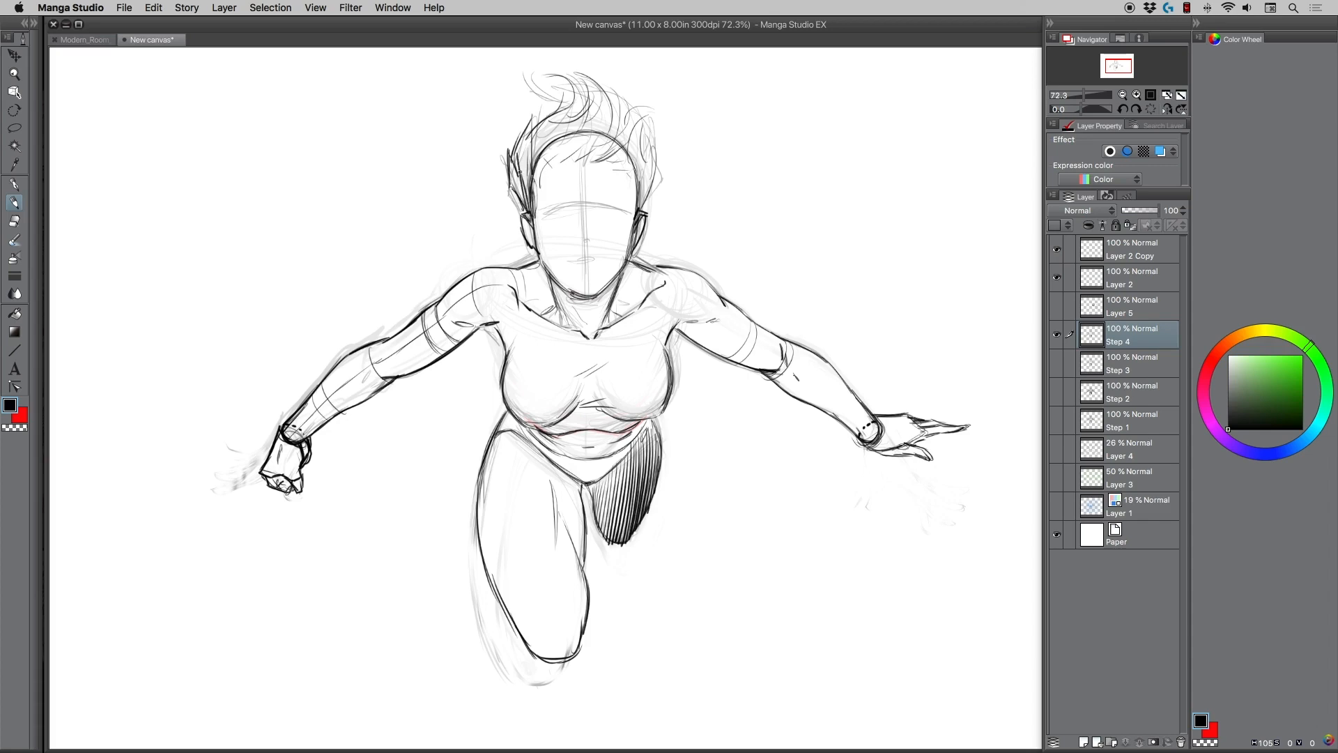
drag(524, 154, 519, 198)
Erase the stray outer hair lines on both sides of the head.
key(e)
mouse_move(496, 150)
mouse_down()
mouse_move(507, 168)
mouse_move(515, 201)
mouse_up()
drag(657, 154, 661, 187)
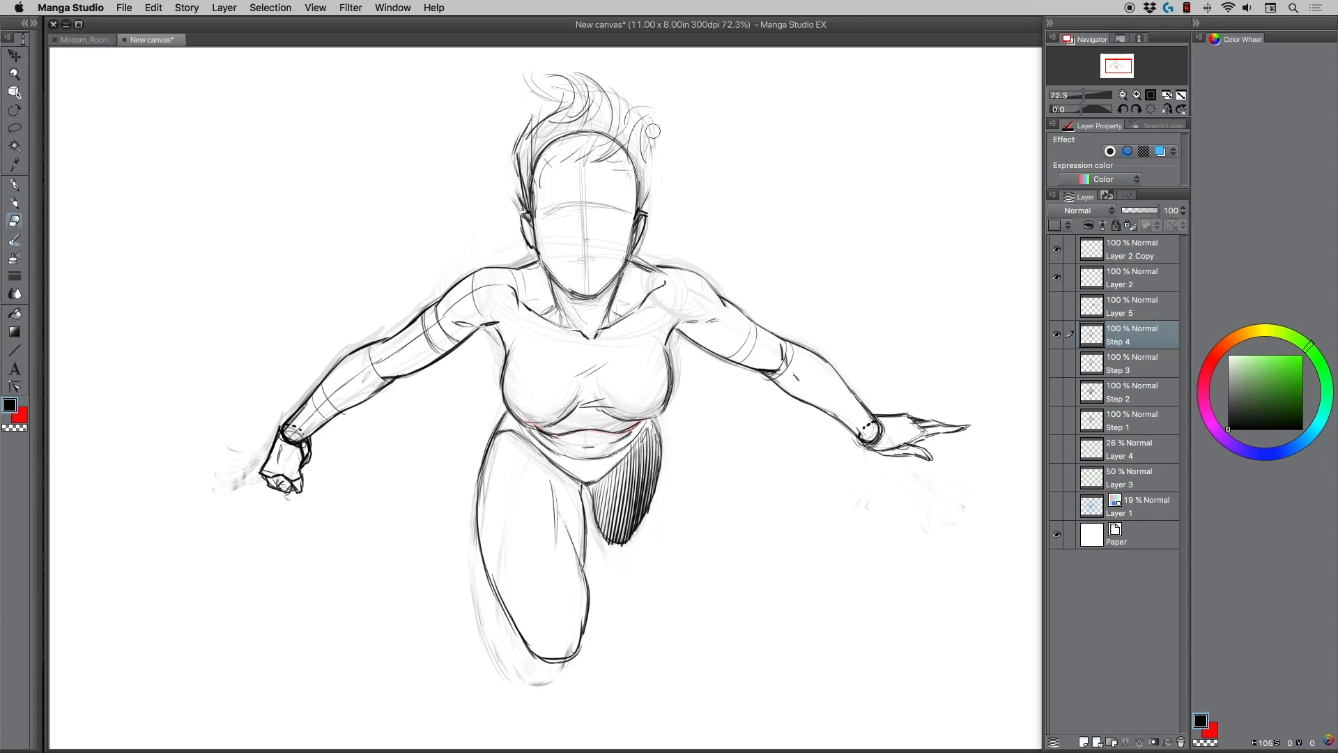
mouse_move(517, 165)
mouse_down()
mouse_move(580, 129)
mouse_move(612, 139)
mouse_move(585, 125)
mouse_move(550, 139)
mouse_move(532, 192)
mouse_up()
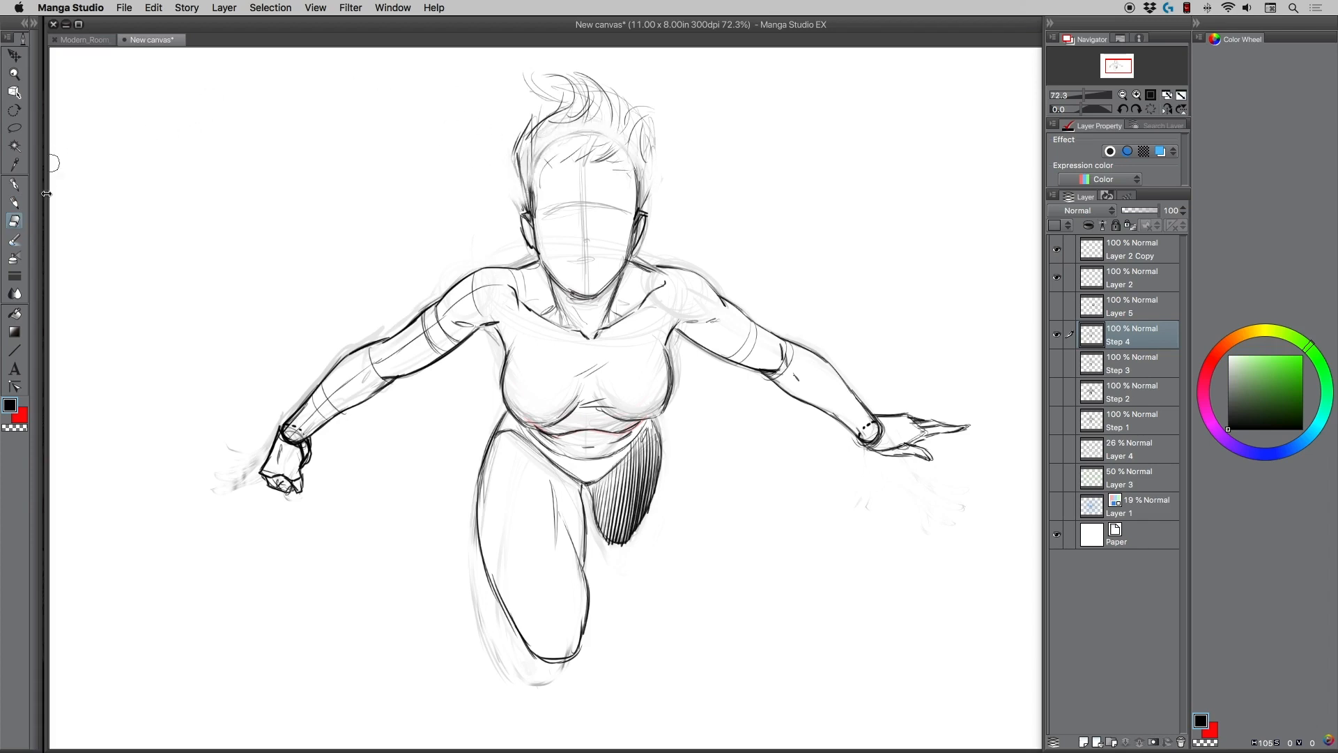
Draw rough overlapping circles around the clenched fist.
click(14, 202)
mouse_move(237, 414)
mouse_down()
mouse_move(369, 502)
mouse_move(383, 453)
mouse_move(363, 537)
mouse_move(280, 561)
mouse_up()
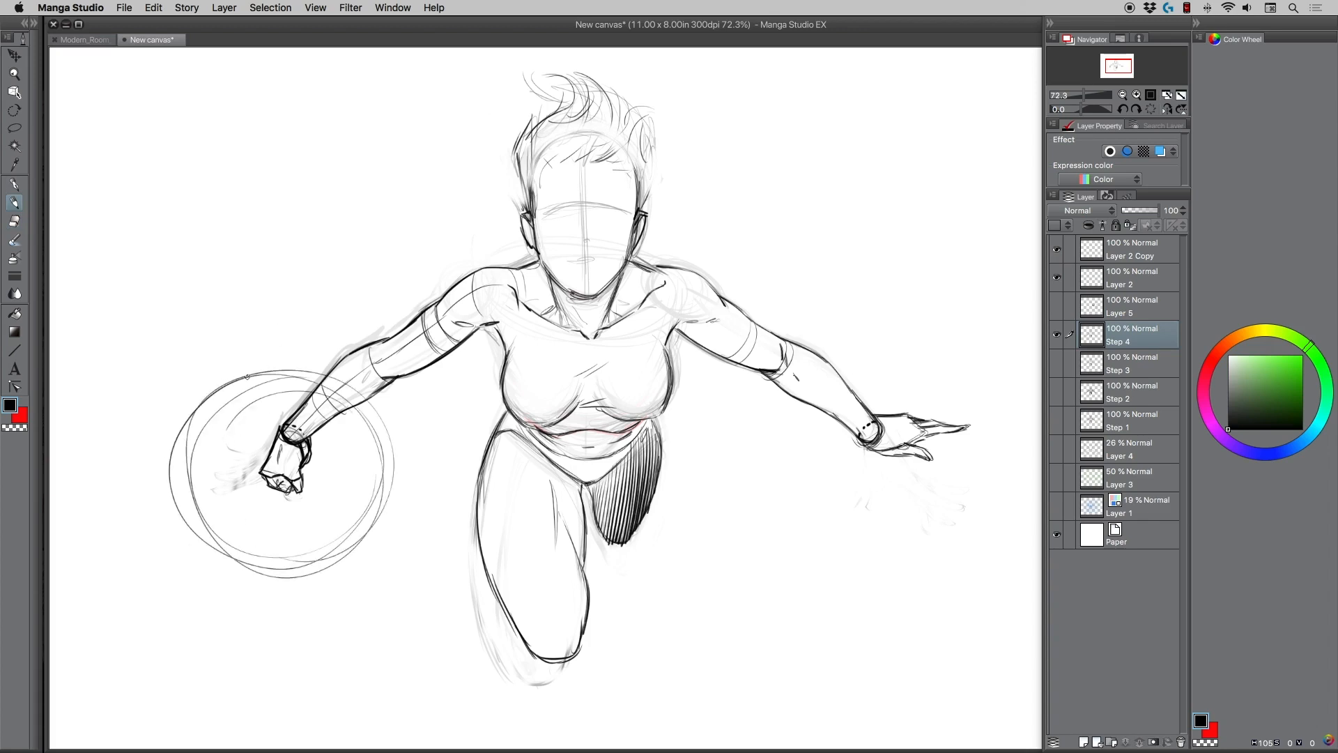
Try an angular outline around the outstretched right-hand hand, and undo it.
mouse_move(872, 398)
mouse_down()
mouse_move(934, 375)
mouse_move(1040, 399)
mouse_up()
mouse_move(877, 463)
mouse_down()
mouse_move(1014, 469)
mouse_move(1038, 457)
mouse_up()
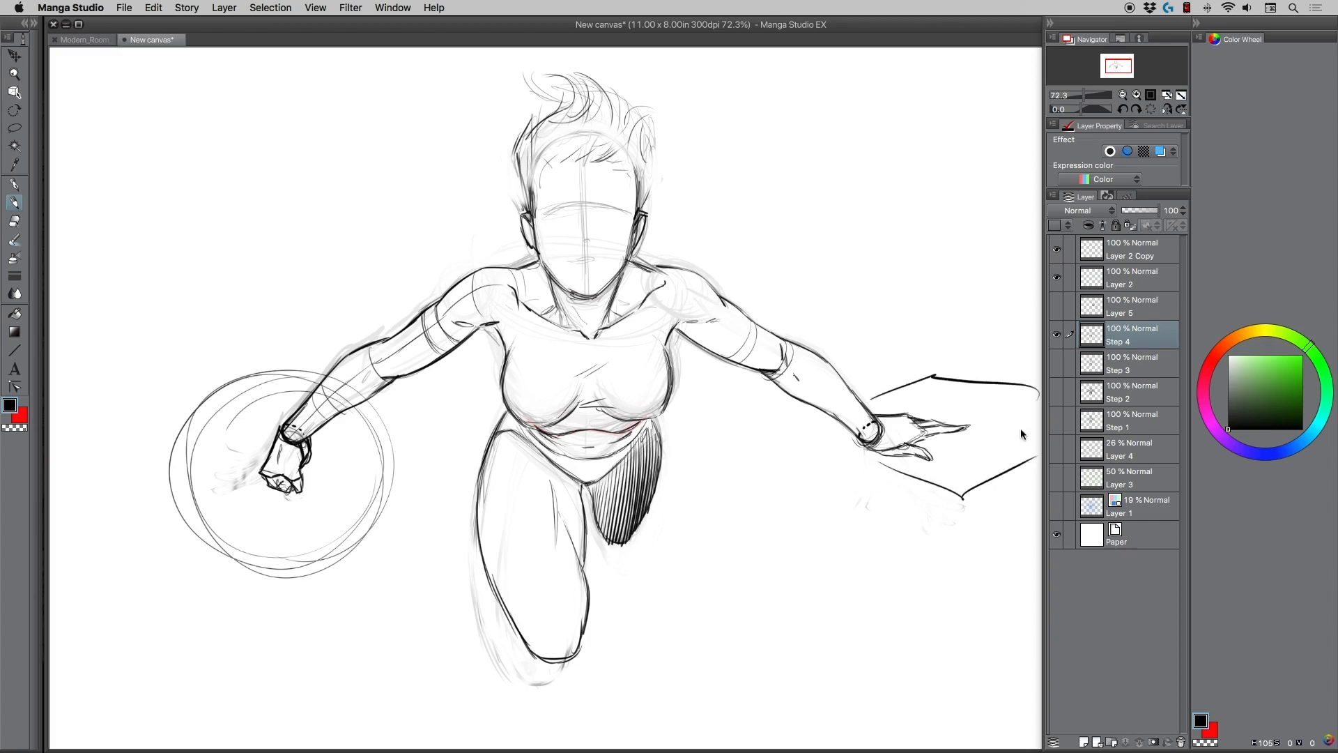
key(super+z)
key(super+z)
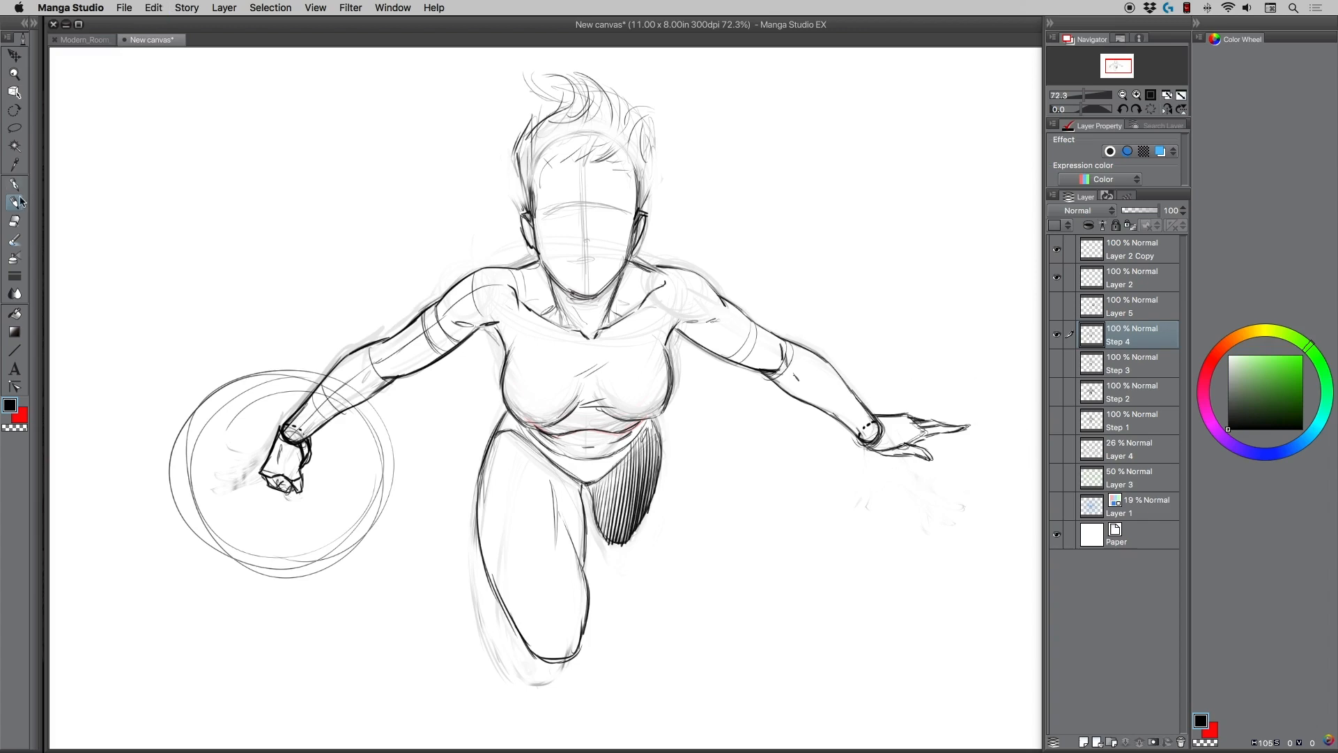
Draw the face along its guidelines with narrowed eyes, frowning brows, a nose and slightly parted lips.
drag(584, 176, 586, 282)
drag(565, 209, 543, 213)
drag(566, 204, 547, 211)
mouse_move(564, 205)
mouse_down()
mouse_move(541, 214)
mouse_move(610, 212)
mouse_up()
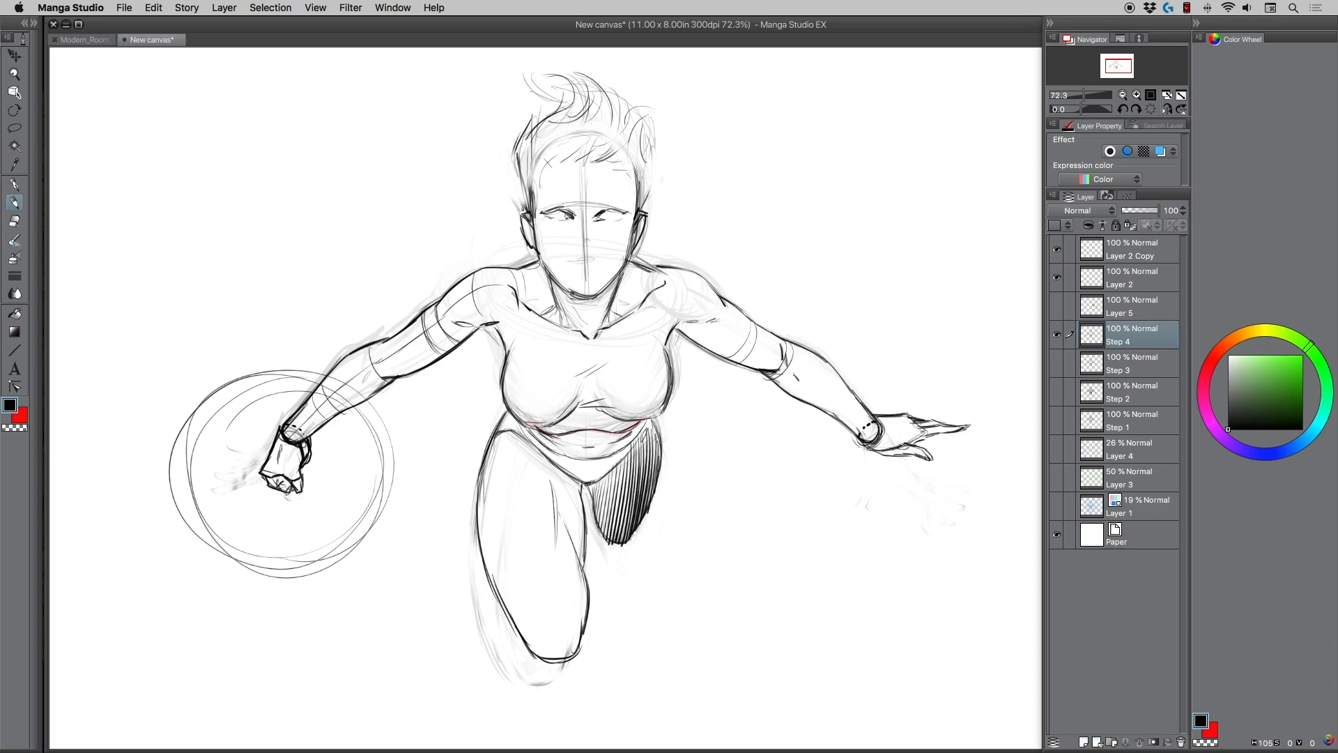
drag(593, 217, 607, 222)
mouse_move(603, 218)
mouse_down()
mouse_move(623, 211)
mouse_move(542, 196)
mouse_move(623, 198)
mouse_move(589, 242)
mouse_move(573, 239)
mouse_move(604, 257)
mouse_move(569, 258)
mouse_move(592, 260)
mouse_move(576, 256)
mouse_move(591, 274)
mouse_up()
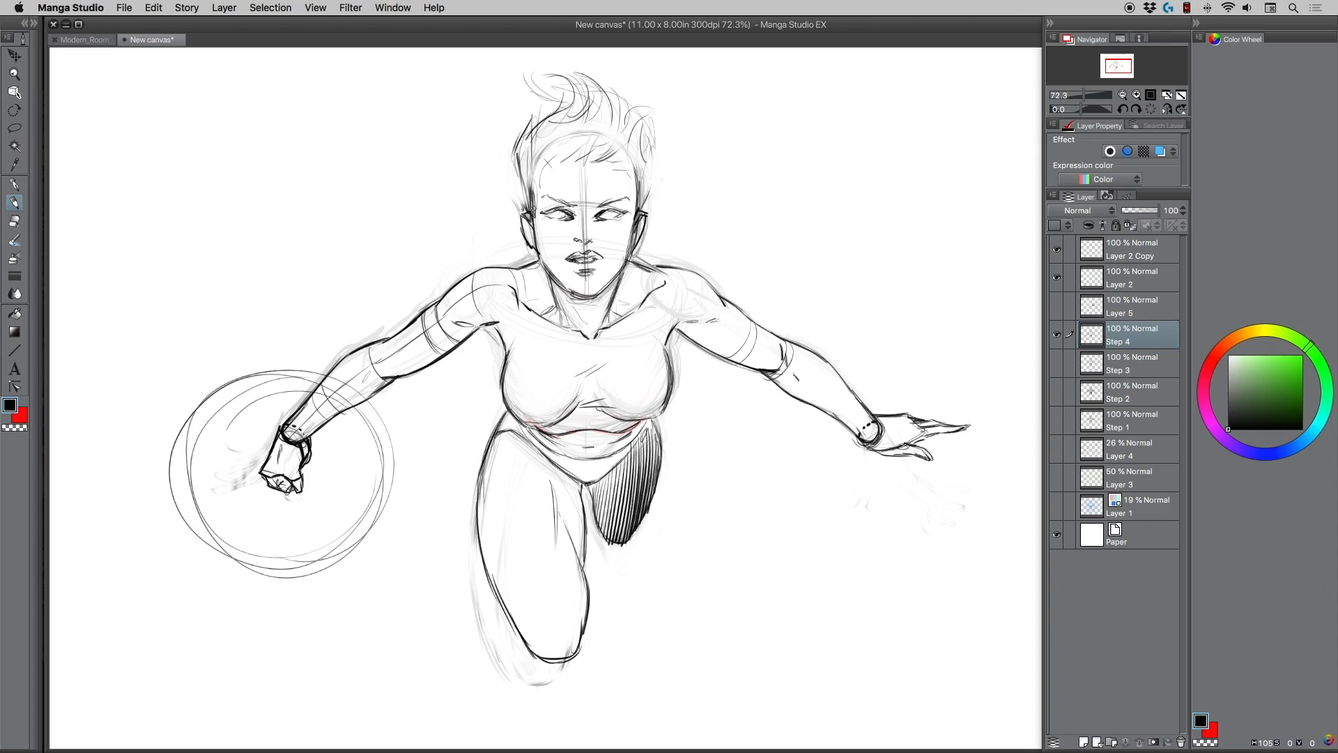
drag(609, 217, 622, 218)
Show the guides on Layer 1, Layer 3 and Layer 4 to compare the figure with the perspective, and hide them again.
click(1057, 505)
click(1057, 506)
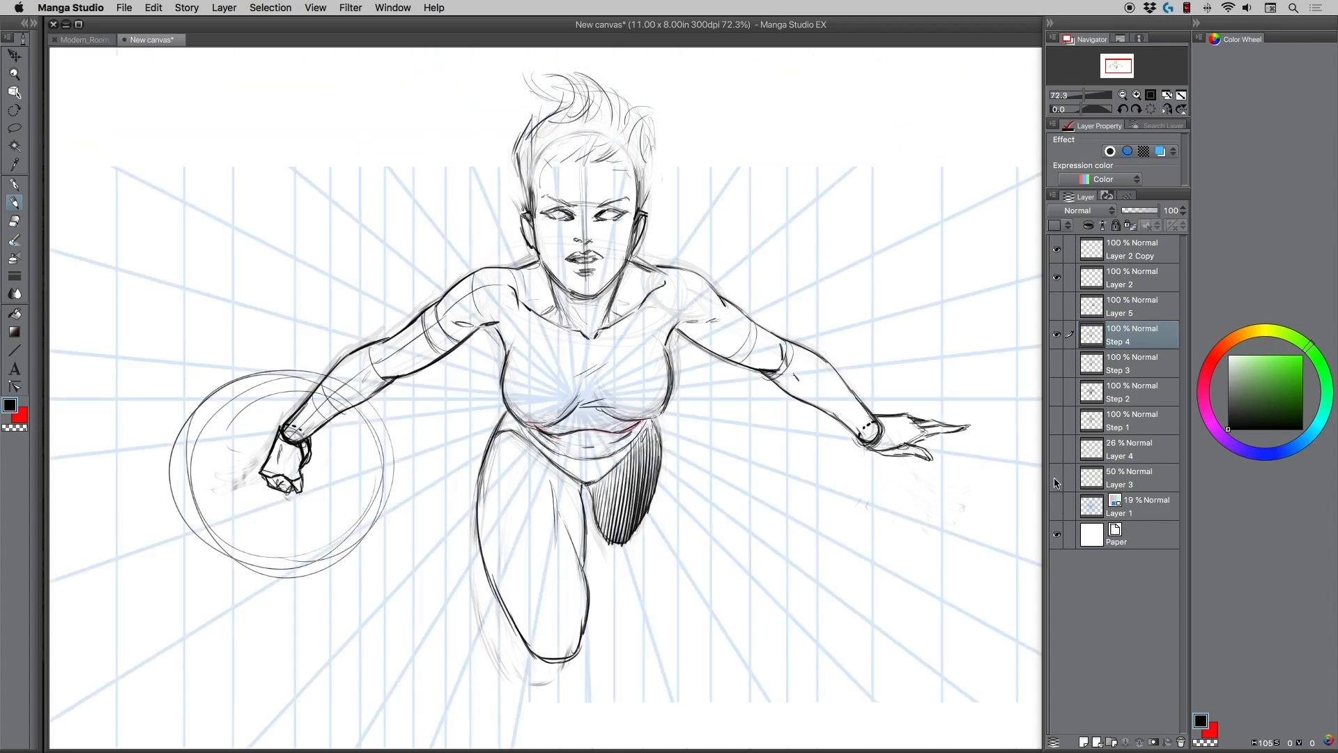
click(1057, 478)
click(1056, 506)
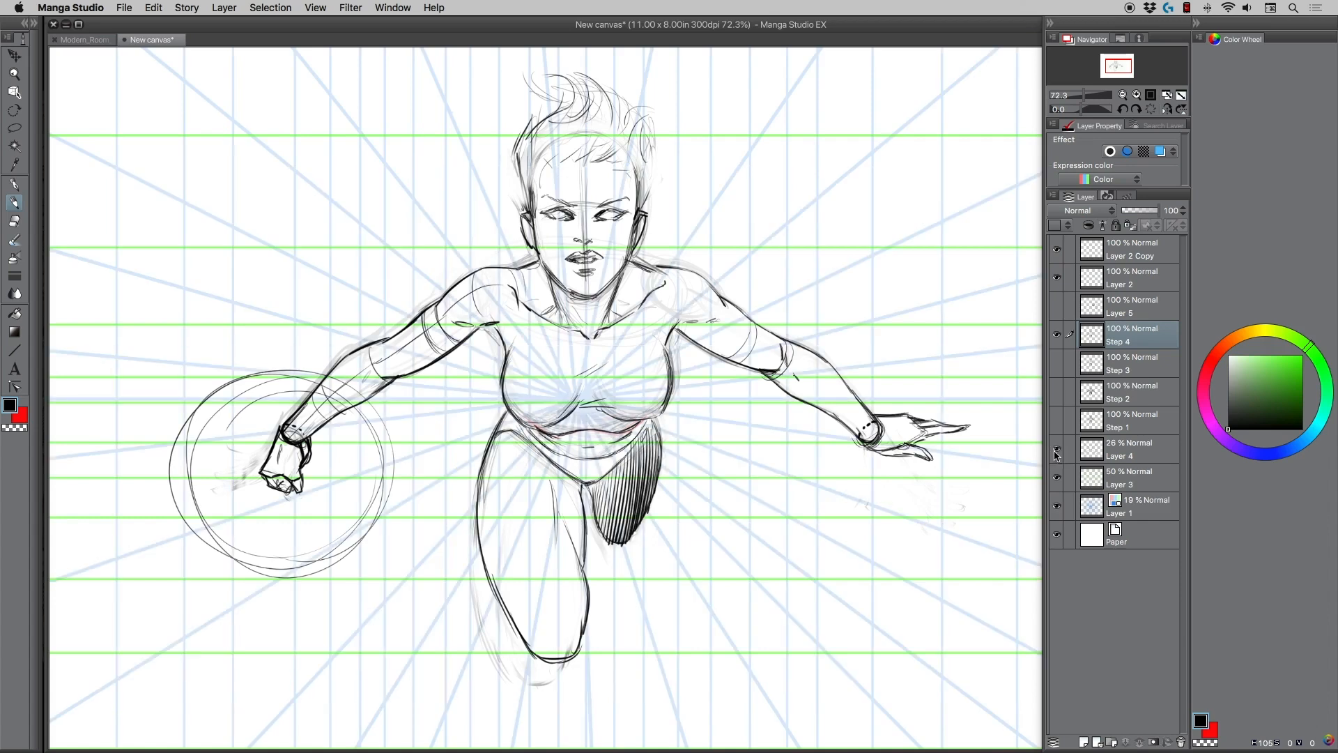
click(1056, 449)
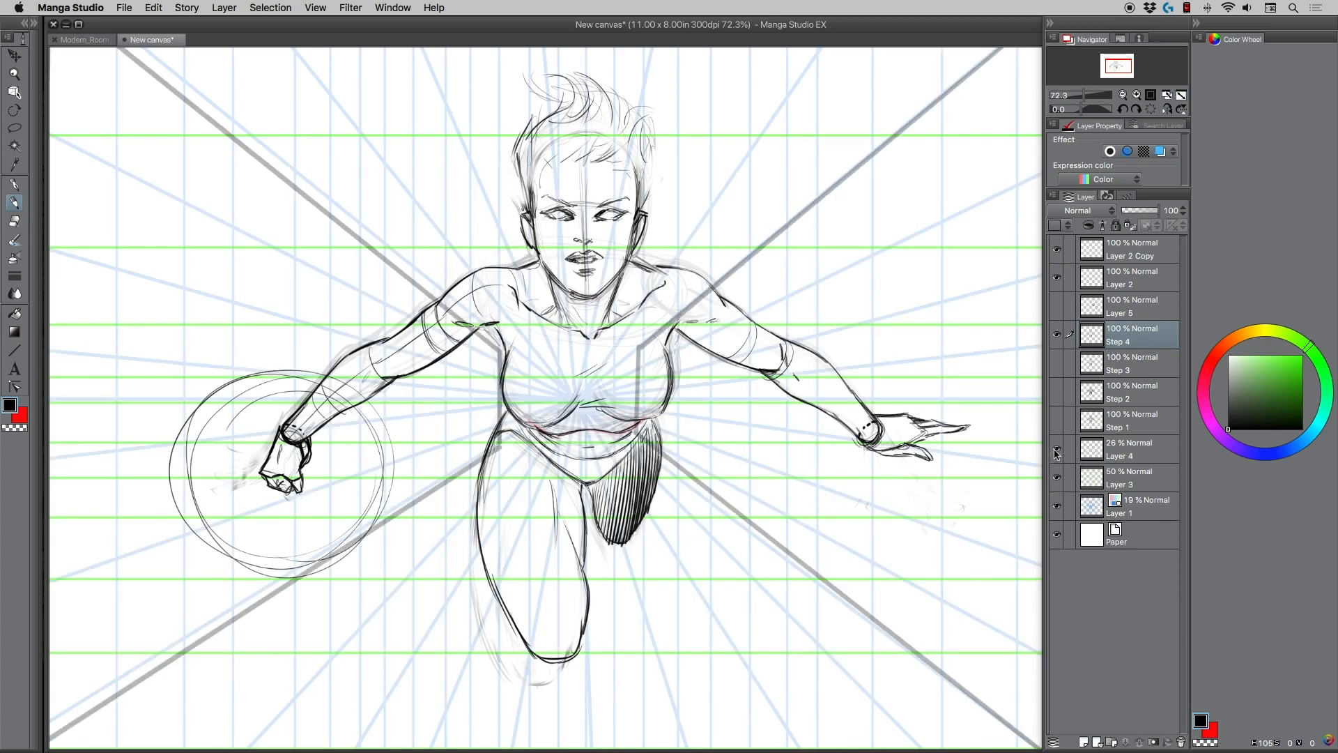
click(1057, 449)
click(1057, 478)
click(1057, 506)
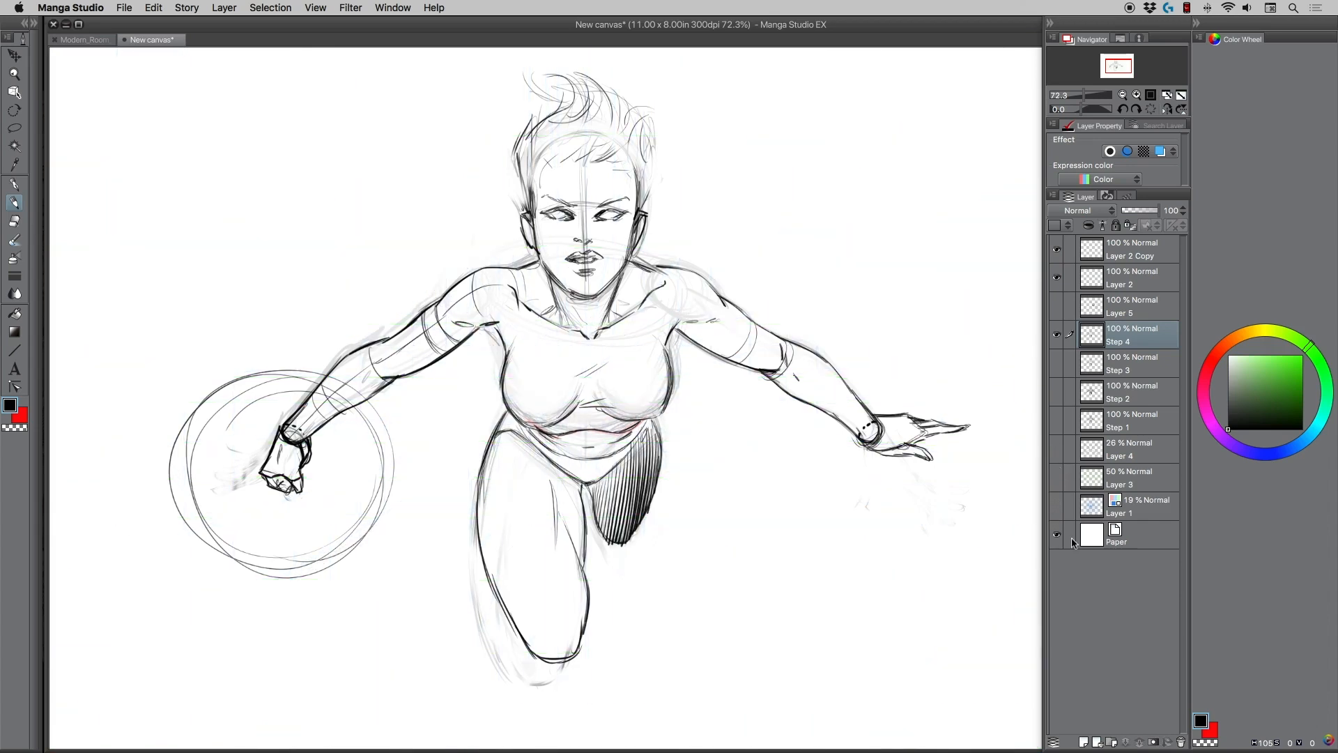
Add lengthwise form lines and cross-contours to the right-hand arm from the forearm up to the shoulder.
mouse_move(835, 366)
mouse_down()
mouse_move(813, 407)
mouse_move(839, 430)
mouse_up()
mouse_move(793, 375)
mouse_down()
mouse_move(855, 408)
mouse_move(870, 440)
mouse_up()
drag(717, 321, 781, 363)
mouse_move(673, 268)
mouse_down()
mouse_move(655, 320)
mouse_move(715, 319)
mouse_up()
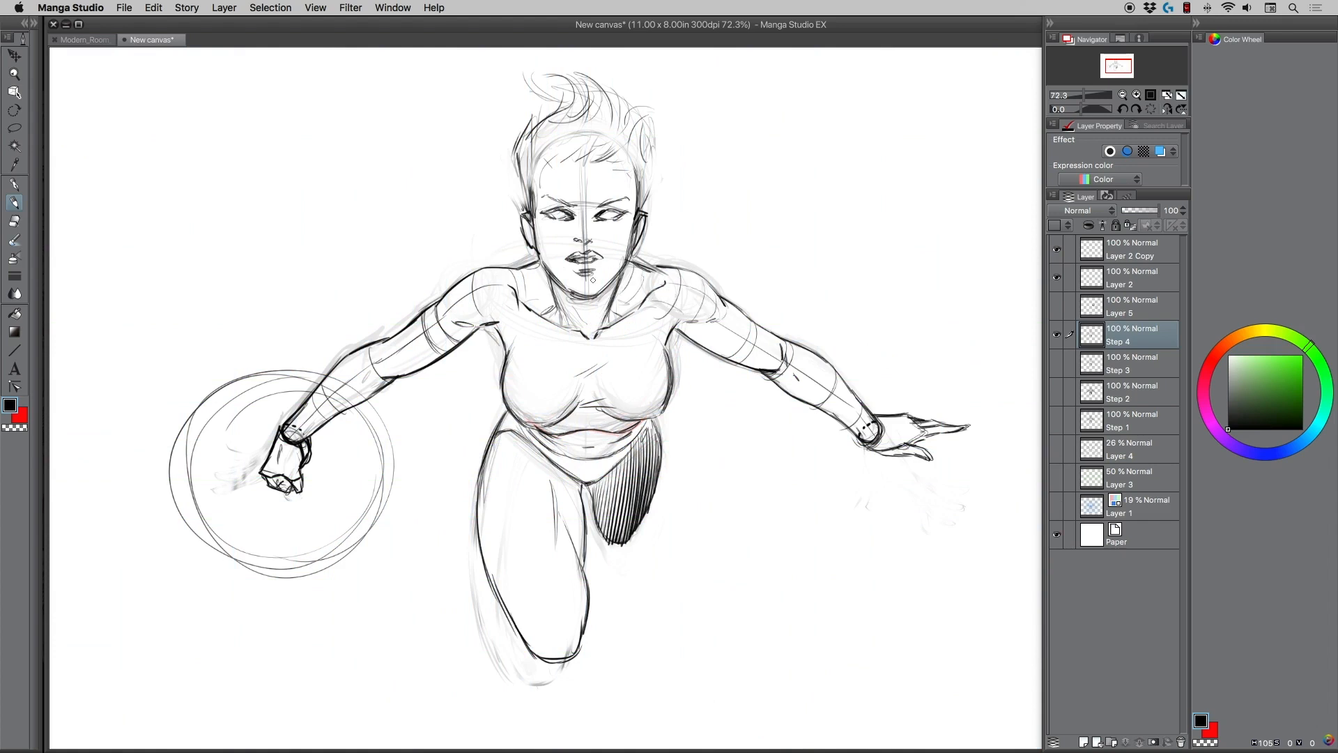
Draw light cross-contour curves over both breasts and a centre line down the abdomen.
drag(551, 295, 540, 313)
key(super+z)
mouse_move(513, 354)
mouse_down()
mouse_move(571, 385)
mouse_move(611, 350)
mouse_move(667, 377)
mouse_up()
drag(619, 320, 660, 395)
mouse_move(548, 323)
mouse_down()
mouse_move(523, 417)
mouse_move(588, 461)
mouse_up()
Add a lengthwise form line and light cross-contour curves down the forward thigh to the knee, reinforcing its side edges.
mouse_move(509, 440)
mouse_down()
mouse_move(515, 521)
mouse_move(556, 643)
mouse_up()
drag(483, 499, 584, 482)
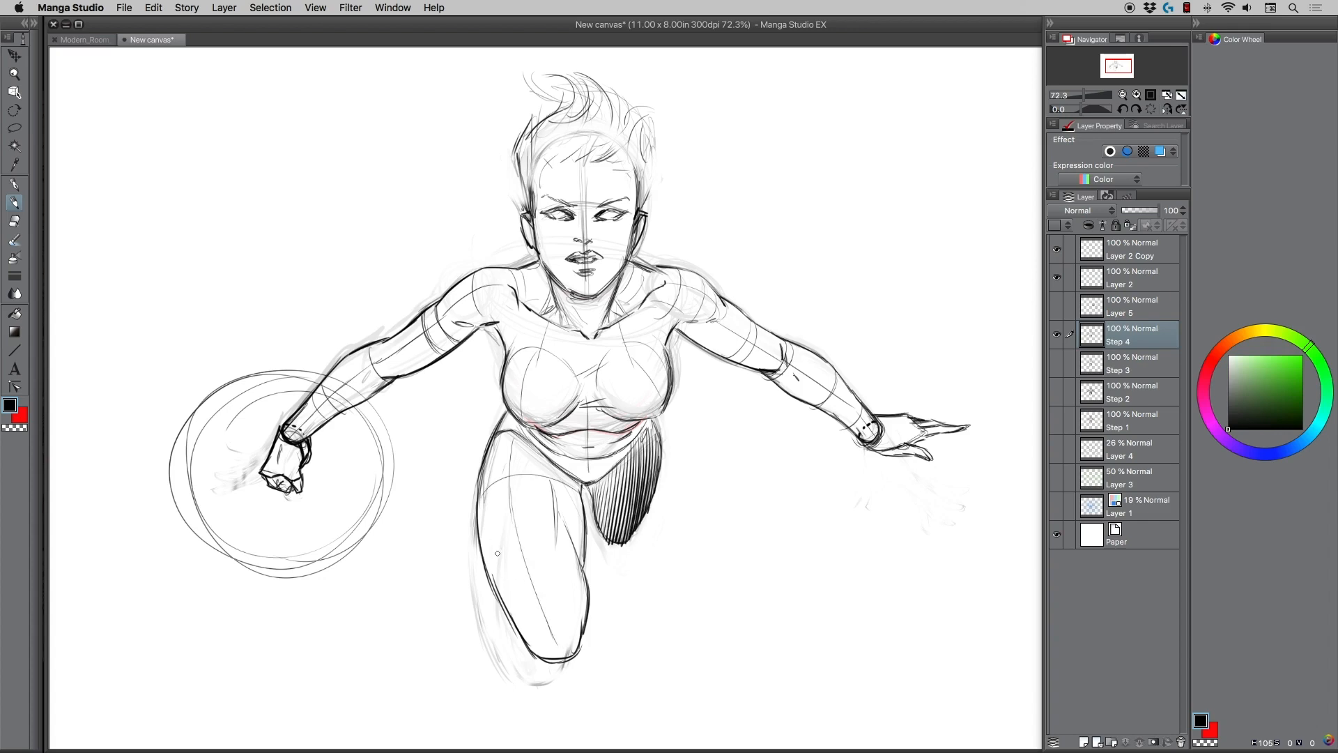
mouse_move(488, 573)
mouse_down()
mouse_move(496, 556)
mouse_move(575, 535)
mouse_up()
drag(514, 609, 582, 592)
drag(492, 478, 483, 576)
drag(584, 529, 575, 642)
Add light contour strokes to the left-hand forearm and shoulder, and curved form lines across the top of the forward thigh.
drag(349, 352, 358, 392)
drag(497, 268, 501, 301)
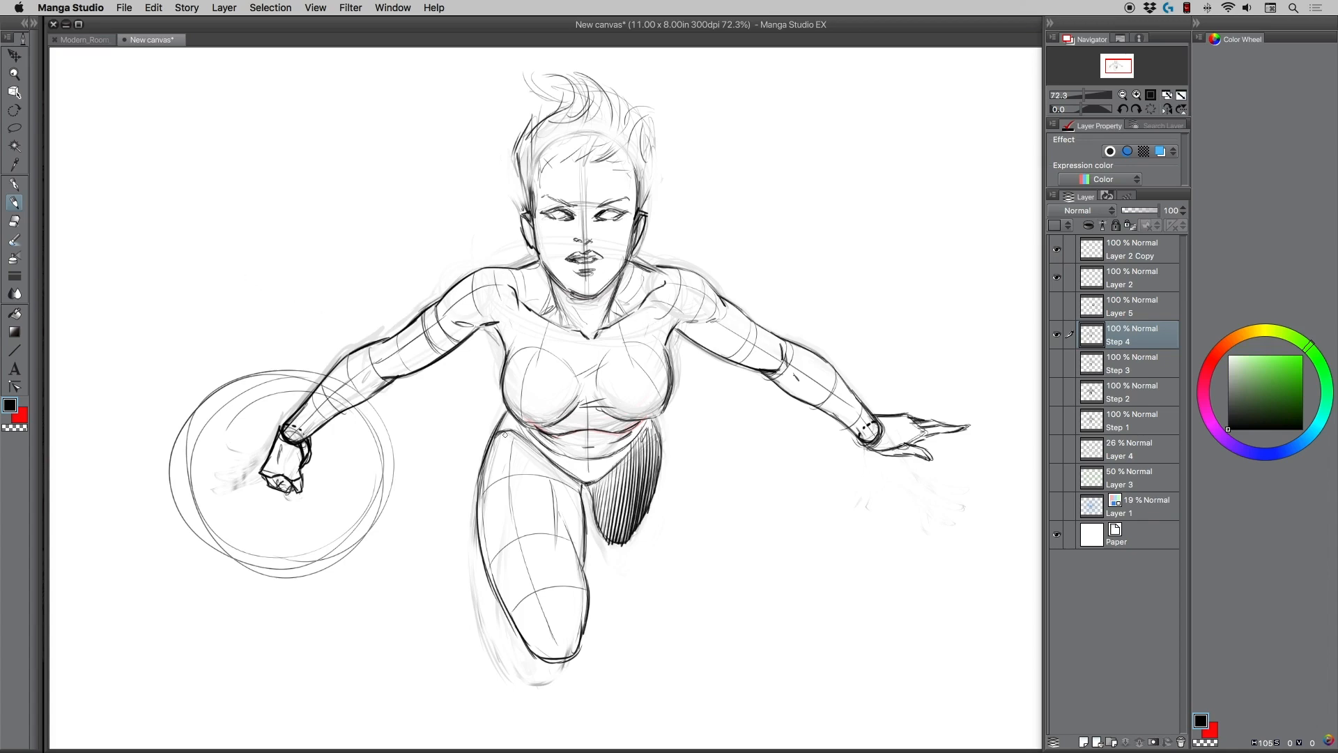
mouse_move(503, 421)
mouse_down()
mouse_move(483, 470)
mouse_move(489, 445)
mouse_move(485, 463)
mouse_move(559, 470)
mouse_up()
drag(496, 435, 583, 490)
drag(540, 446, 584, 488)
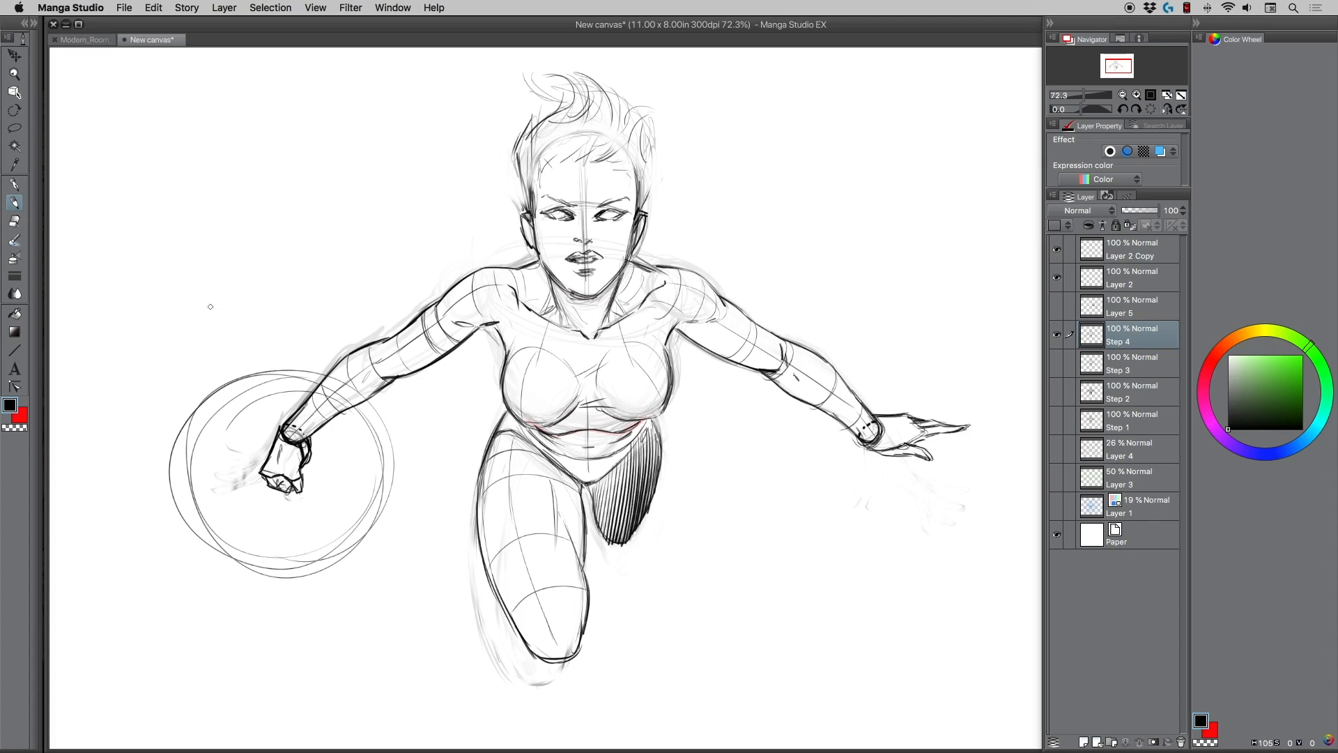